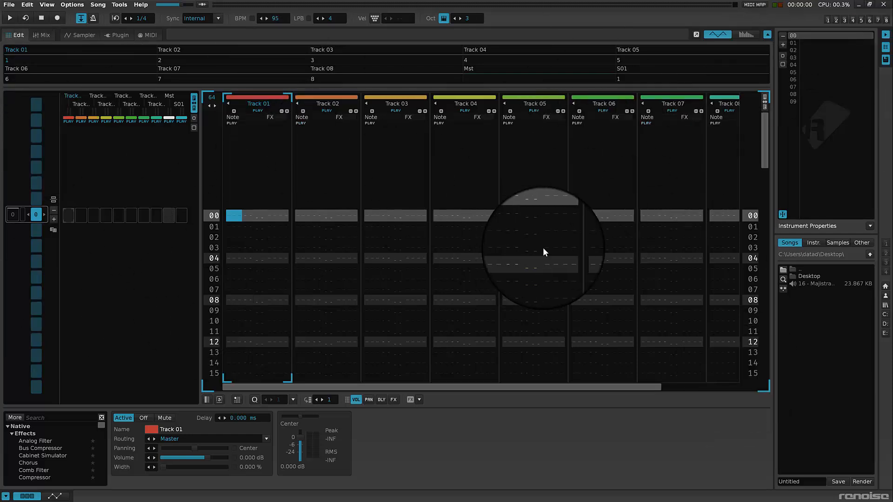
drag(261, 225, 259, 320)
drag(284, 234, 324, 355)
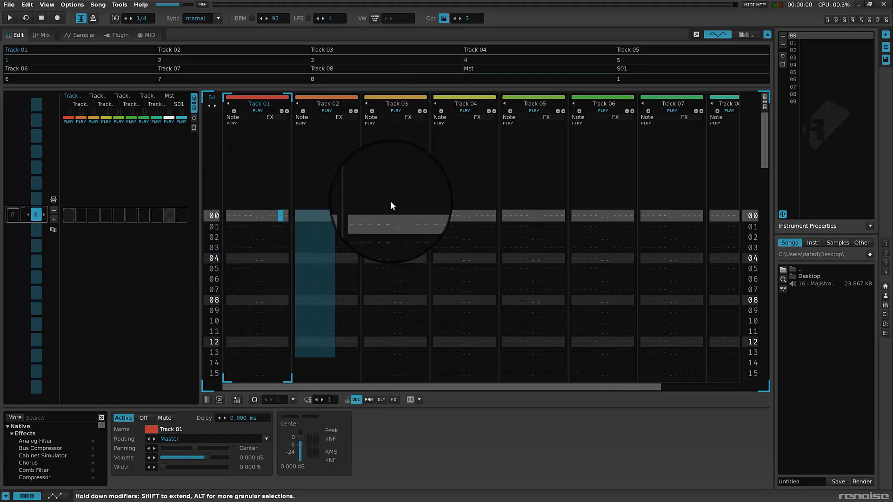
drag(391, 214, 397, 332)
Enter a C-4 note for instrument 00 on line 00 of Track 01, and leave edit mode.
drag(243, 216, 243, 218)
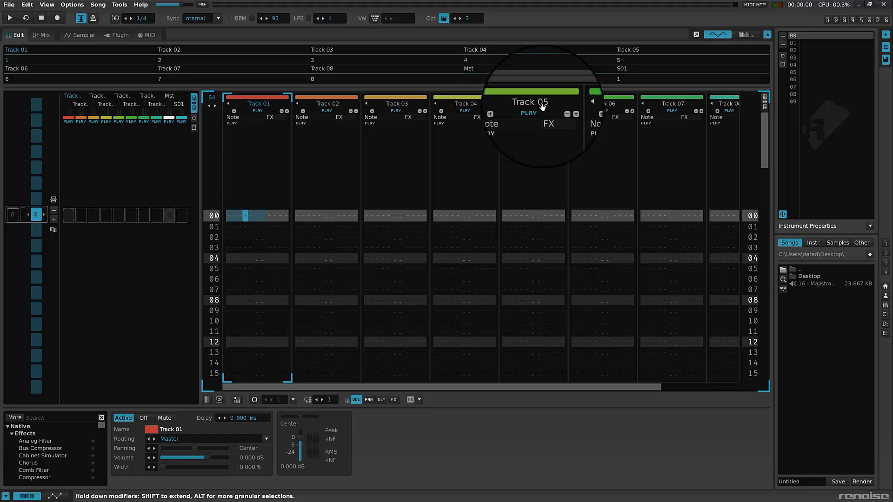
scroll(542, 107, down, 9)
scroll(542, 107, up, 9)
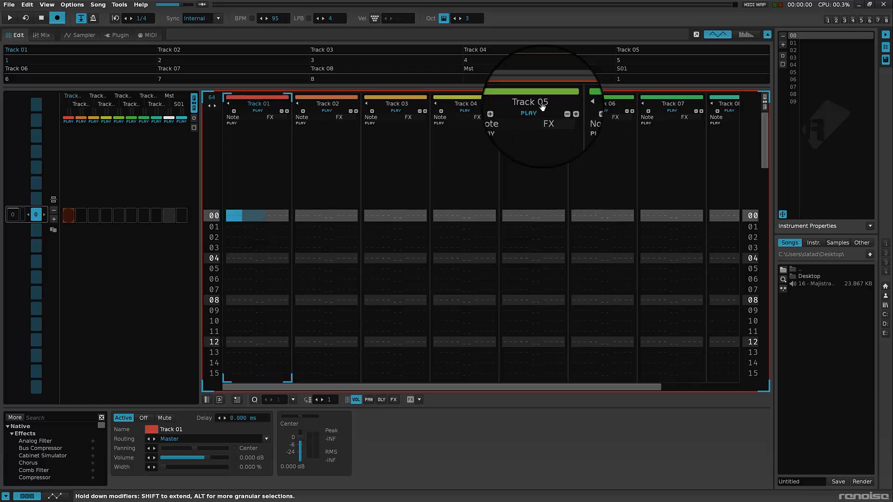
key(q)
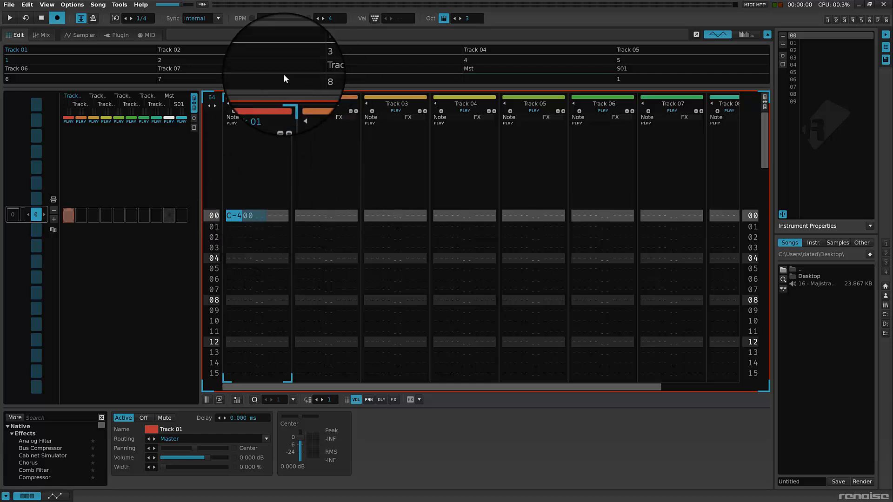
key(Escape)
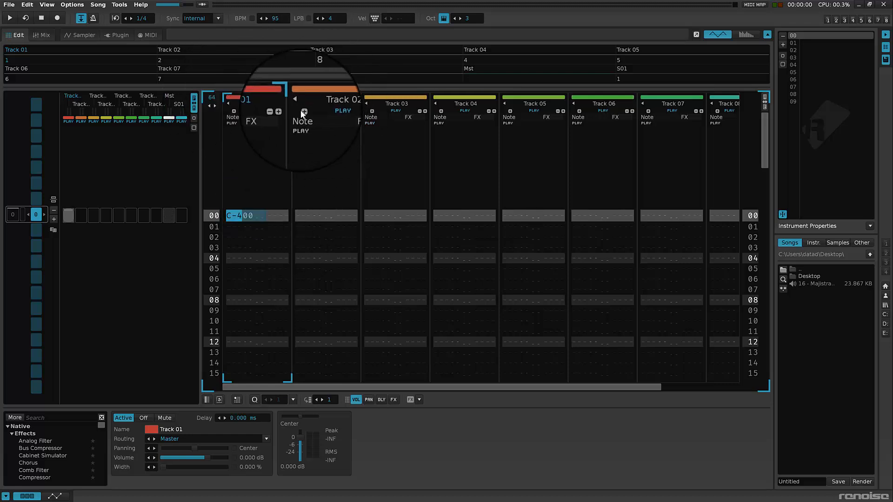
Look over the pattern matrix, instrument list and pattern editor, and view the empty sampler before returning to the pattern.
click(117, 262)
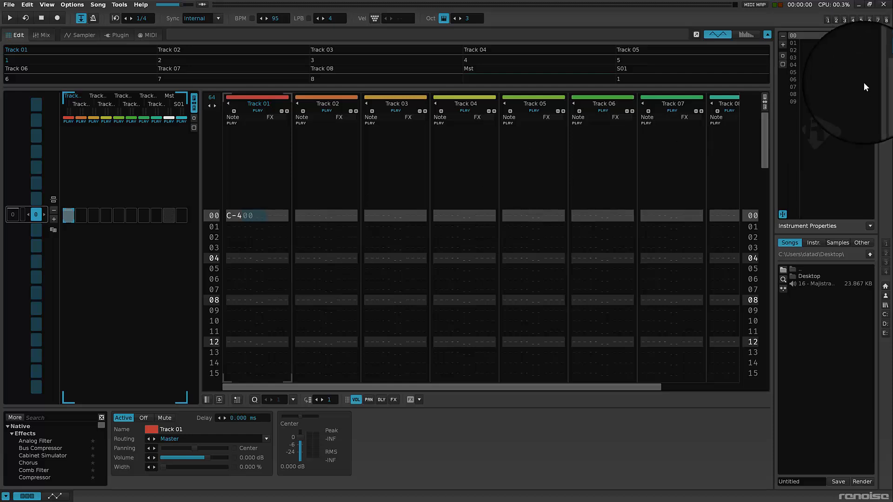
drag(860, 87, 821, 36)
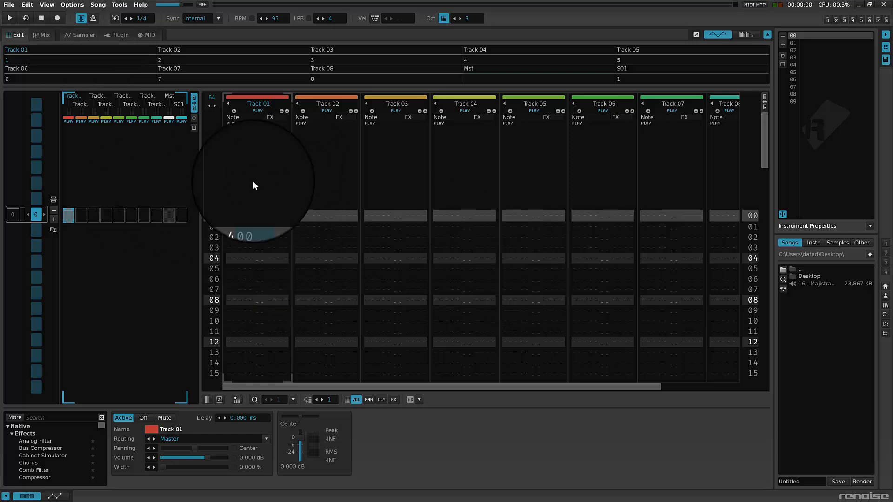
click(276, 282)
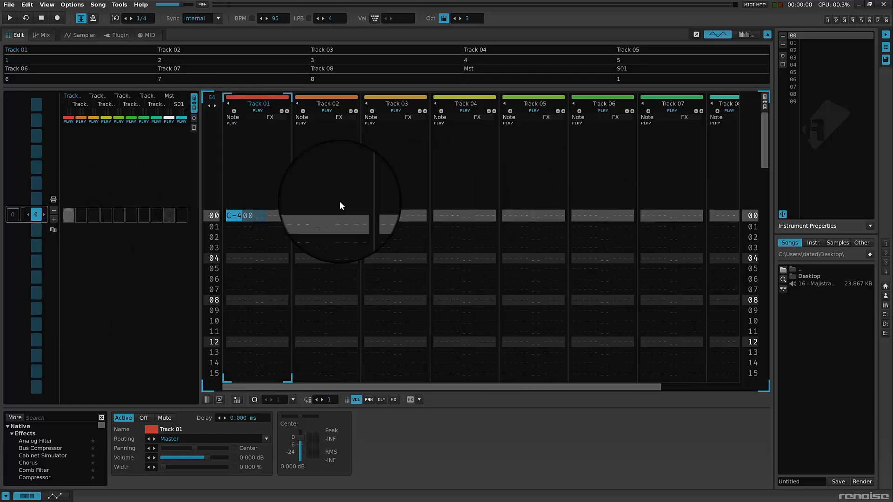
click(70, 37)
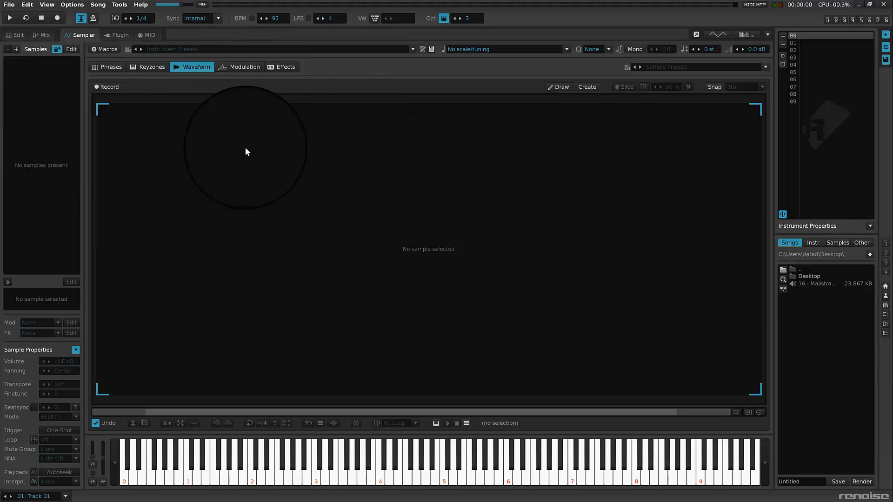
click(18, 35)
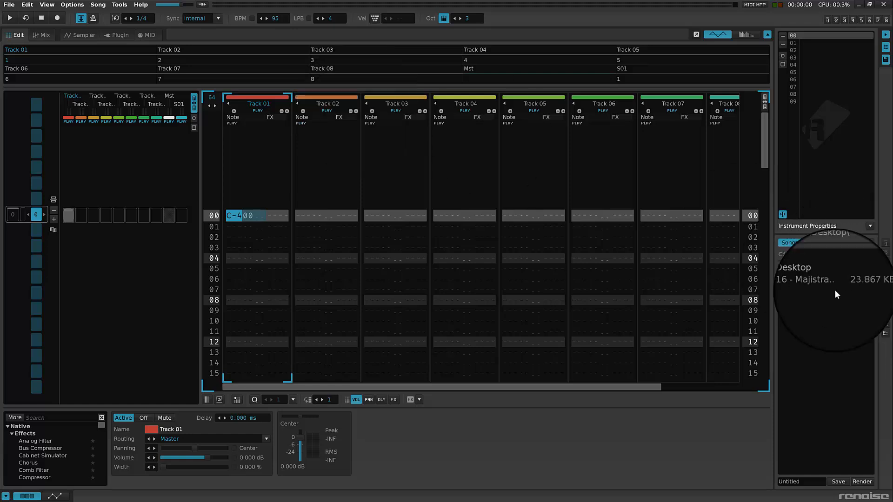
Load the sample 16 - Majistrate - Big Tings into instrument 00 and open its waveform.
double_click(820, 285)
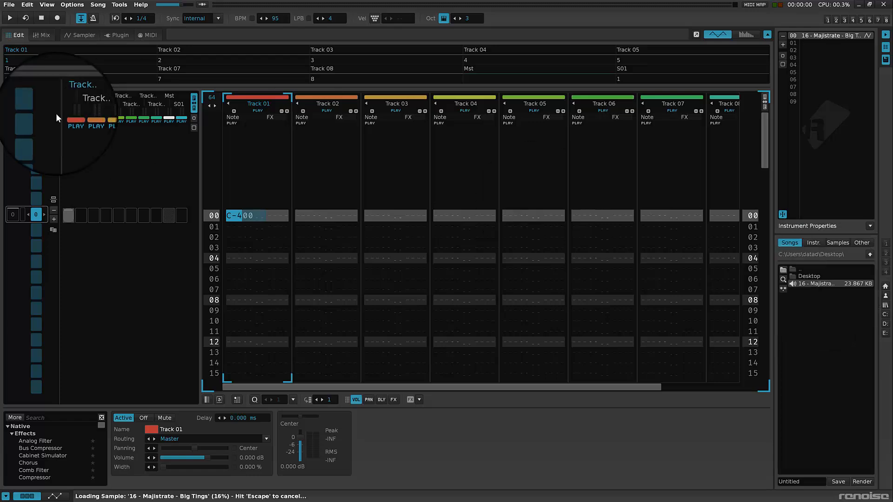
click(80, 35)
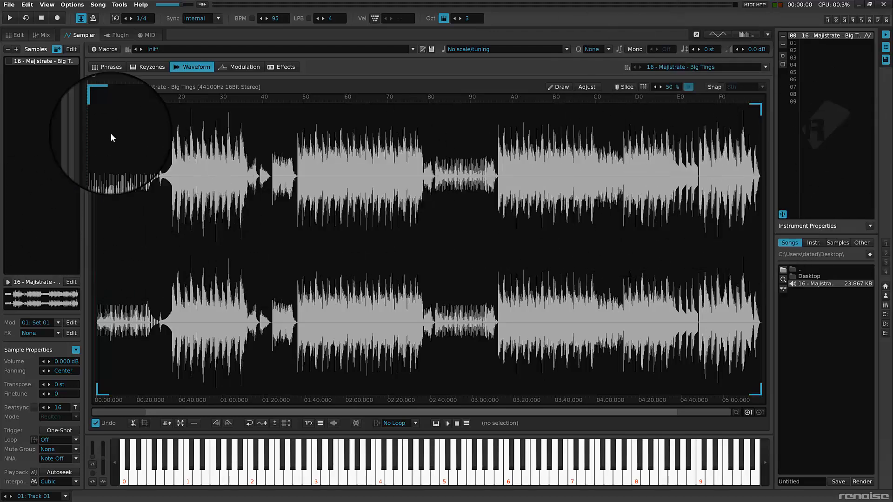
Highlight the sample's opening 17 seconds, a passage around 04:43 to 04:50, and one around 01:32 to 01:36.
drag(132, 196, 5, 200)
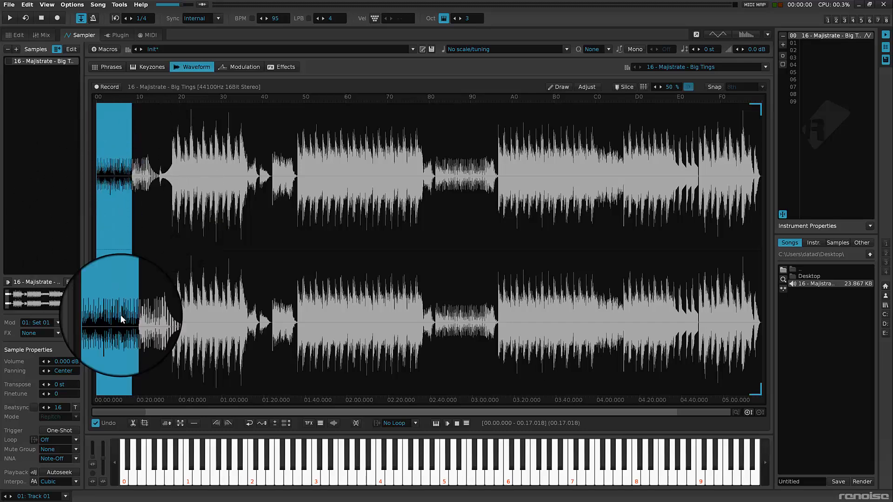
click(689, 184)
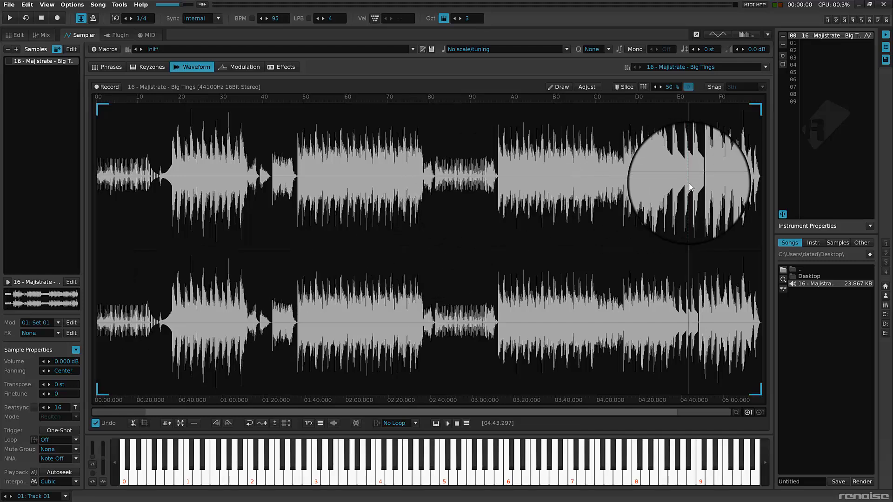
drag(690, 187, 702, 186)
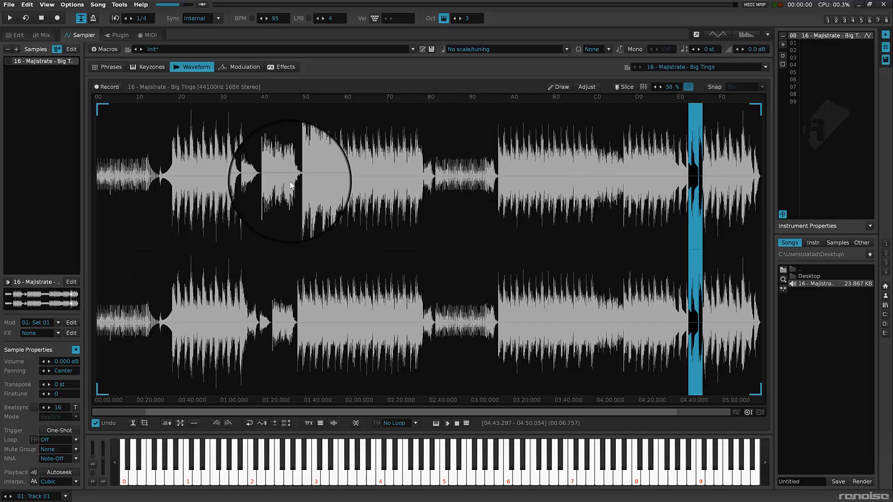
drag(290, 185, 297, 188)
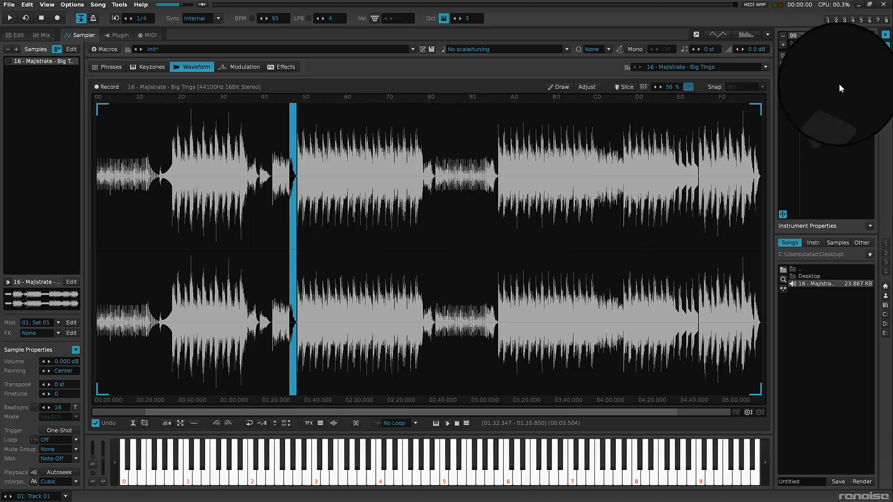
In the pattern editor, move the C-4 note in Track 01 from line 00 to line 09.
click(14, 34)
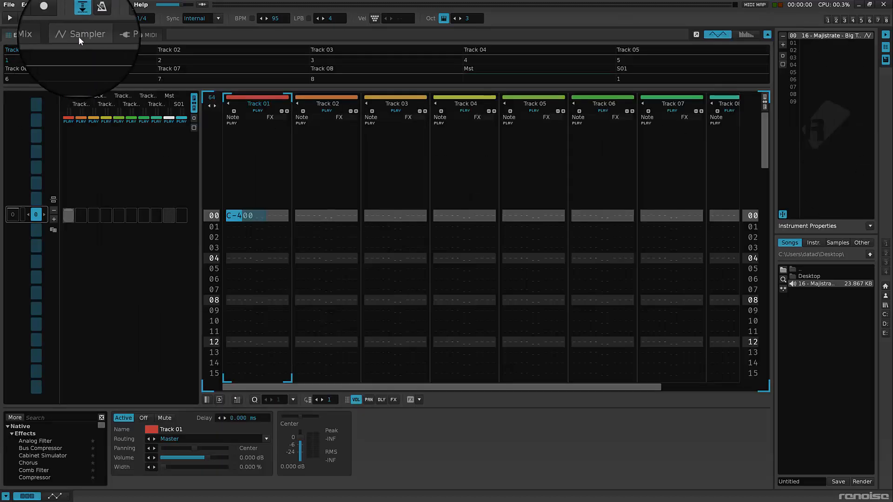
click(124, 158)
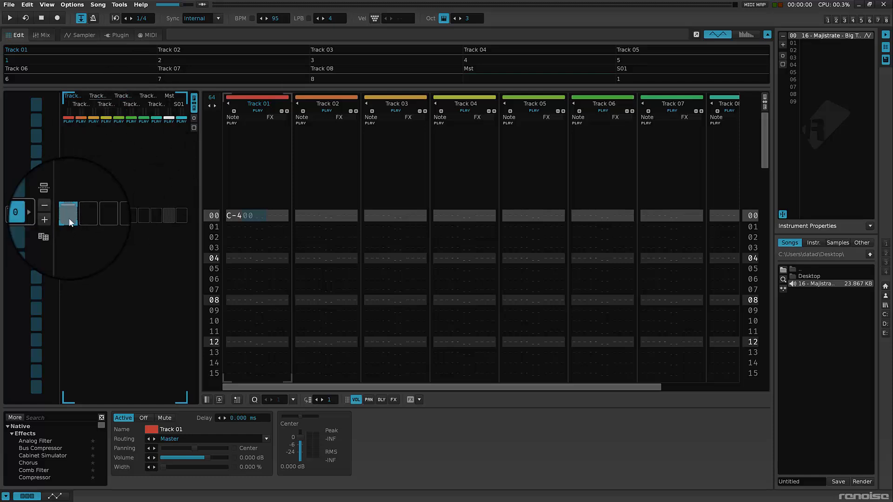
click(278, 189)
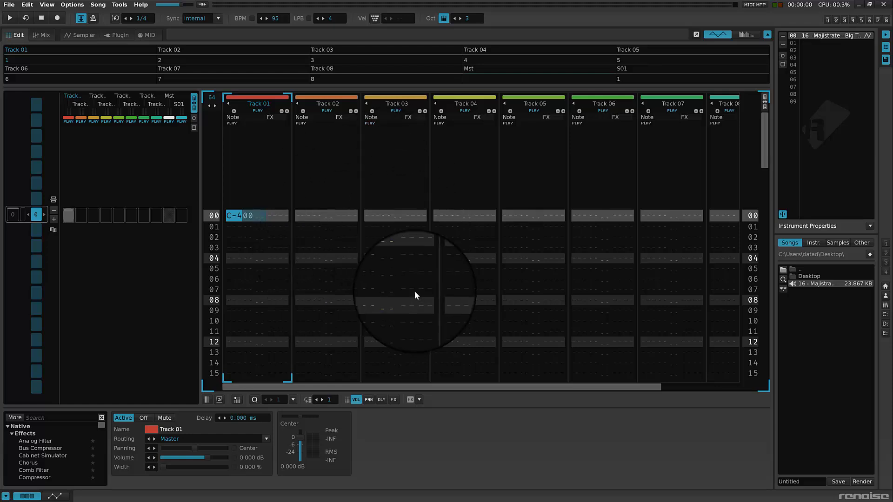
drag(241, 216, 249, 311)
drag(396, 237, 400, 322)
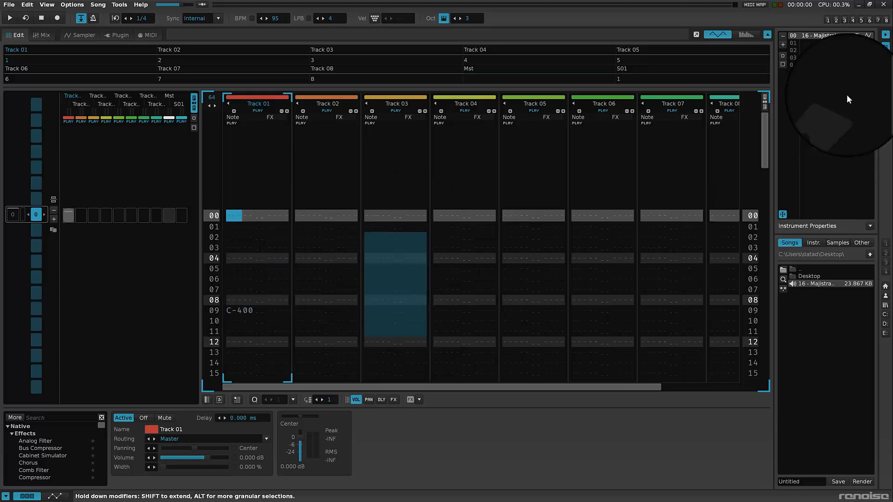
click(77, 36)
click(13, 36)
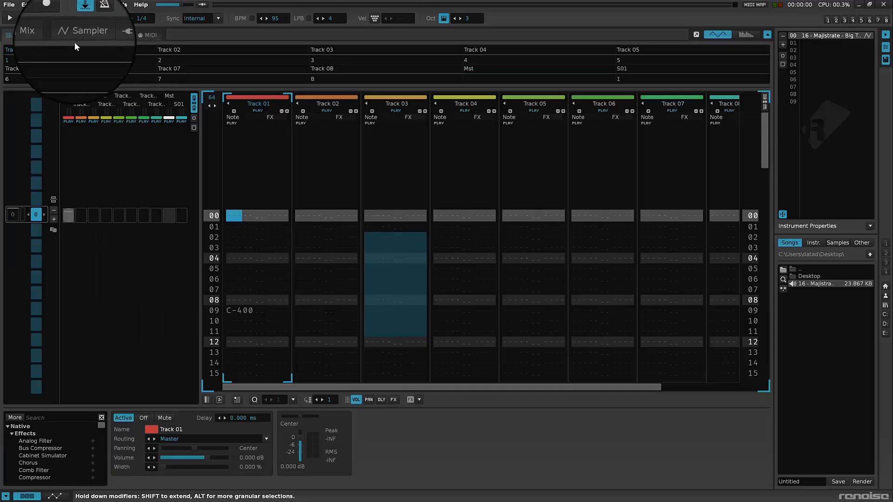
Select the first 17.8 seconds of the sample's waveform, and copy the instrument from slot 00 to slot 07.
click(75, 37)
drag(133, 186, 96, 187)
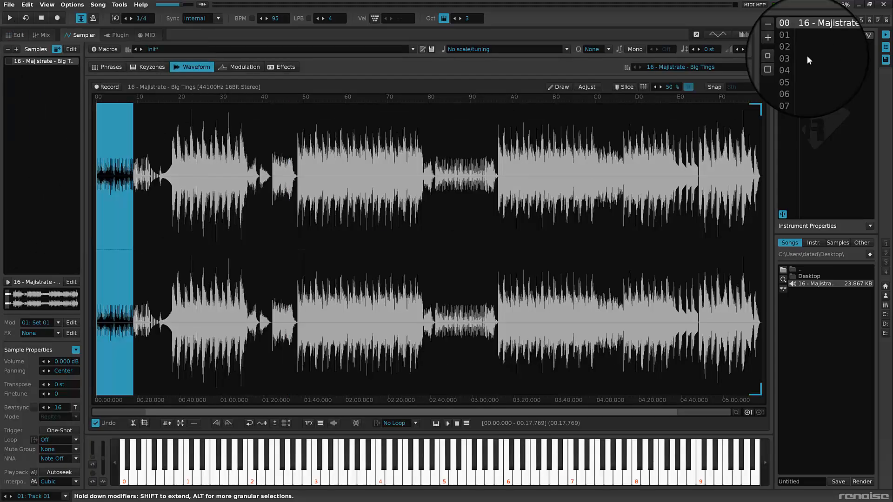
drag(819, 46, 825, 84)
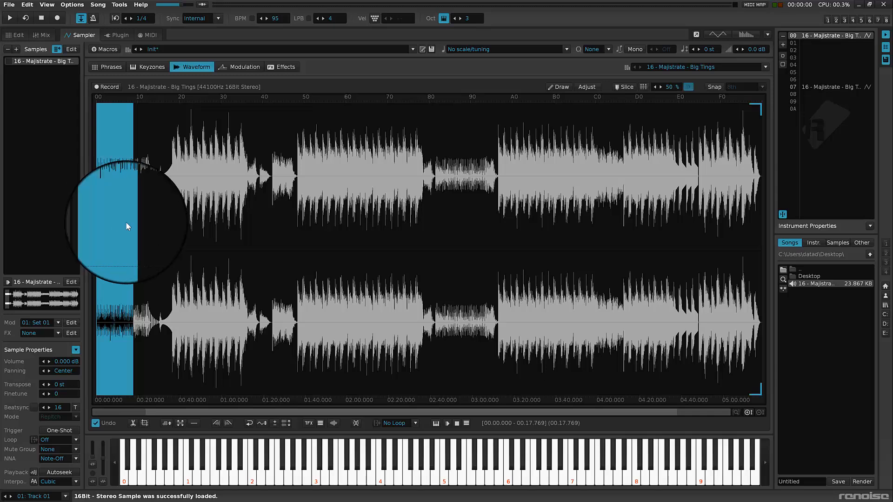
Trim the sample in instrument 00 to about its first 16 seconds.
drag(129, 222, 1, 235)
key(ctrl+x)
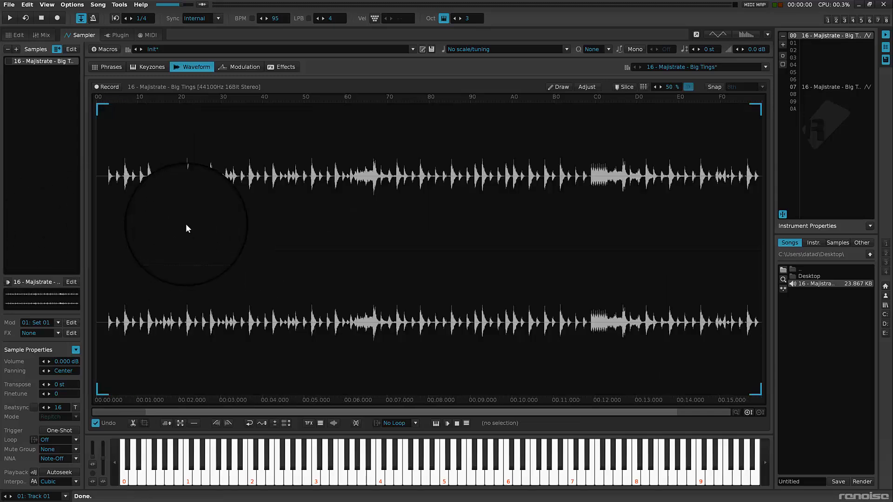
drag(224, 200, 104, 209)
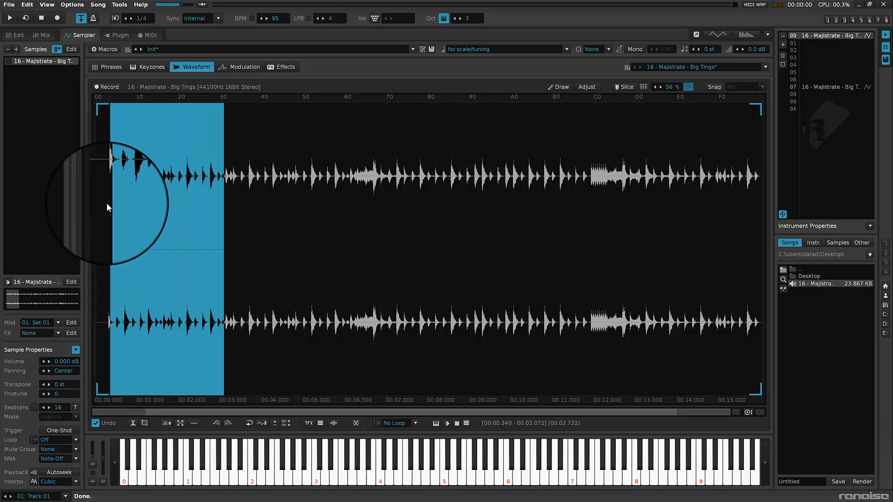
click(152, 233)
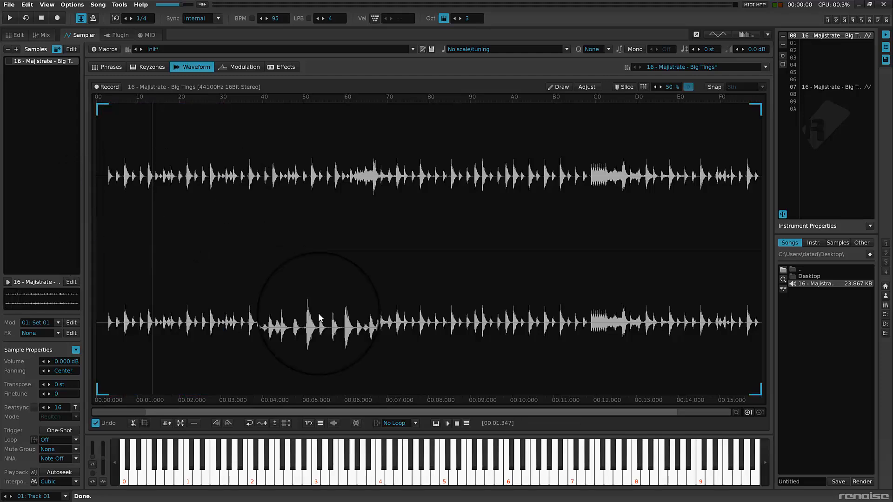
click(262, 423)
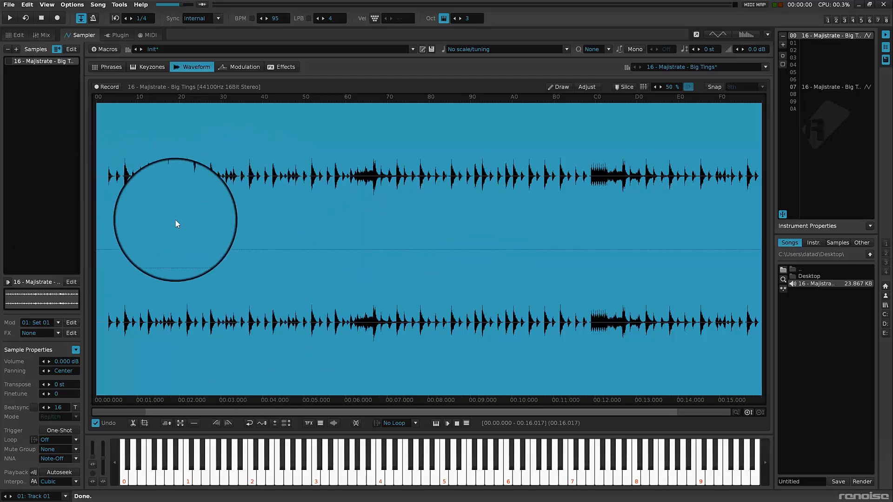
click(247, 228)
drag(234, 226, 107, 233)
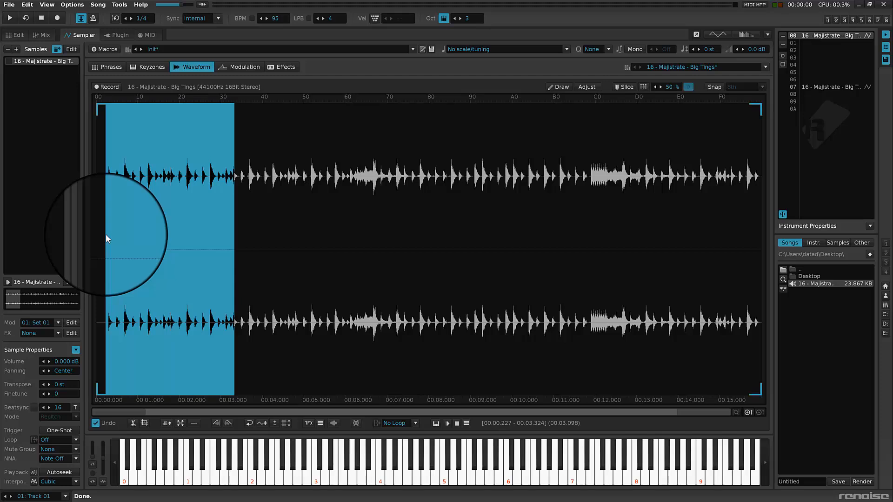
click(320, 227)
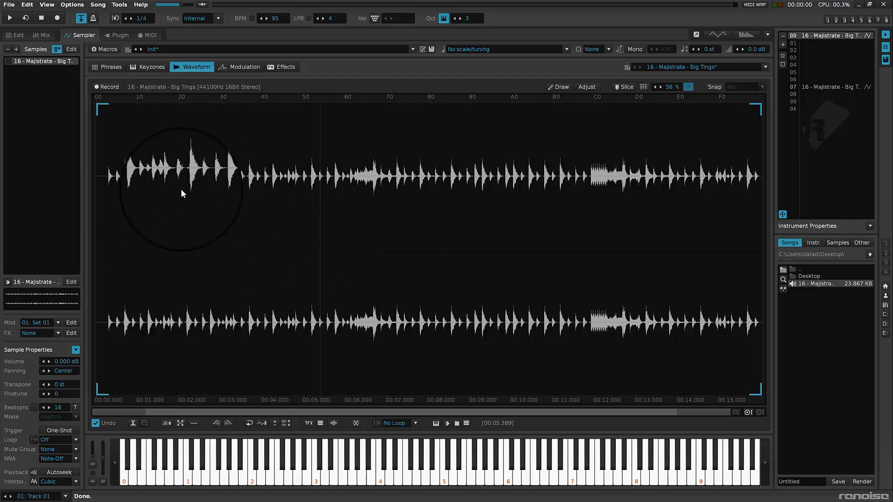
Trim the sample to the opening drum loop, from about 0.25 to 2.68 seconds.
drag(208, 213, 107, 225)
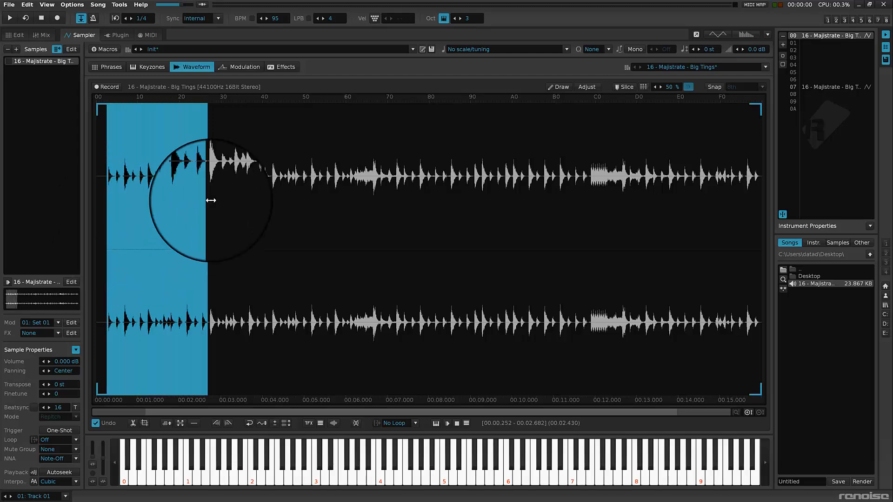
key(ctrl+t)
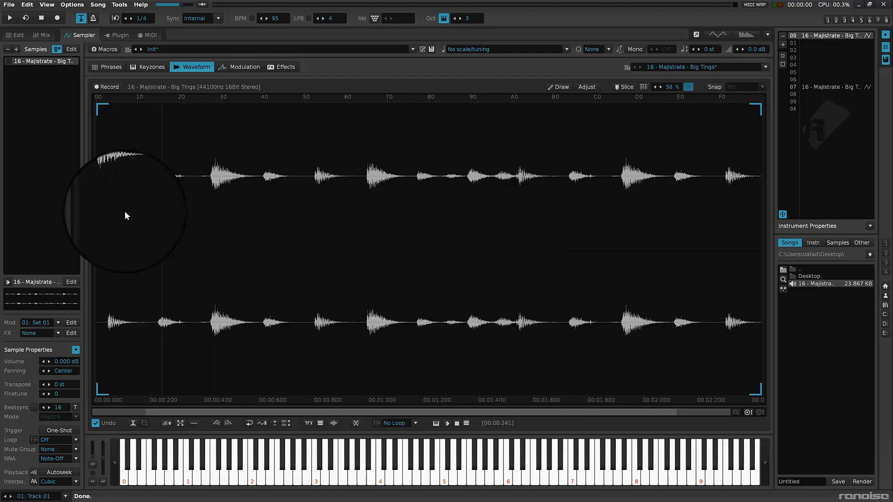
Delete the silence before the first drum hit, about the first 0.042 seconds of the sample.
drag(140, 214, 54, 223)
click(115, 221)
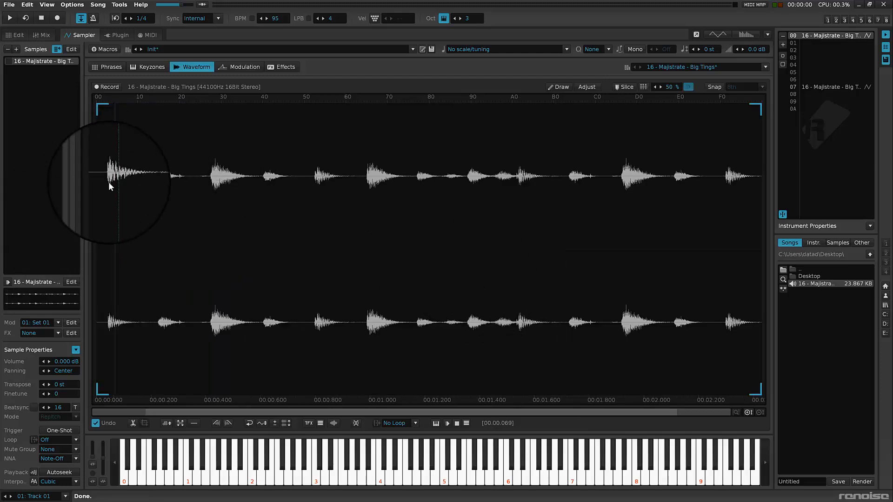
click(155, 227)
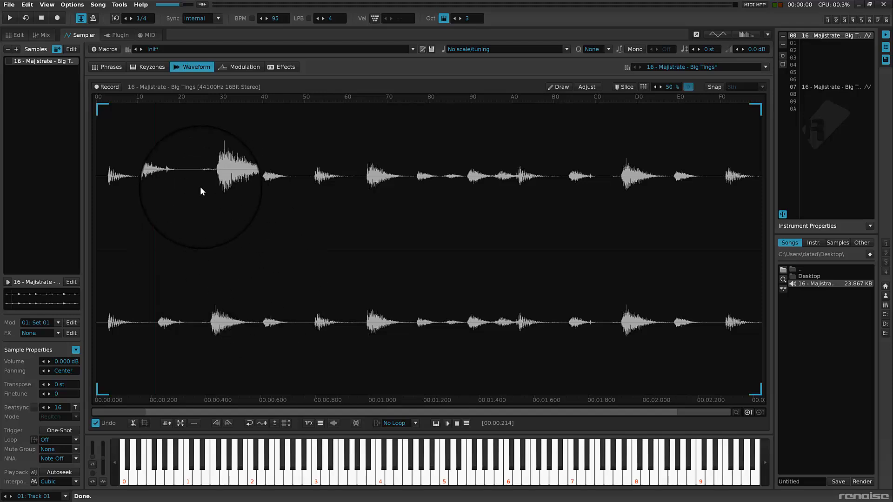
drag(121, 188, 40, 194)
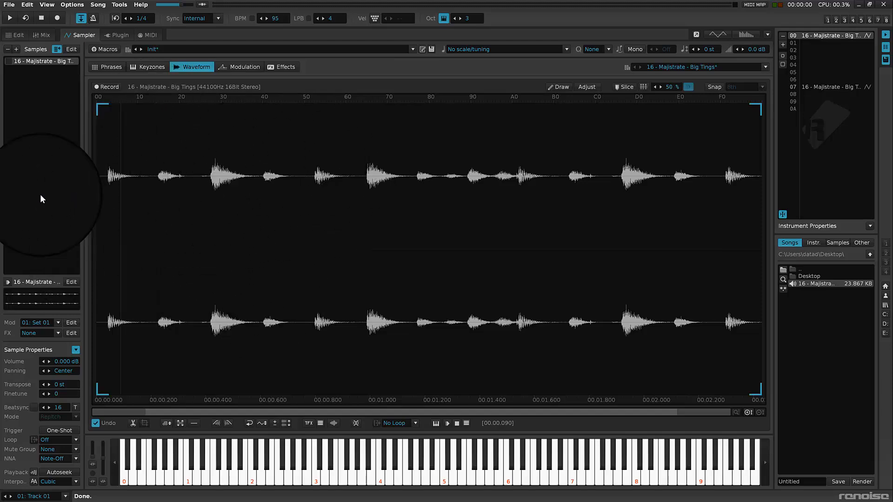
scroll(109, 207, up, 10)
drag(119, 415, 36, 410)
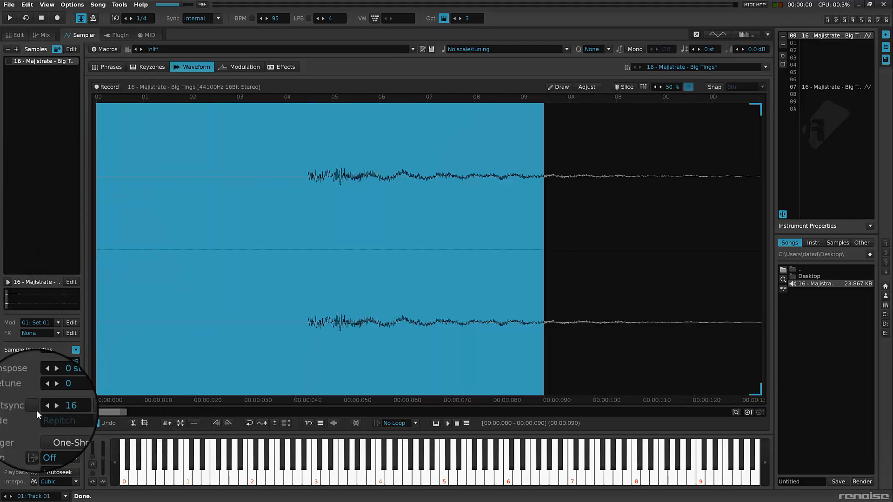
click(238, 184)
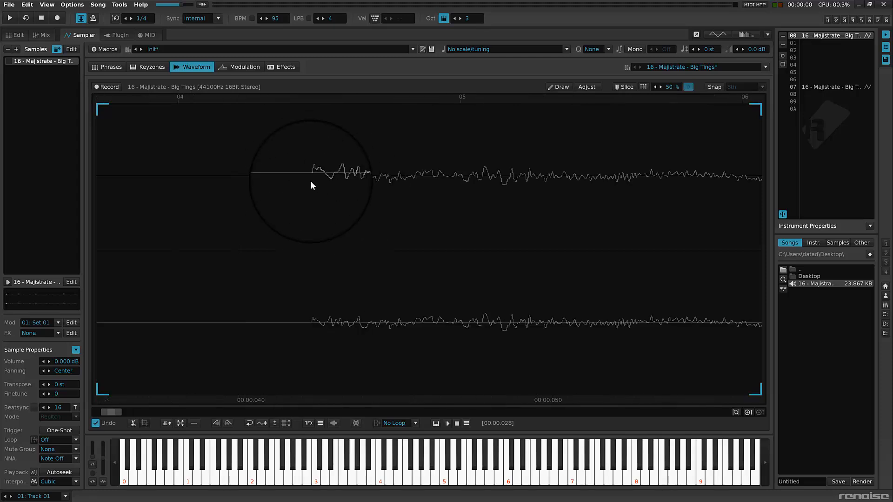
click(311, 180)
scroll(311, 179, up, 5)
scroll(263, 215, down, 5)
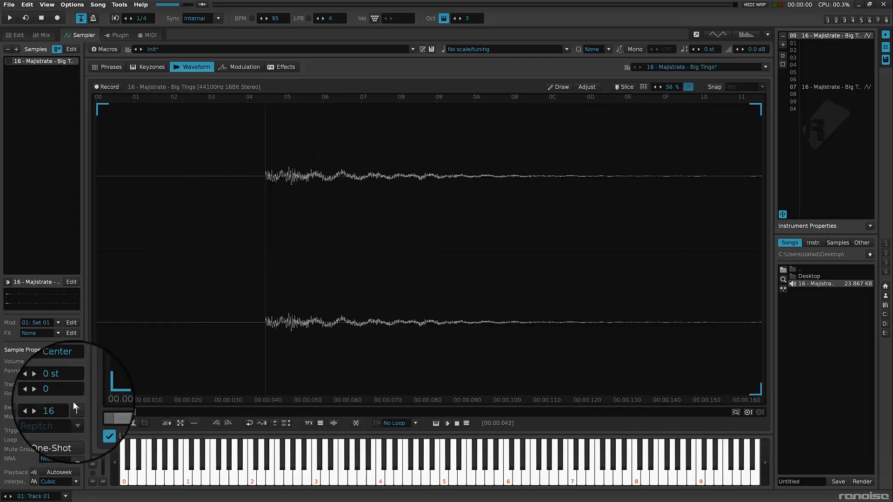
drag(175, 261, 0, 245)
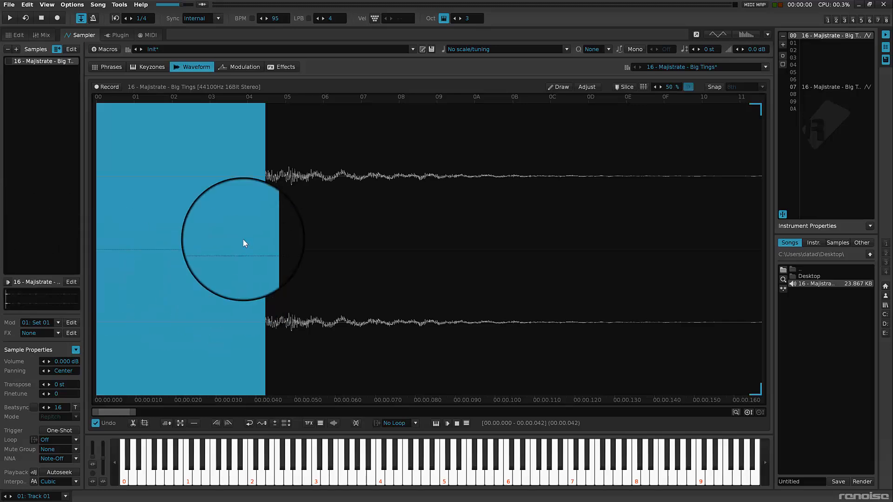
key(Delete)
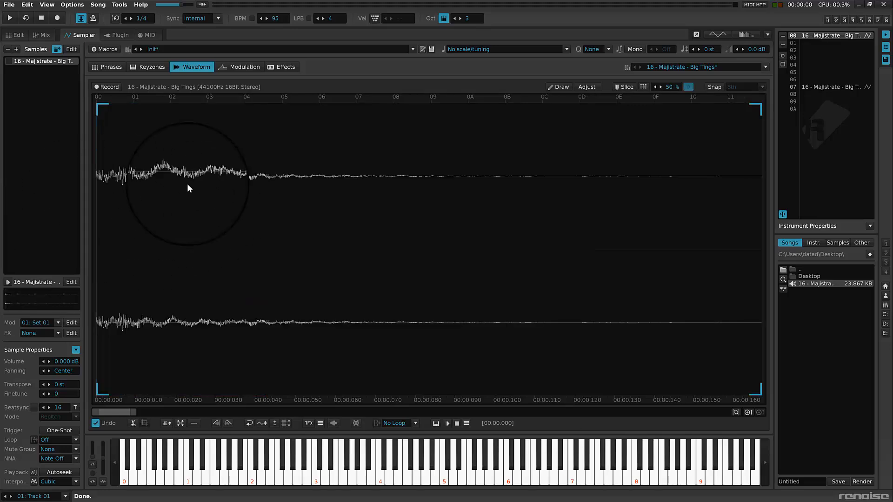
Check the new start of the loop in the waveform and audition the sample at several pitches.
scroll(116, 199, up, 6)
scroll(119, 208, down, 5)
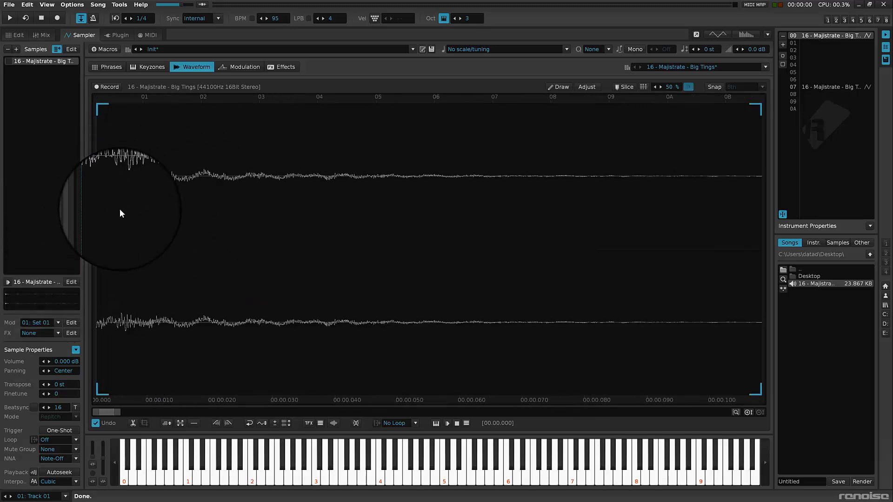
scroll(134, 230, down, 2)
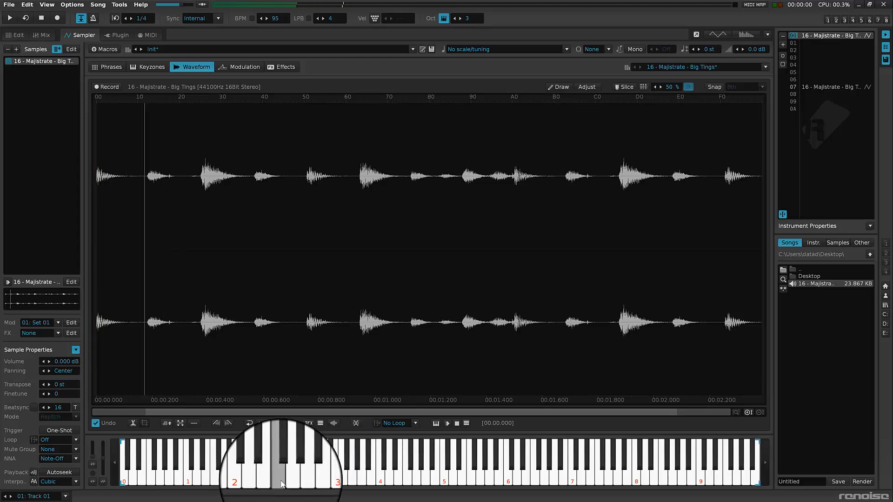
click(222, 479)
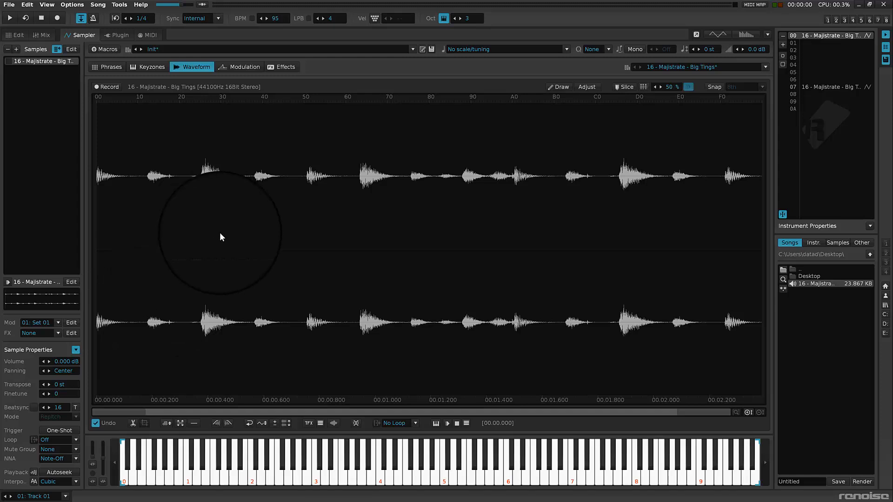
click(381, 476)
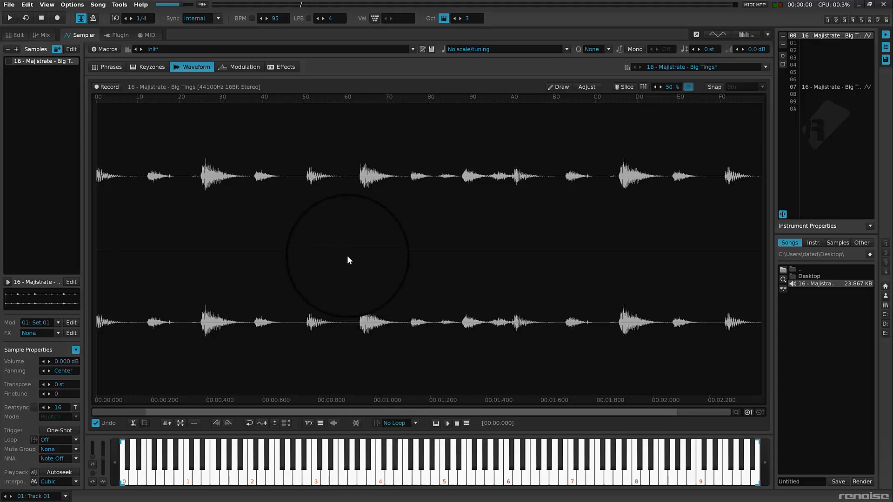
key(q)
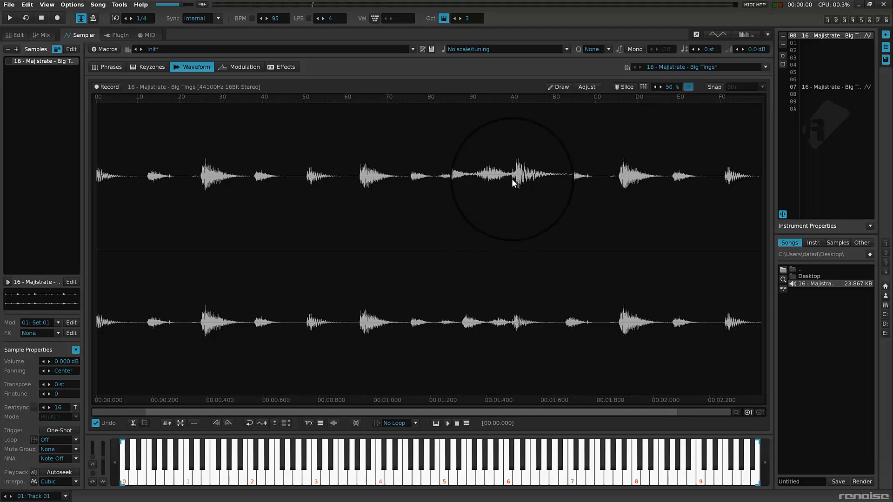
Cut the sample from about 1.491 seconds to its end, and maximize the volume of the remaining loop.
click(511, 179)
scroll(519, 180, up, 10)
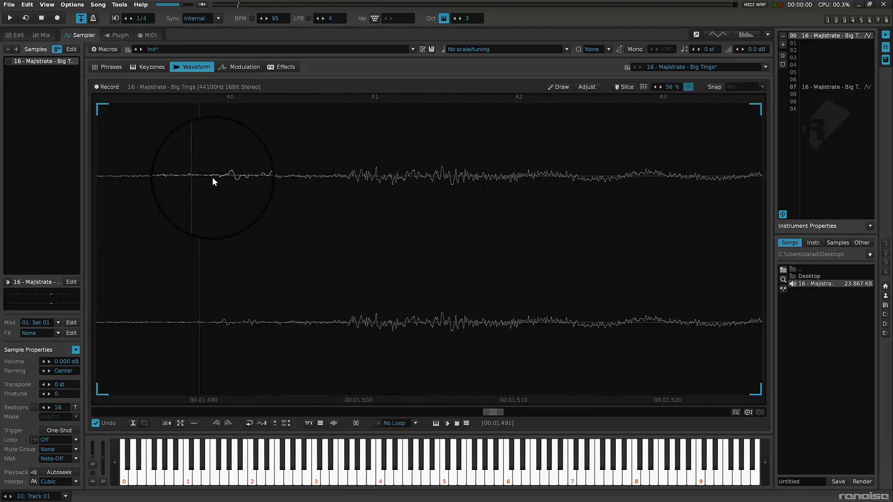
scroll(481, 232, down, 5)
scroll(482, 234, down, 8)
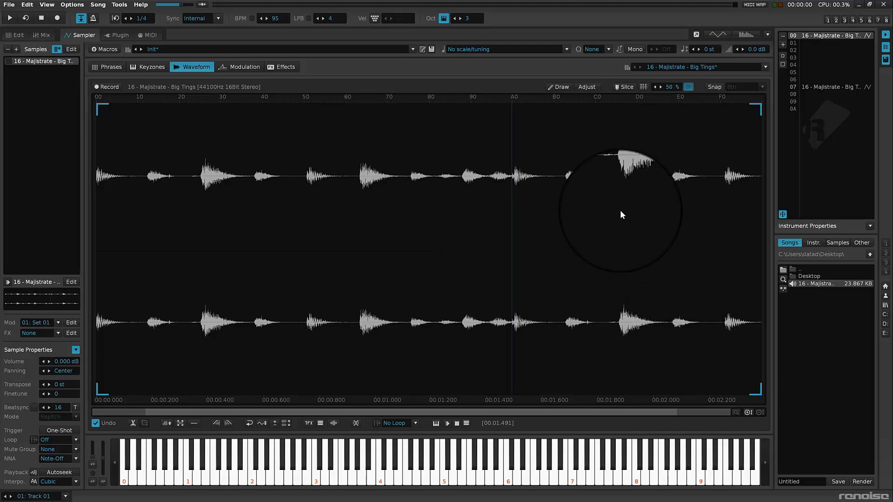
drag(512, 190, 892, 205)
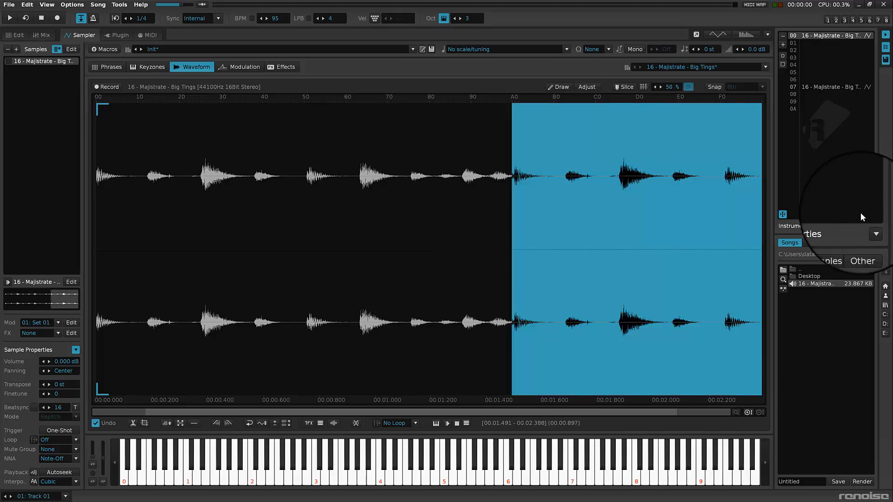
key(ctrl+x)
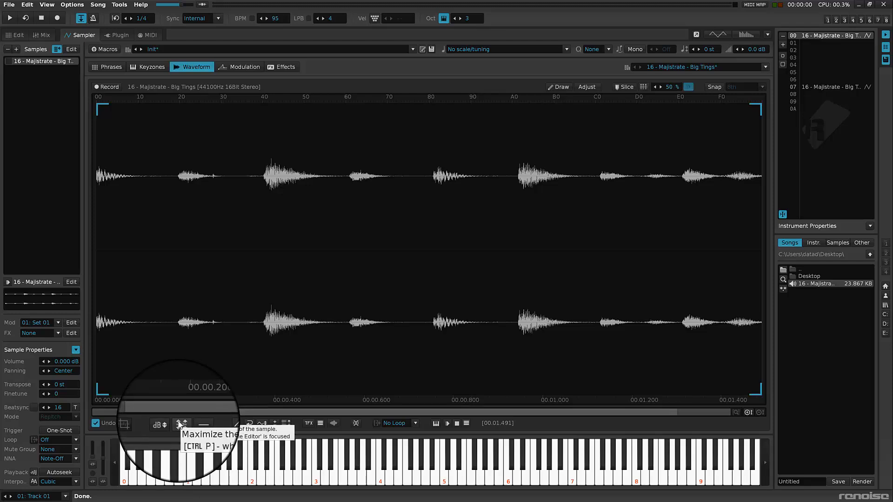
click(180, 424)
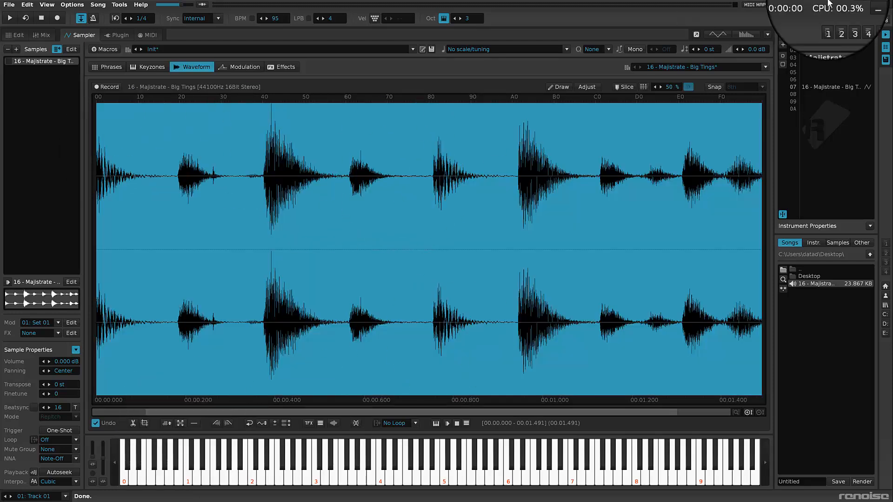
click(433, 265)
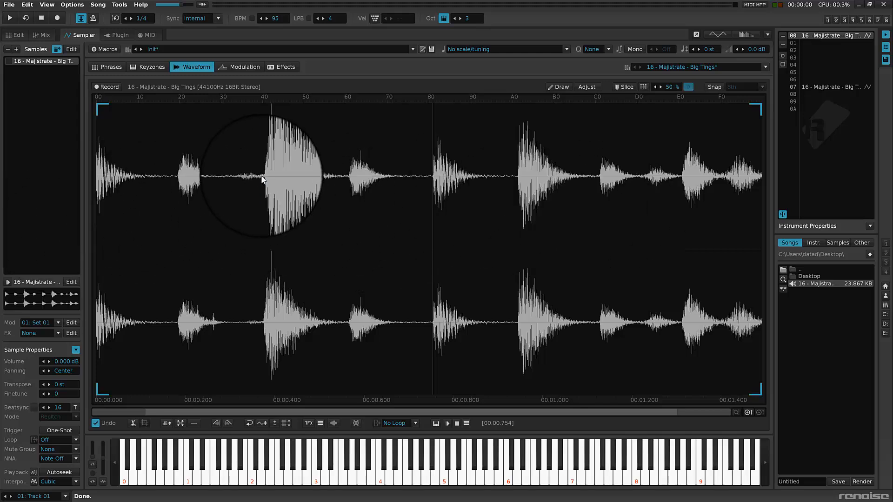
Mark individual drum hits in the waveform in turn, including the stretch from about 0.753 to 1.089 seconds, and clear the selection.
drag(260, 183, 33, 240)
click(408, 194)
drag(430, 181, 263, 235)
click(456, 222)
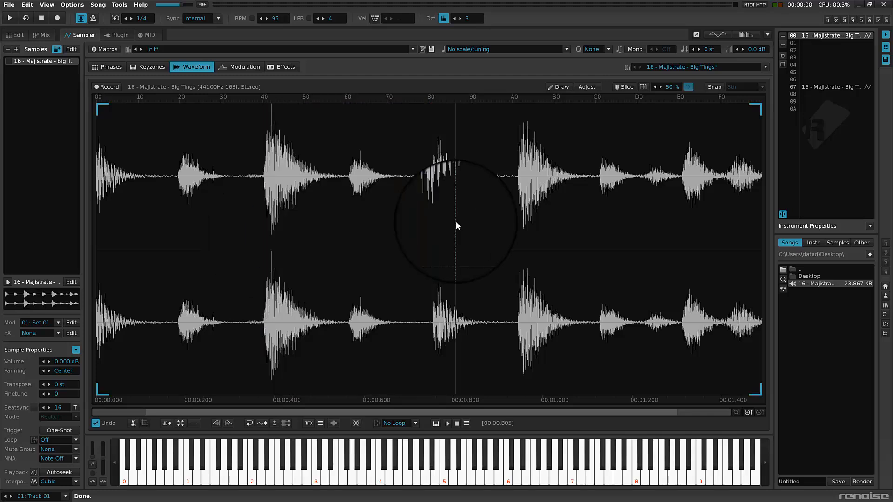
drag(433, 193, 582, 204)
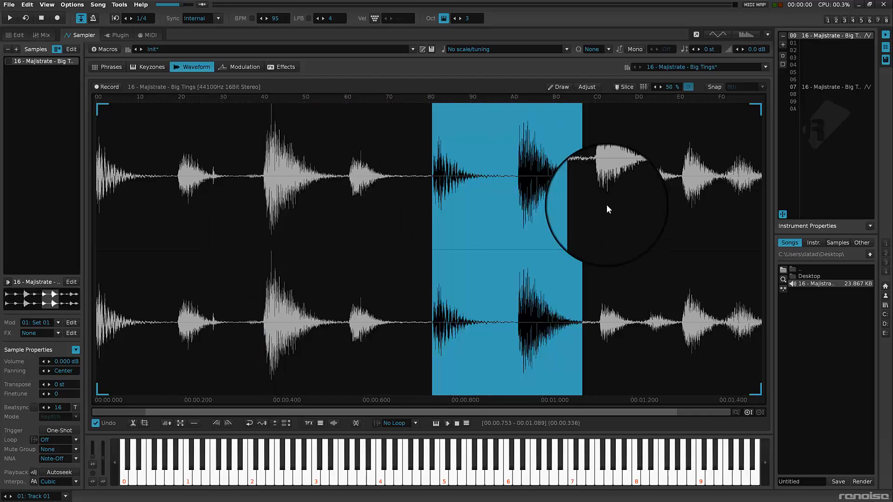
click(620, 235)
Try automatic slicing of the loop at 50 % sensitivity, and undo the slice markers.
click(623, 88)
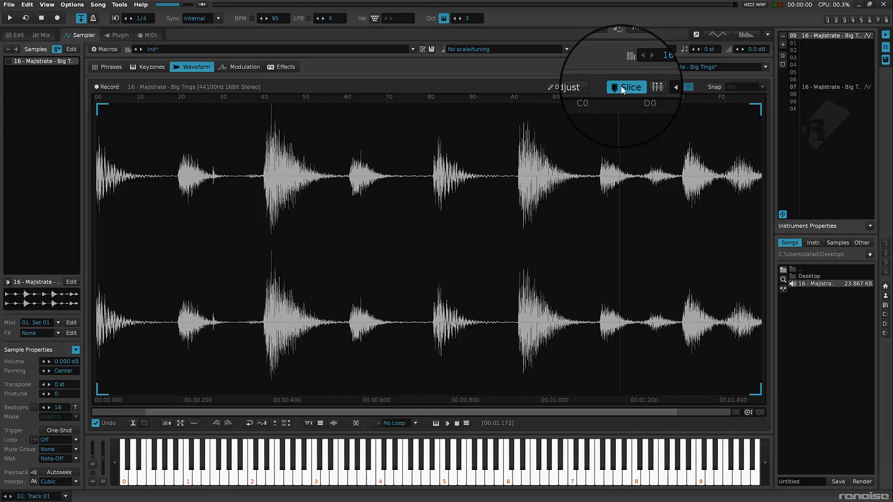
click(644, 87)
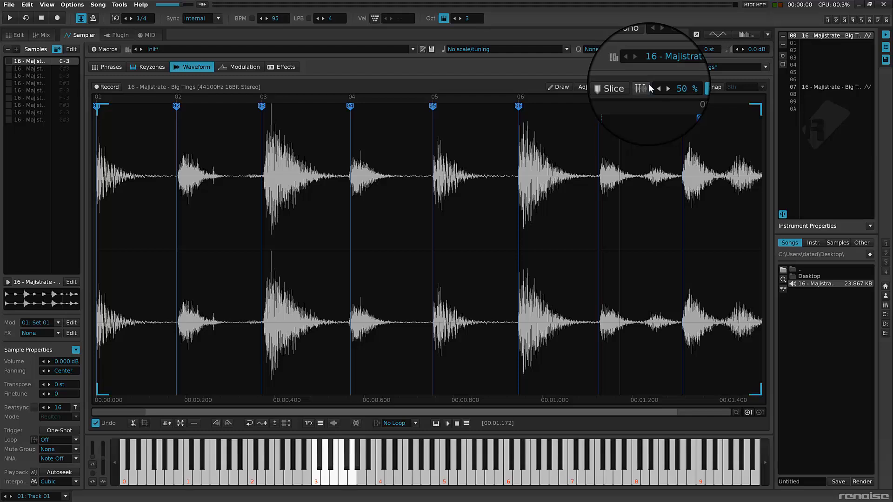
click(627, 86)
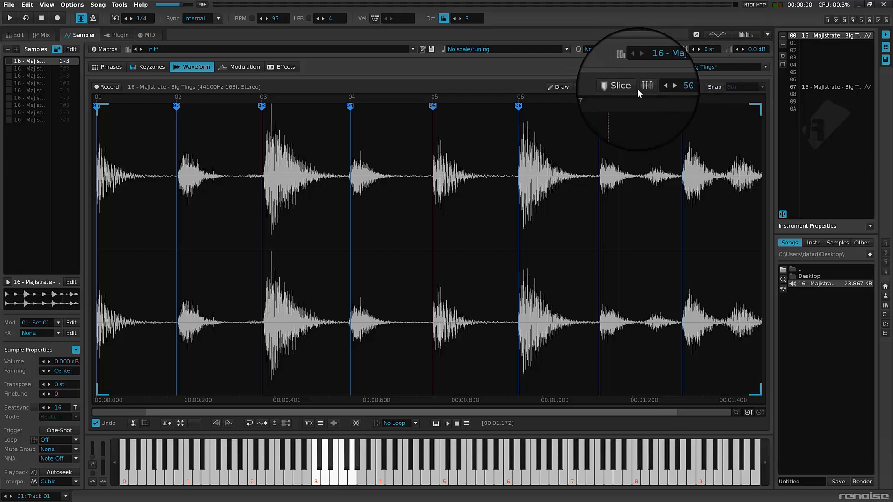
key(ctrl+z)
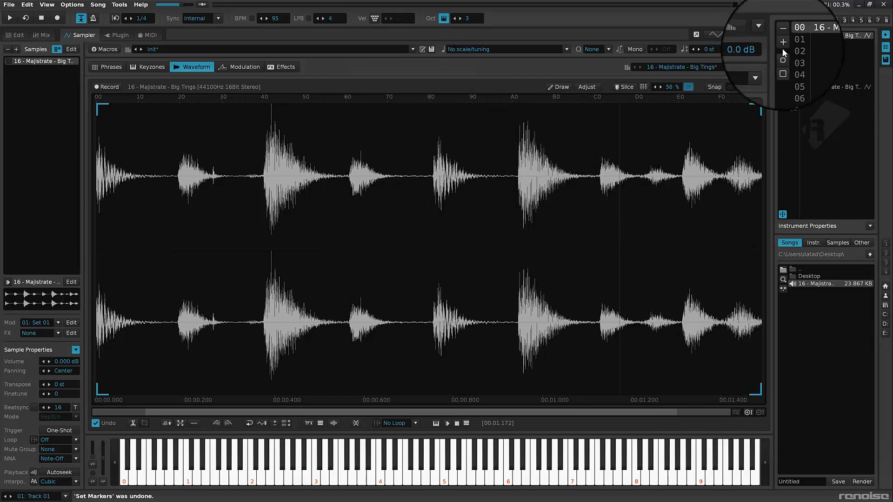
Rename instrument 00 as Ses.
right_click(821, 35)
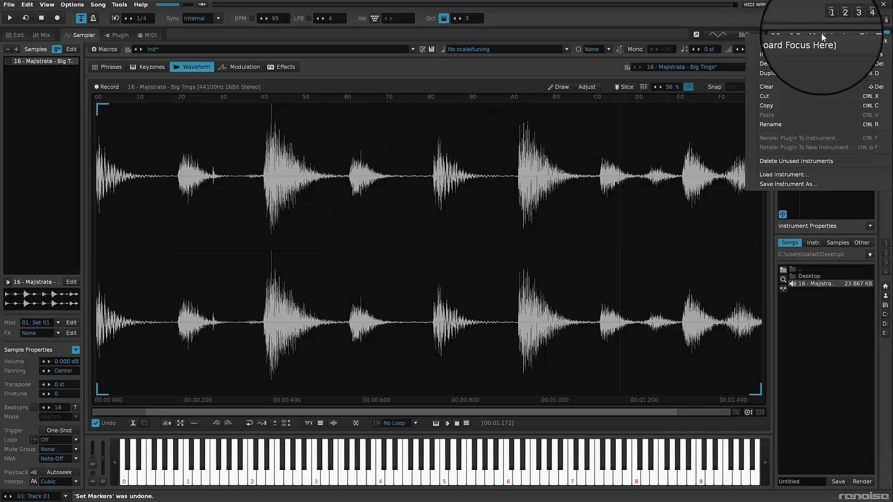
click(794, 125)
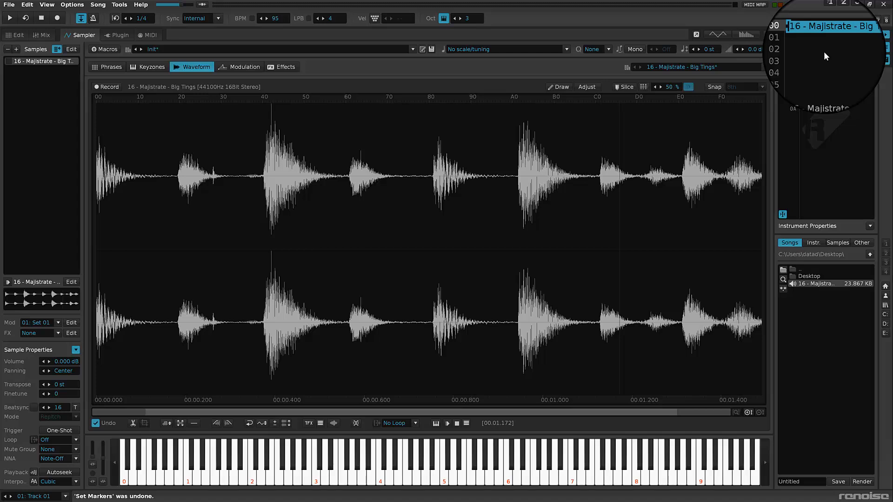
text(Ses)
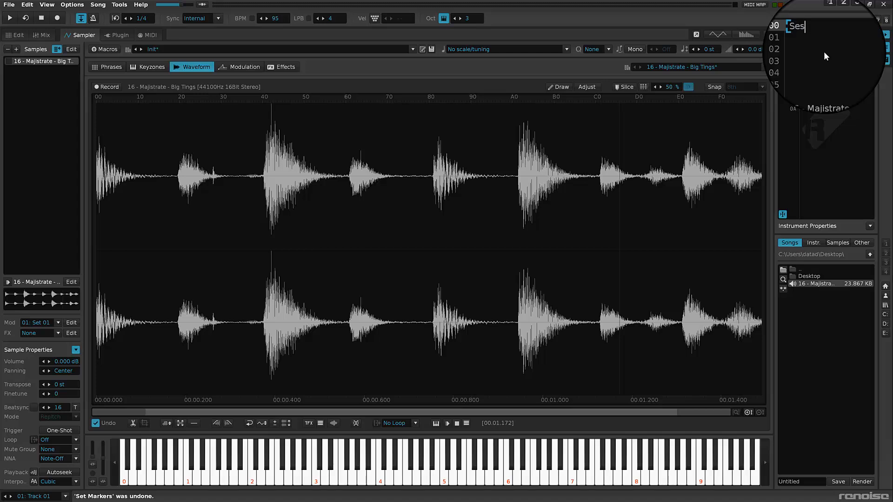
key(Return)
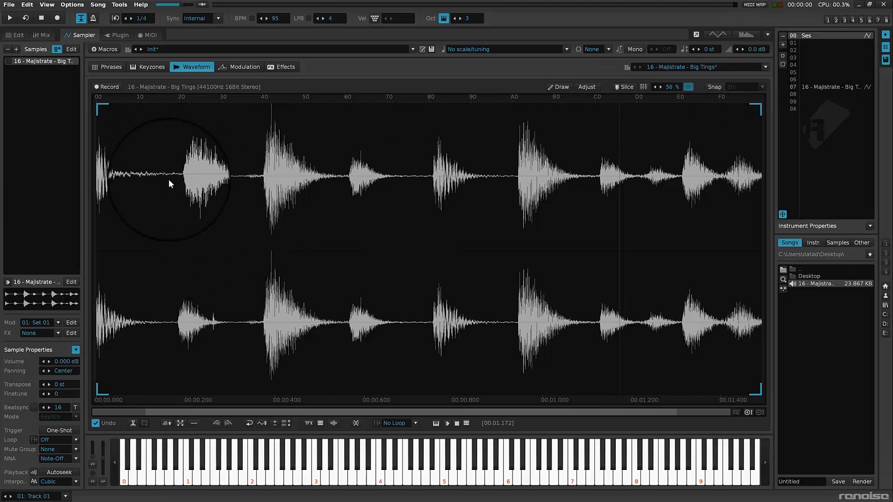
Select the first drum hit, from 0 to about 0.182 seconds, and duplicate instrument 00 into slot 01.
scroll(177, 183, up, 5)
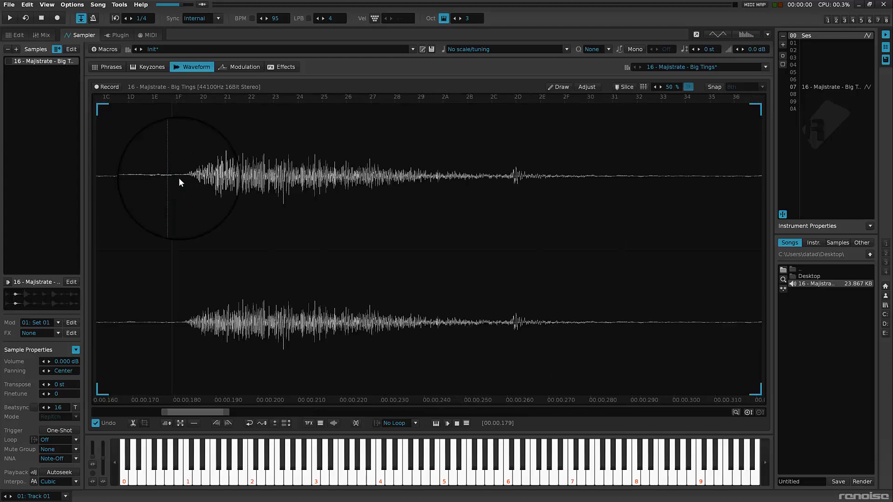
scroll(182, 182, up, 4)
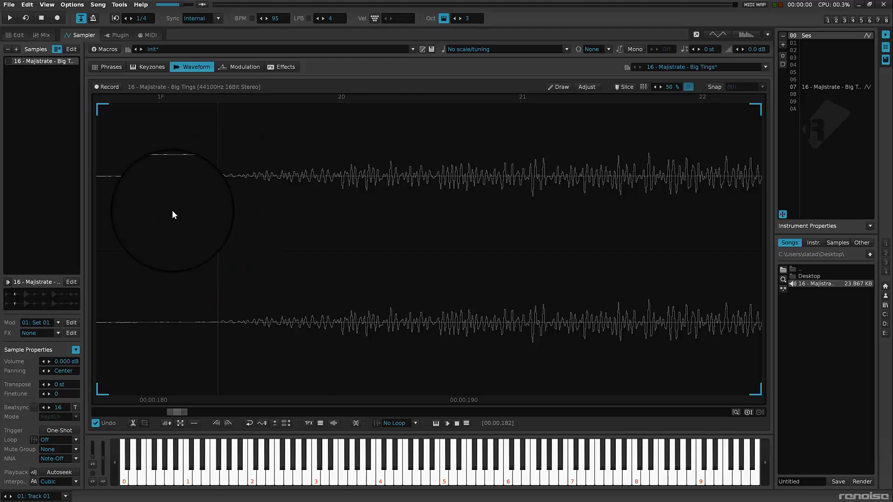
scroll(170, 211, down, 9)
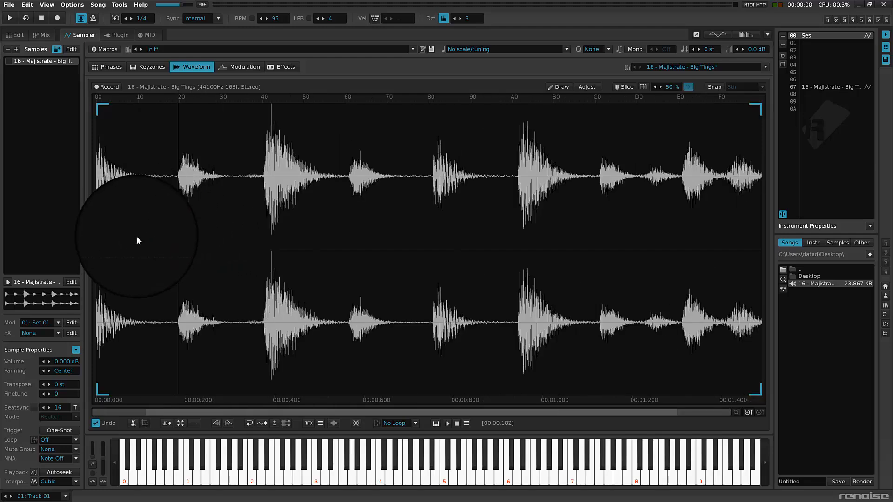
mouse_move(138, 241)
mouse_down()
mouse_move(0, 235)
mouse_move(524, 147)
mouse_move(825, 43)
mouse_move(811, 41)
mouse_up()
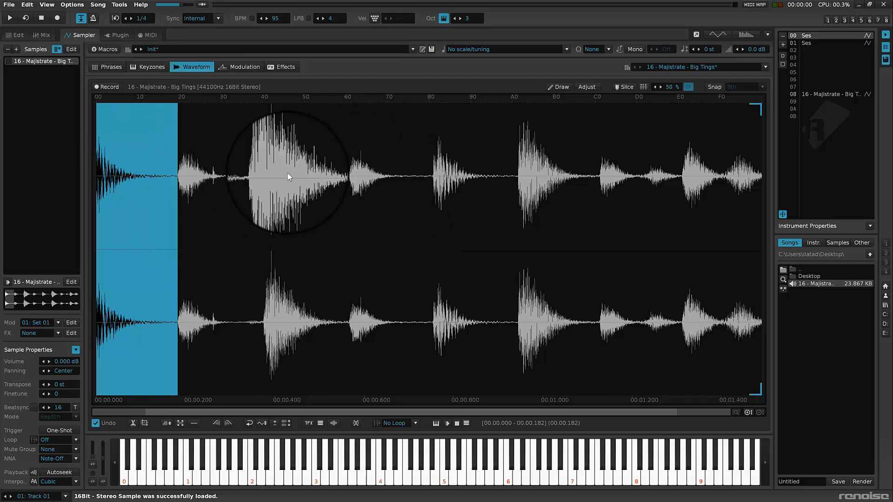
Trim the sample in instrument 00 to the selected first drum hit, and switch to the copy in slot 01.
key(ctrl+t)
key(q)
key(q)
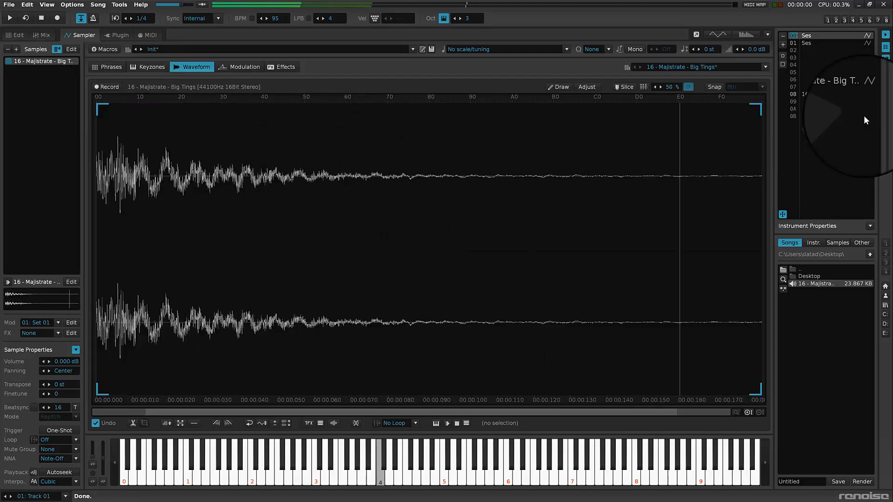
key(ctrl+z)
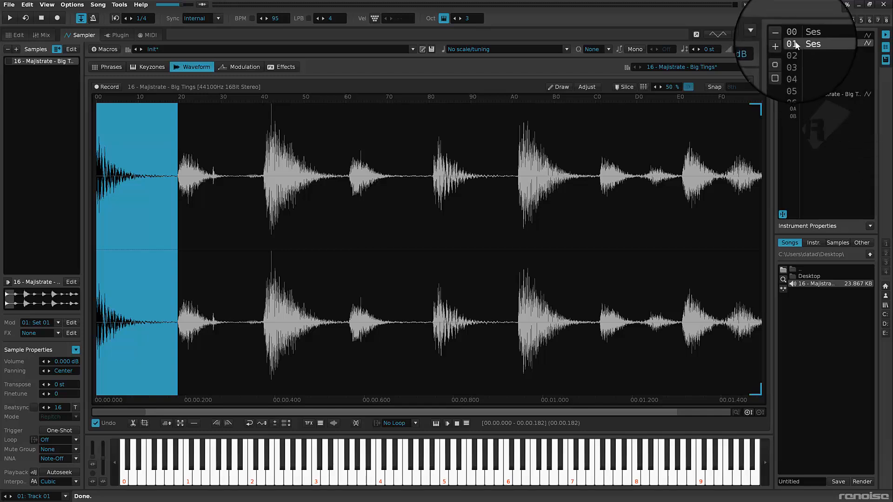
Duplicate instrument 01 into slot 02, and return to instrument 01.
drag(806, 43, 808, 51)
click(807, 43)
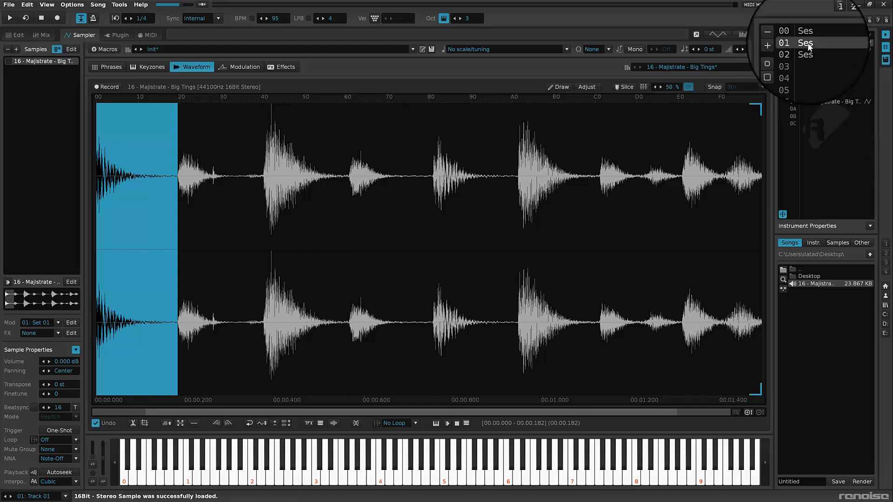
key(ctrl+t)
click(816, 35)
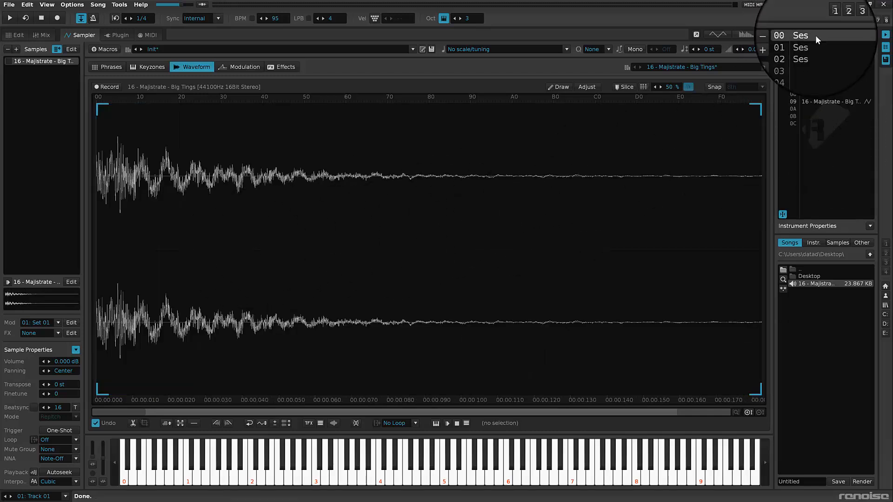
click(815, 42)
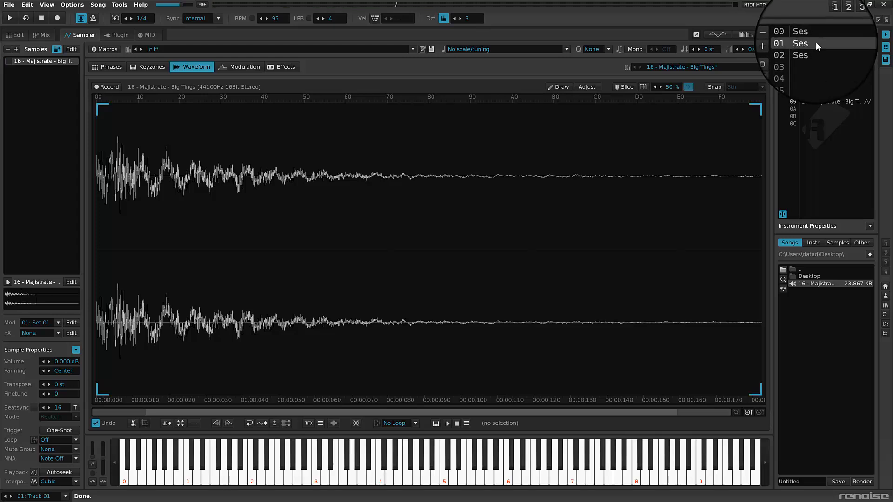
key(ctrl+z)
Select the second drum hit in instrument 01, from about 0.182 to 0.374 seconds.
drag(94, 189, 289, 199)
scroll(263, 195, up, 6)
scroll(285, 196, down, 1)
scroll(286, 199, down, 8)
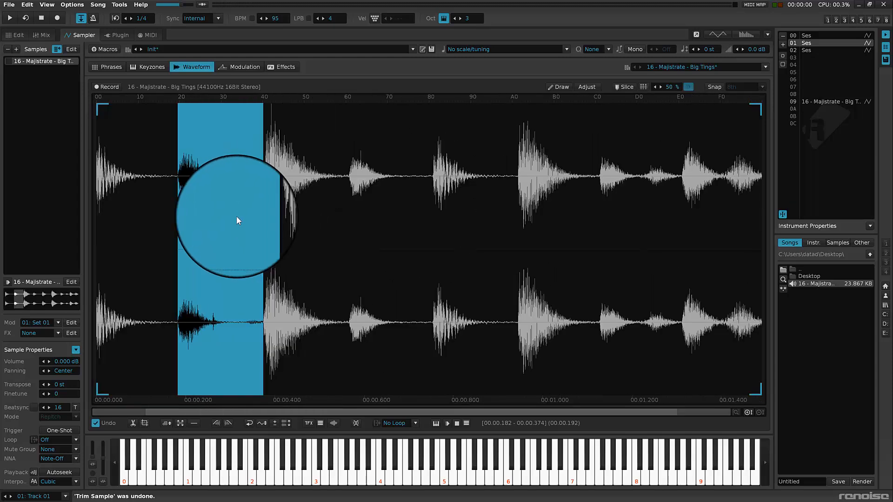
Duplicate instrument 01 into slot 02, and trim the sample in instrument 01 to the selected second drum hit.
drag(808, 44, 810, 51)
click(810, 43)
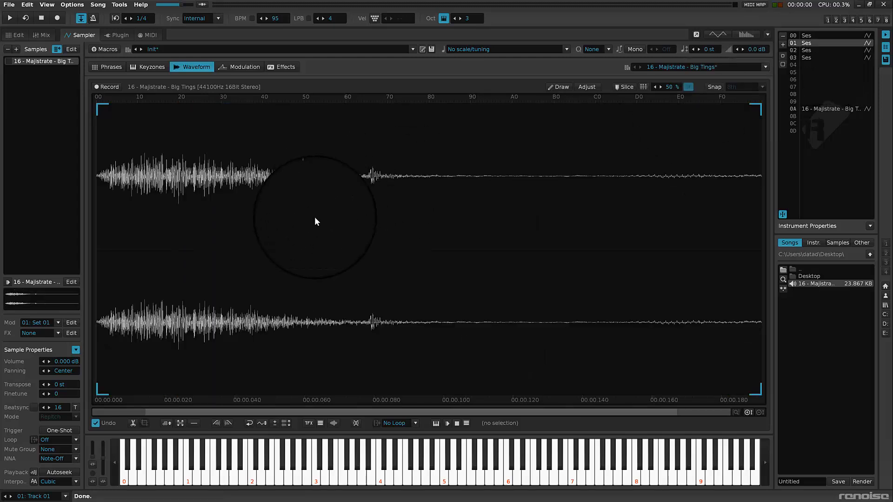
click(813, 36)
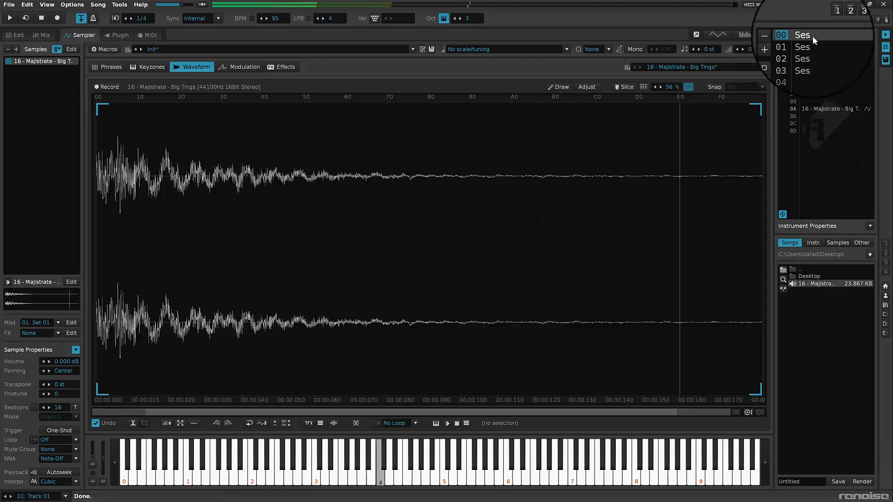
click(809, 43)
In instrument 02, select the third drum hit, from about 0.374 to 0.566 seconds, and trim the sample to it.
click(810, 48)
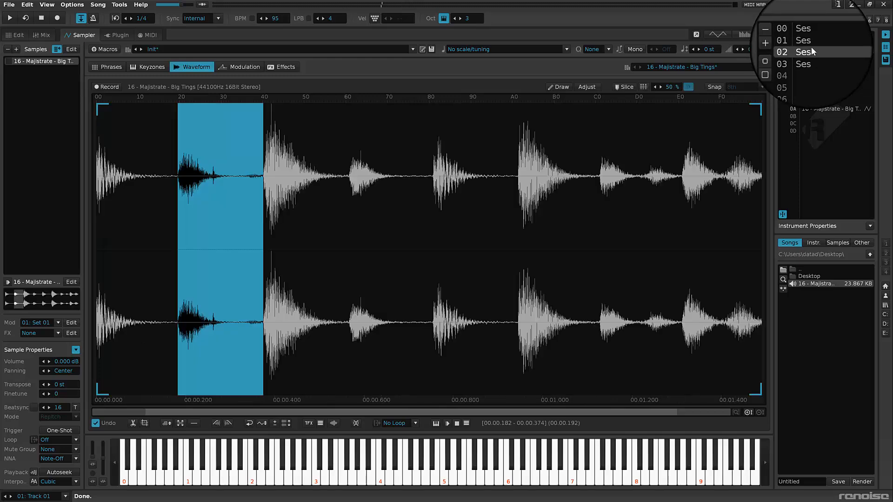
drag(176, 238, 348, 197)
scroll(347, 196, up, 5)
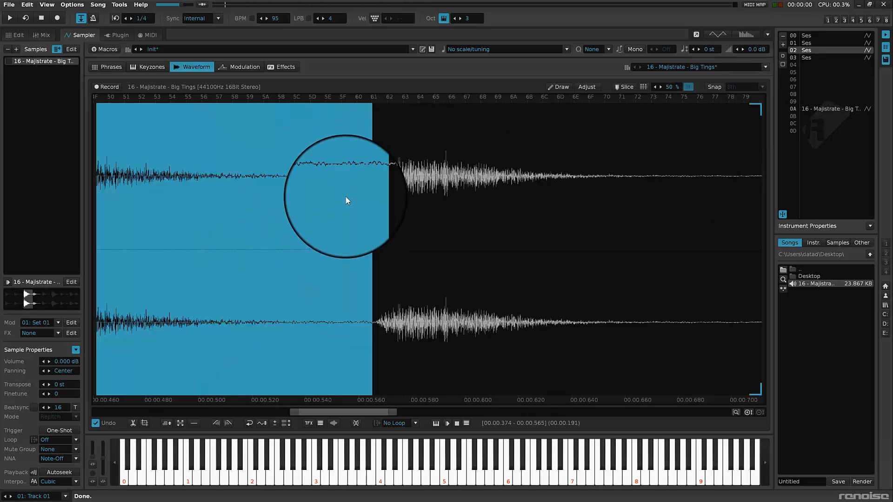
drag(120, 238, 137, 235)
scroll(130, 256, down, 5)
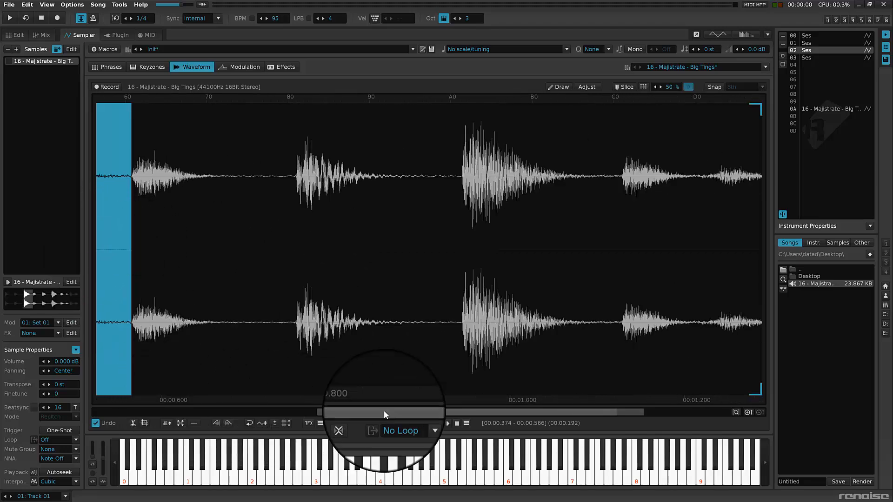
drag(355, 413, 242, 416)
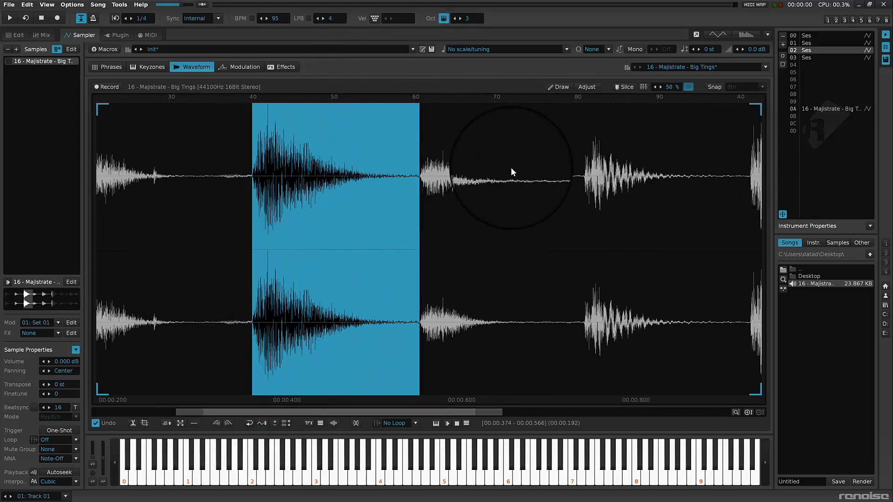
key(ctrl+t)
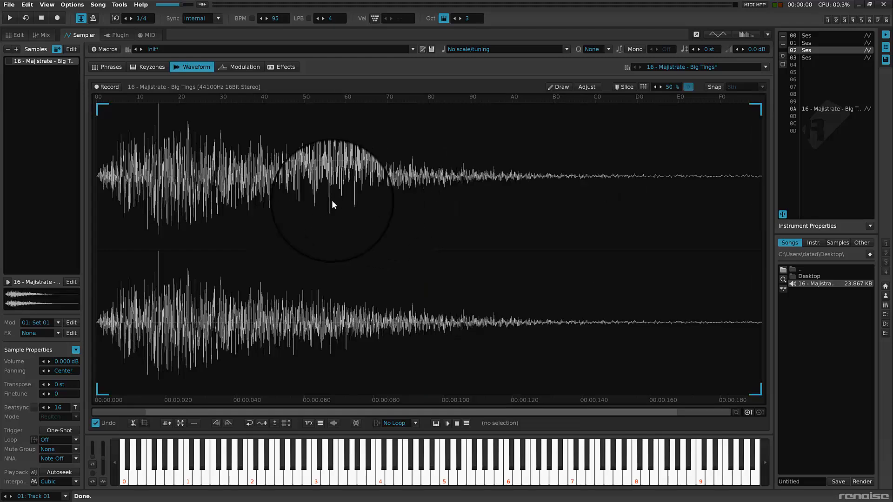
click(812, 35)
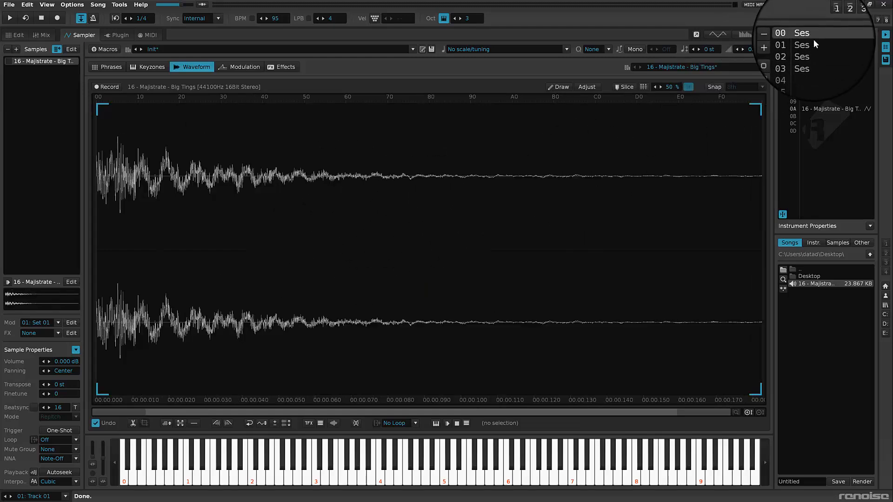
click(814, 49)
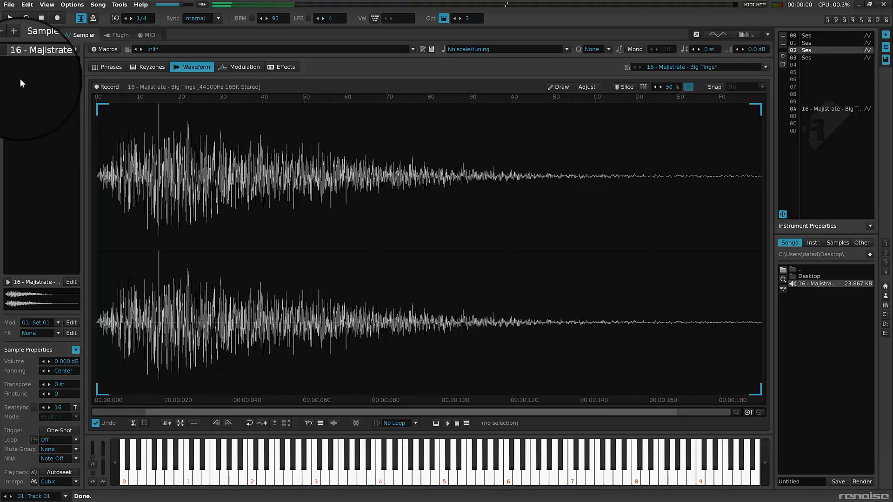
In the pattern editor, clear the note on line 09 of Track 01 and set the tempo to 155 BPM.
click(16, 35)
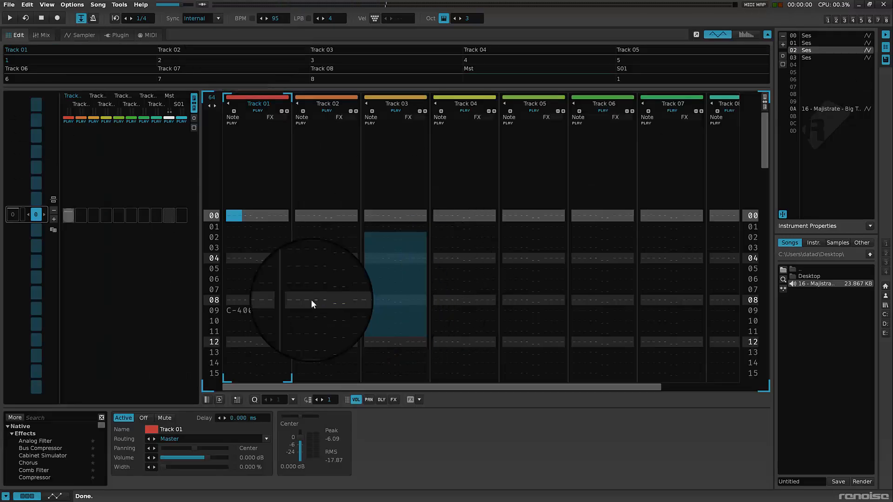
drag(246, 311, 248, 251)
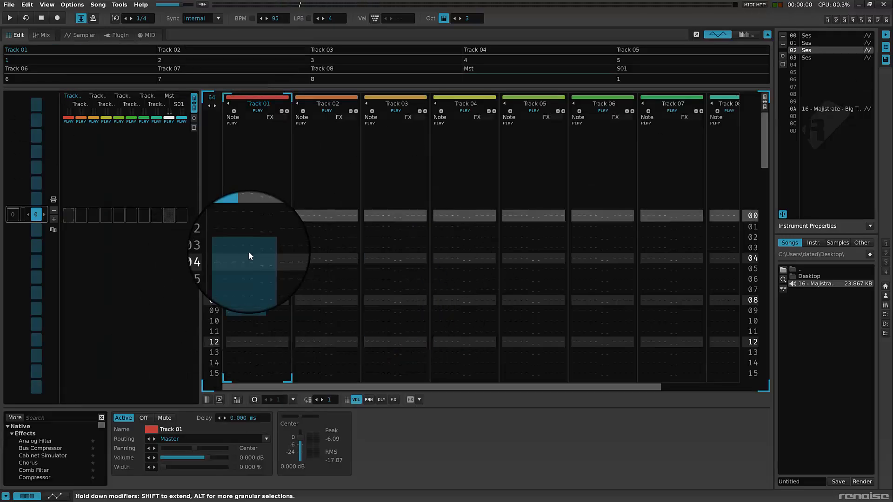
key(q)
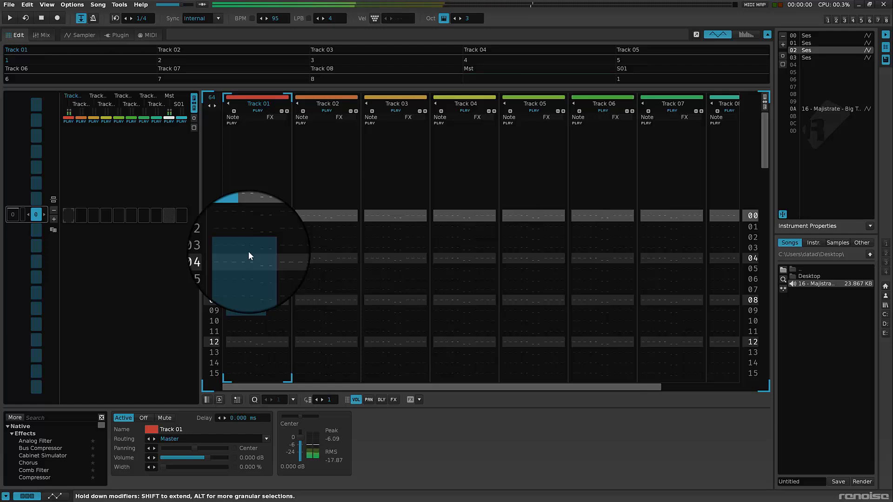
click(266, 19)
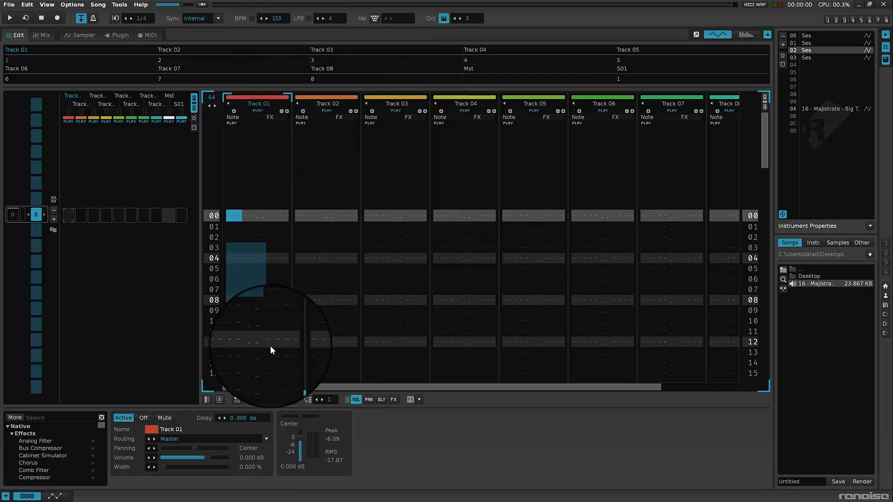
Turn on edit mode and enter a C-4 note with instrument 00 on line 00 of Track 01.
key(Up)
key(Down)
key(z)
key(alt+Up)
key(alt+Up)
key(q)
key(Escape)
key(q)
Enter C-4 notes in Track 01 with instrument 01 on line 02 and instrument 02 on line 04.
key(Down)
key(alt+Down)
key(q)
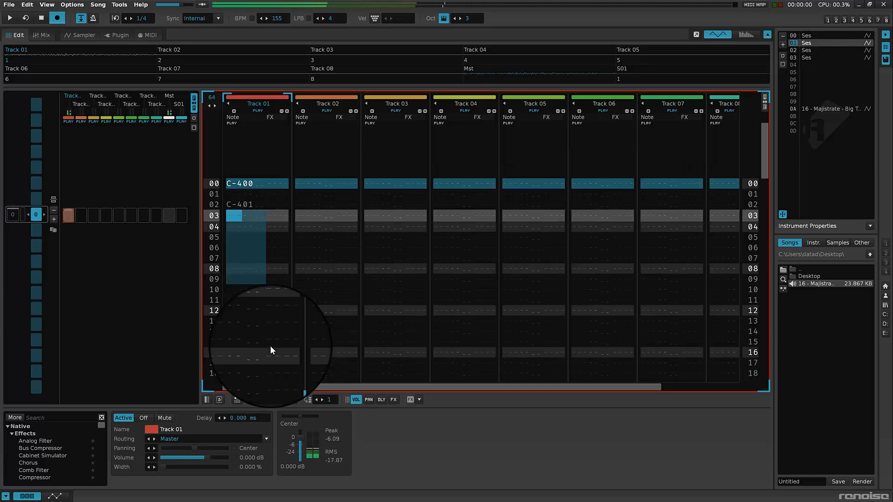
key(Down)
key(alt+Down)
key(q)
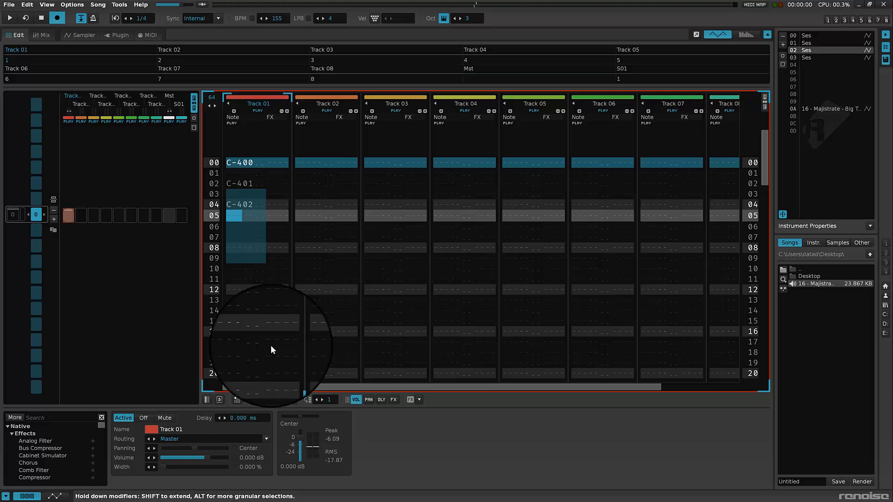
Delete the surplus empty tracks, leaving Tracks 01 to 04 beside the master and send tracks.
click(271, 345)
key(Tab)
key(Tab)
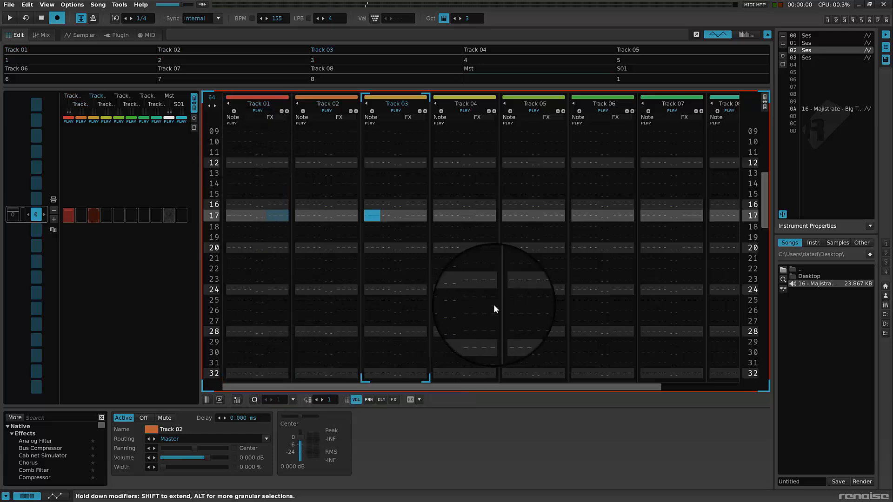
right_click(458, 247)
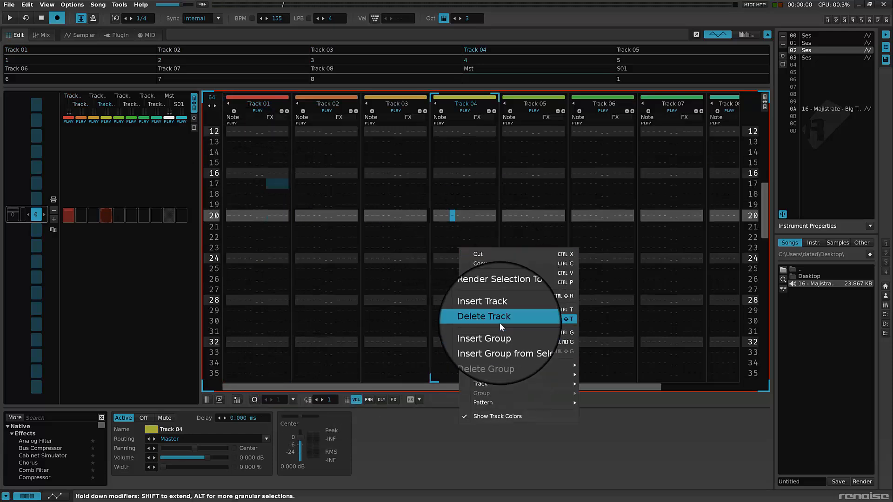
click(499, 322)
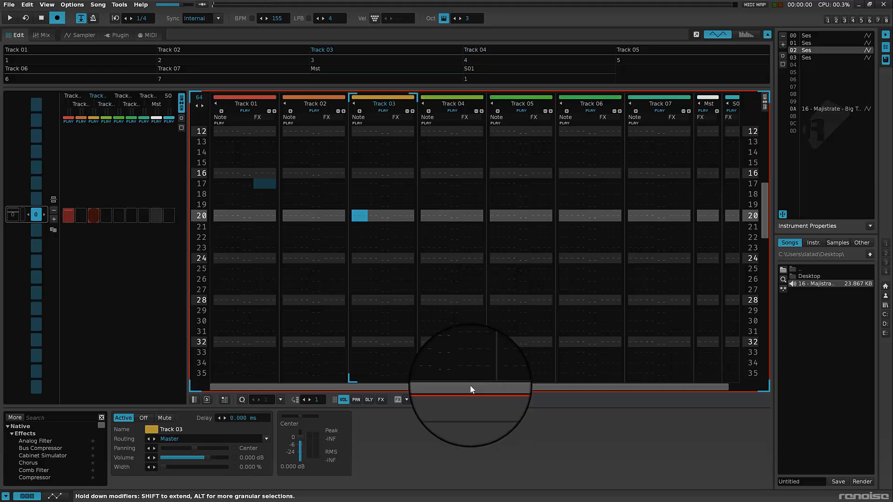
key(ctrl+d)
click(428, 291)
click(514, 272)
key(ctrl+d)
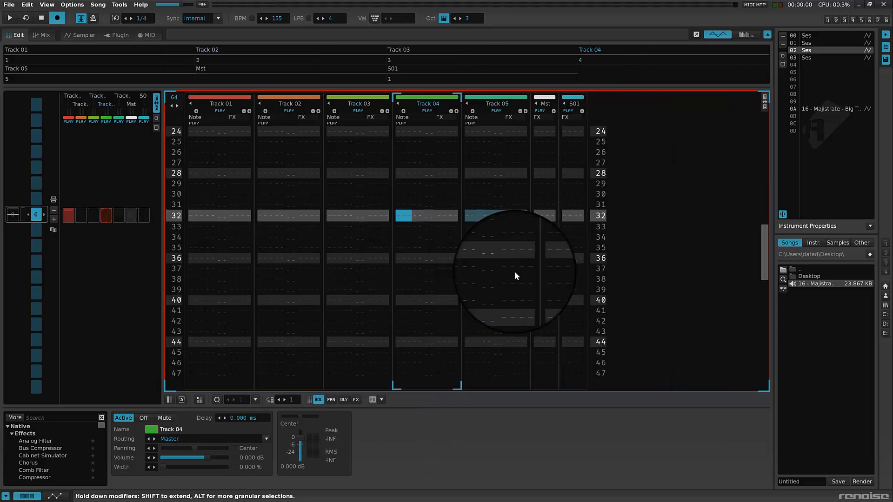
key(ctrl+d)
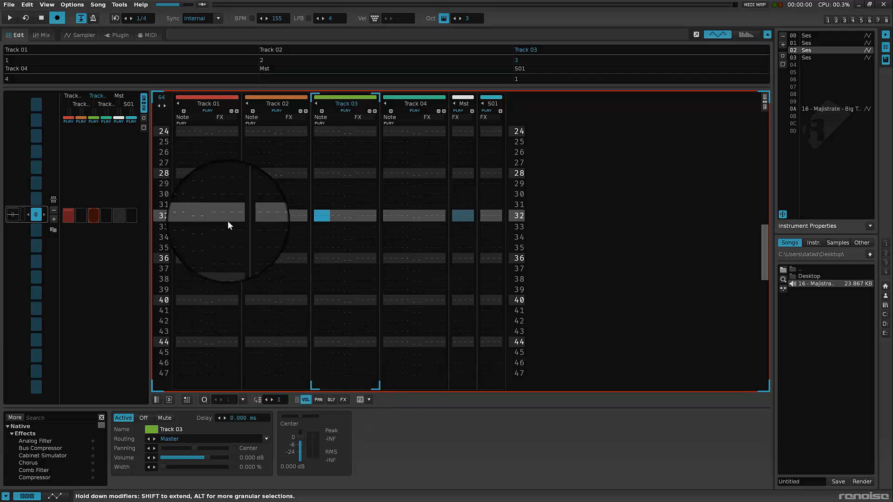
Copy the three notes on lines 00 to 04 of Track 01, paste them at lines 06 and 12, and clear line 16.
scroll(206, 214, up, 10)
scroll(206, 214, up, 6)
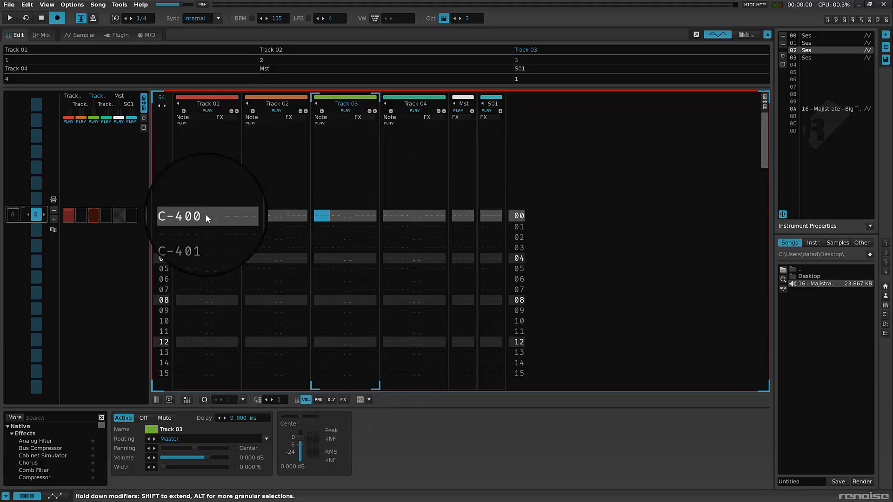
click(205, 214)
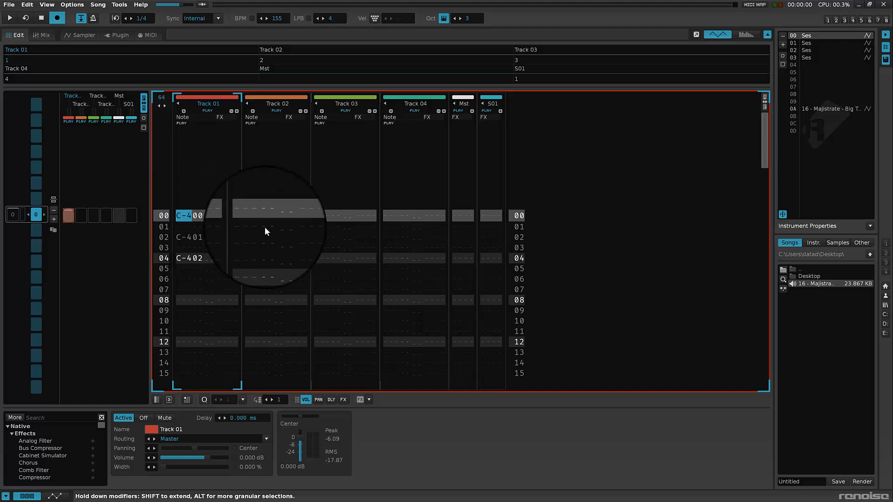
drag(201, 259, 197, 207)
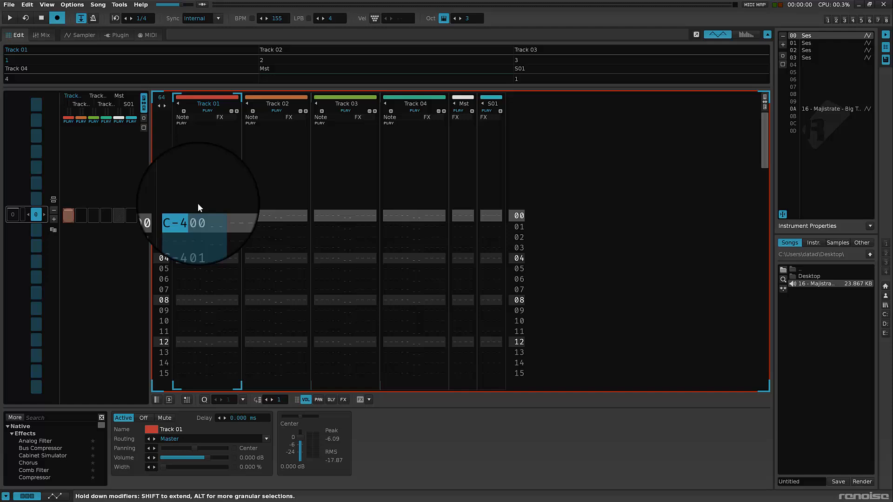
scroll(197, 203, down, 6)
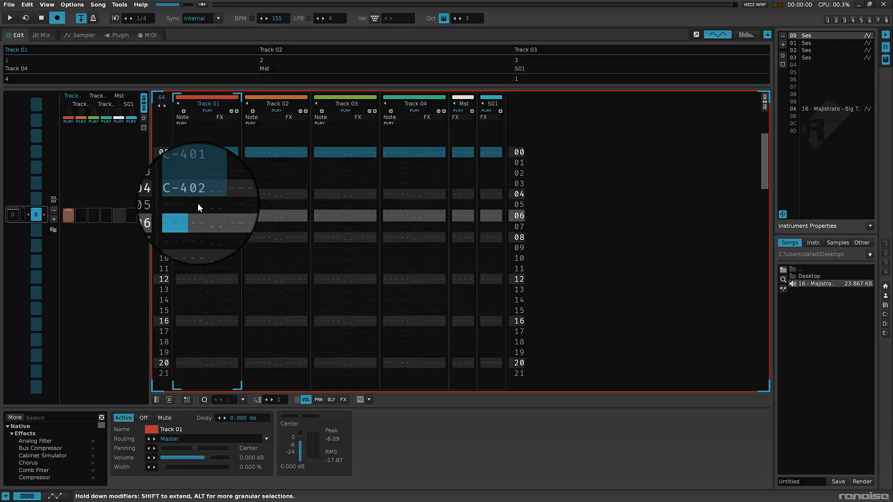
key(ctrl+v)
scroll(197, 202, down, 6)
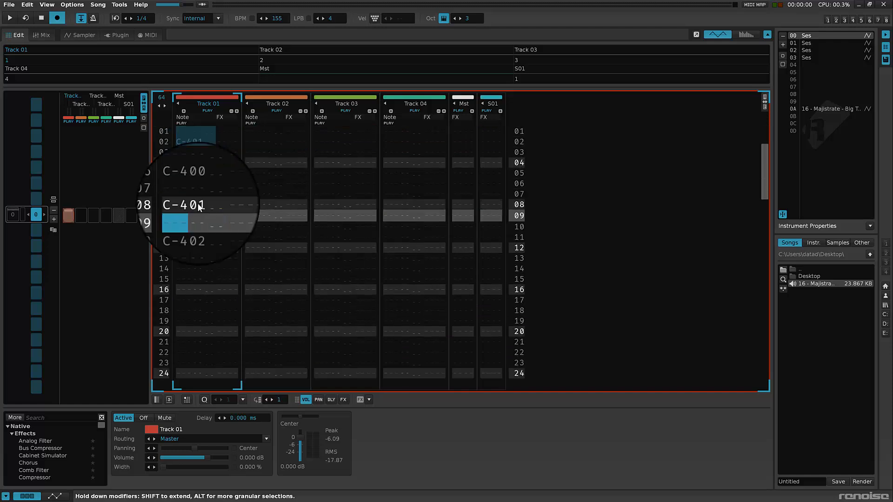
key(ctrl+v)
scroll(182, 259, down, 4)
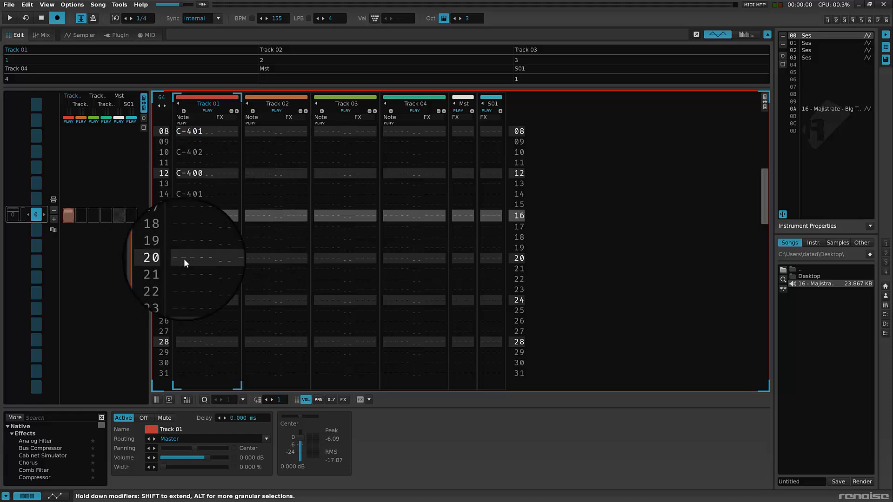
Select lines 00 to 15 of Track 01, and play back the drum sequence.
drag(194, 202, 201, 7)
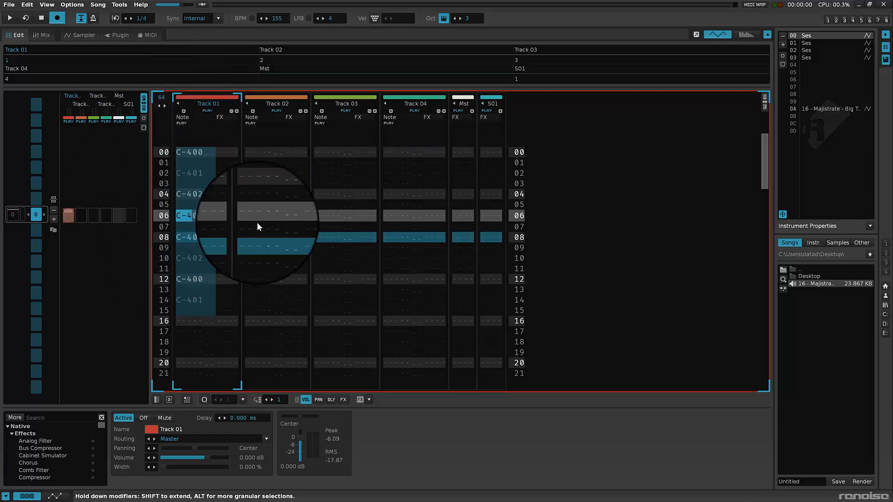
key(space)
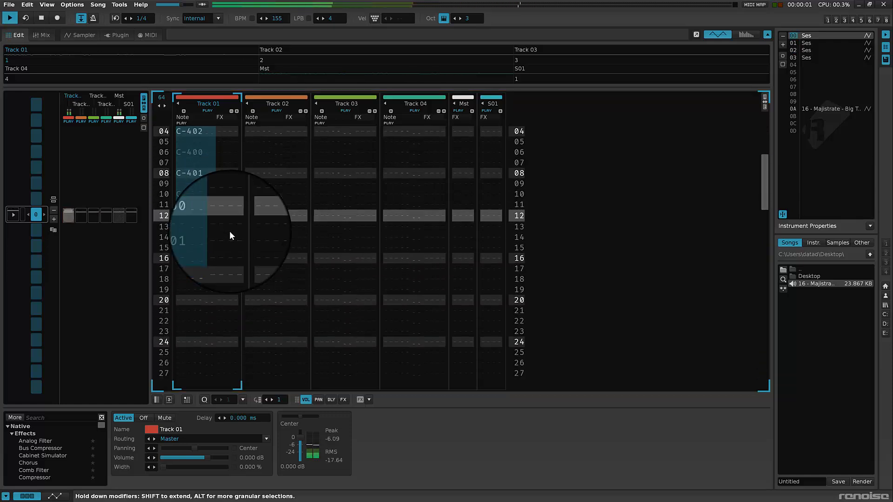
key(space)
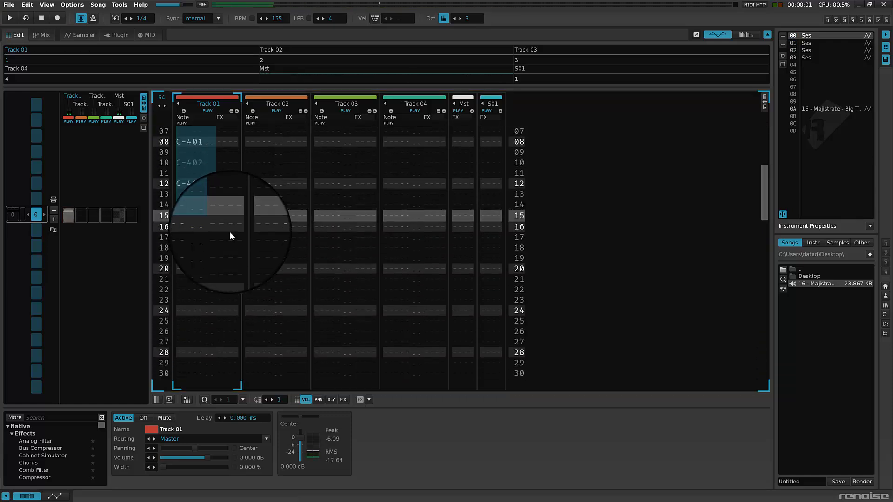
Duplicate instrument 03 and trim its sample to the last section of the drum loop, from 1.114 to 1.491 seconds.
click(223, 252)
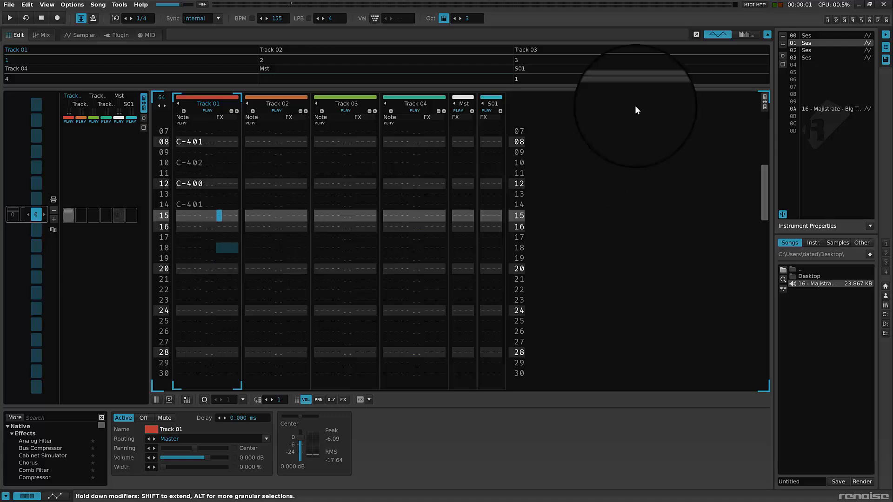
click(812, 58)
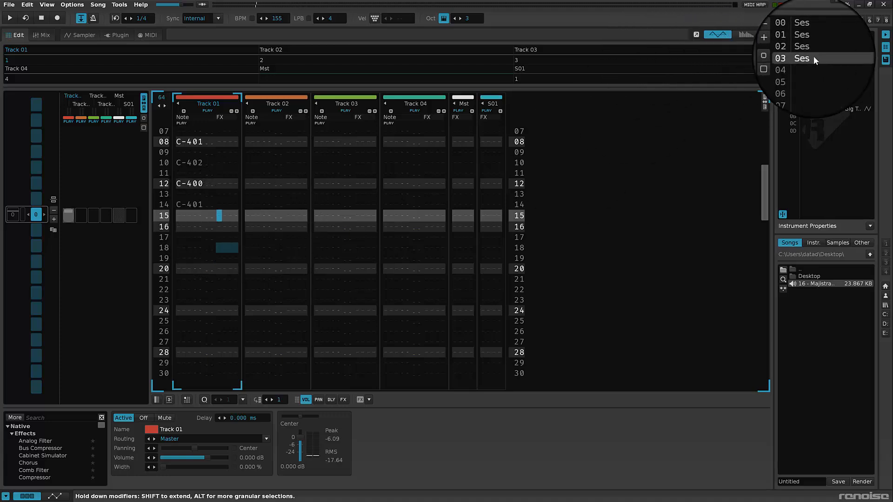
click(84, 35)
drag(594, 179, 800, 177)
drag(809, 60, 811, 62)
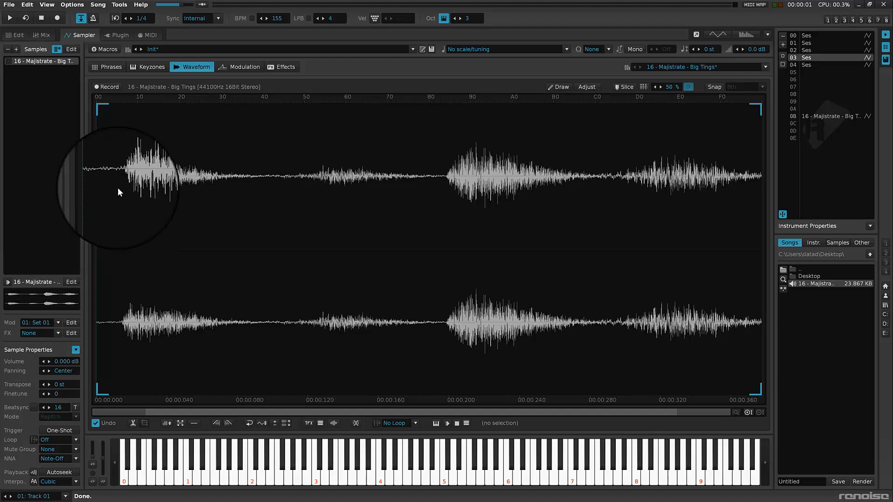
Delete the quiet lead-in, about 0.015 seconds long, from the start of instrument 03's sample.
scroll(131, 186, up, 10)
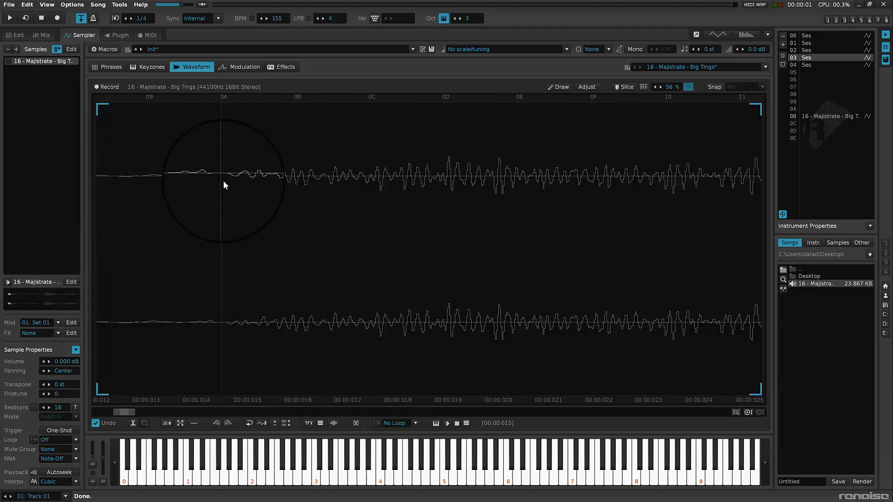
scroll(223, 181, up, 3)
scroll(225, 180, down, 5)
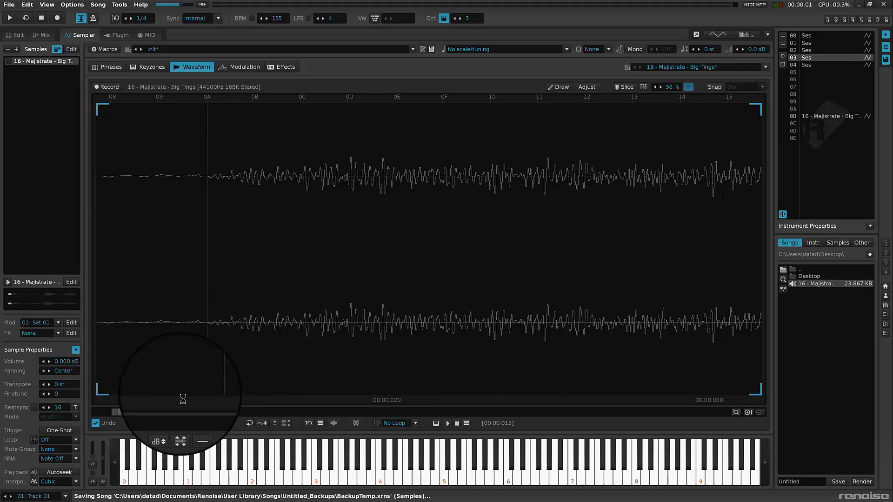
click(96, 412)
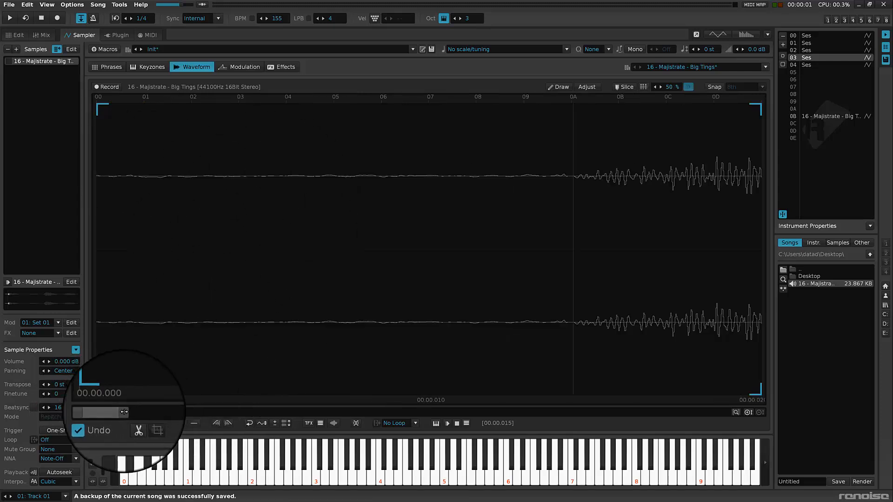
drag(123, 250, 0, 218)
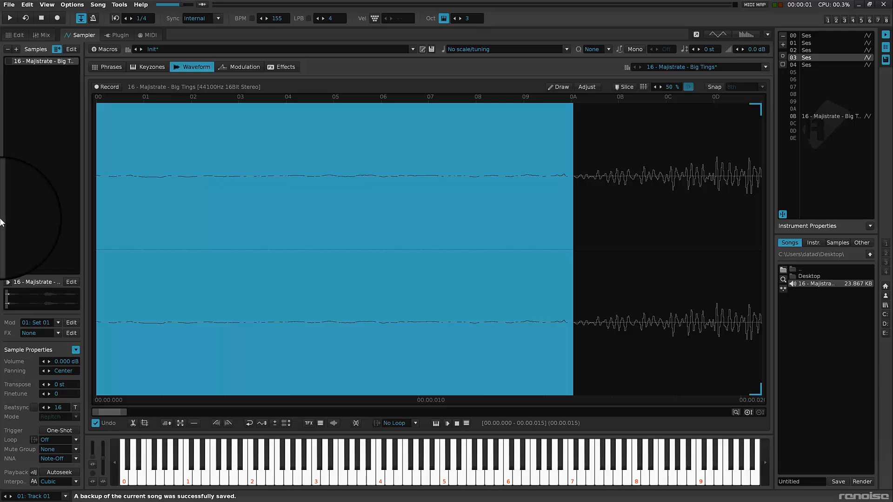
key(Delete)
scroll(529, 255, down, 5)
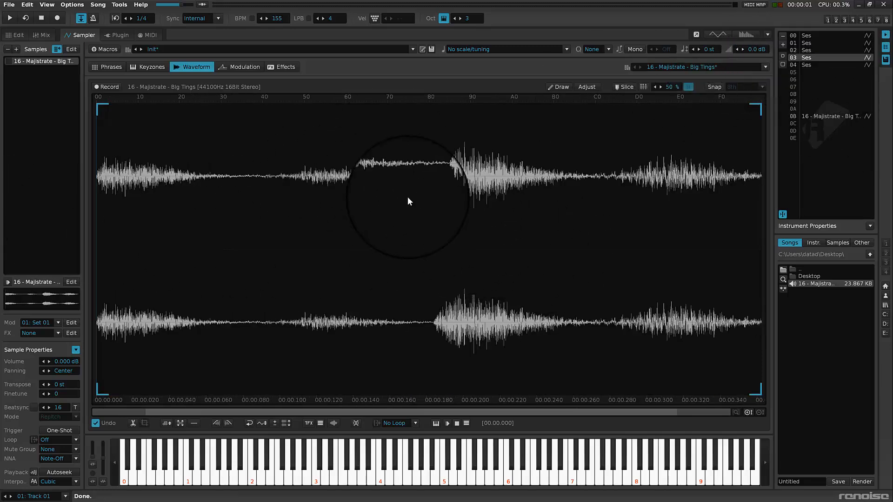
Duplicate instrument 03 and trim its sample to the first hit, from 0.000 to about 0.084 seconds.
click(250, 188)
drag(250, 188, 60, 196)
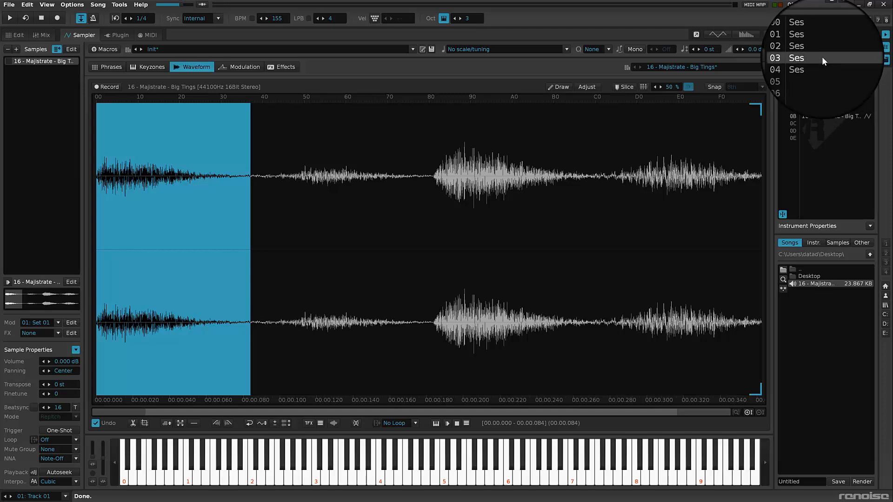
drag(813, 59, 816, 63)
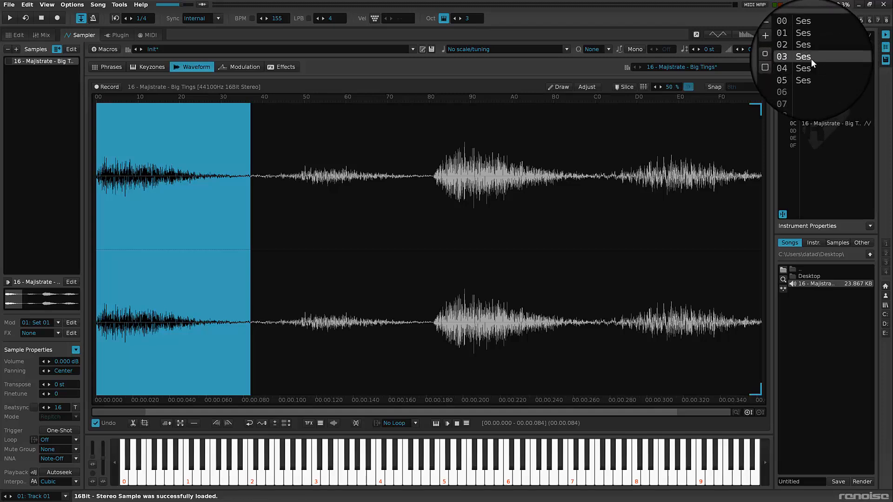
key(ctrl+t)
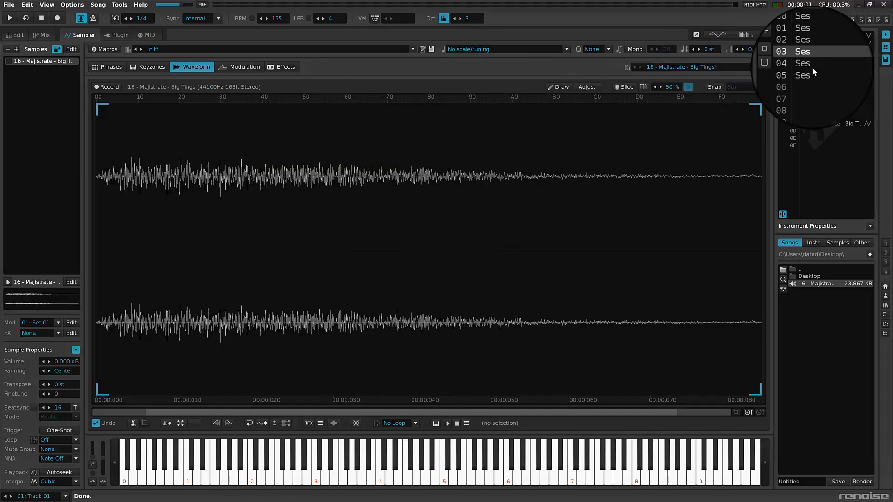
Duplicate instrument 04 and trim its sample to the second hit, from about 0.084 to 0.184 seconds.
click(808, 66)
drag(98, 201, 434, 199)
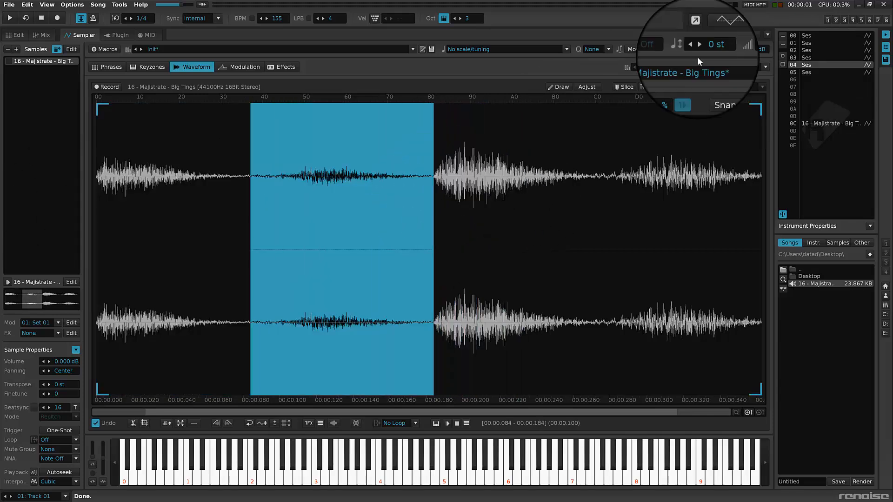
drag(804, 66, 814, 69)
click(808, 64)
key(ctrl+t)
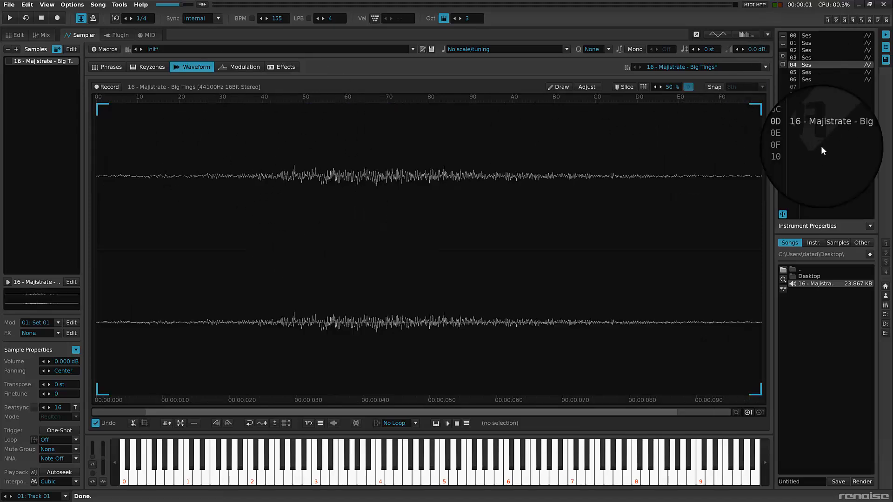
Duplicate instrument 05 and trim its sample to the third hit, from about 0.184 to 0.275 seconds.
click(817, 71)
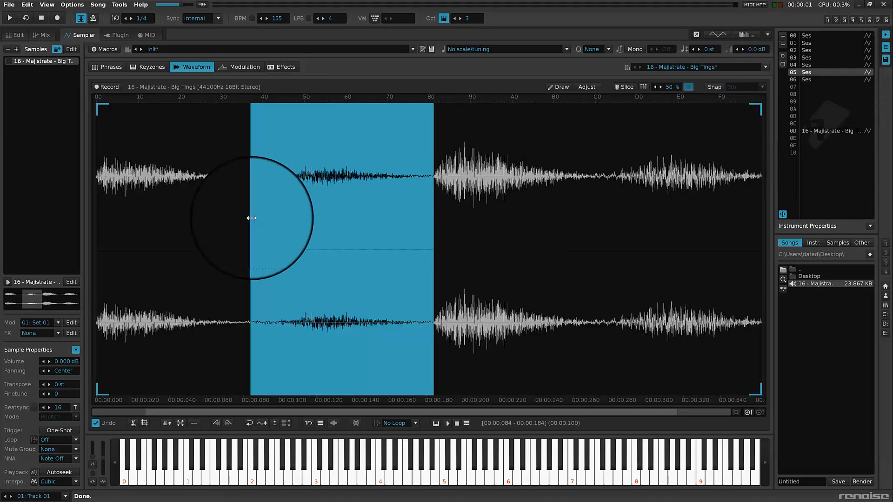
drag(249, 217, 600, 201)
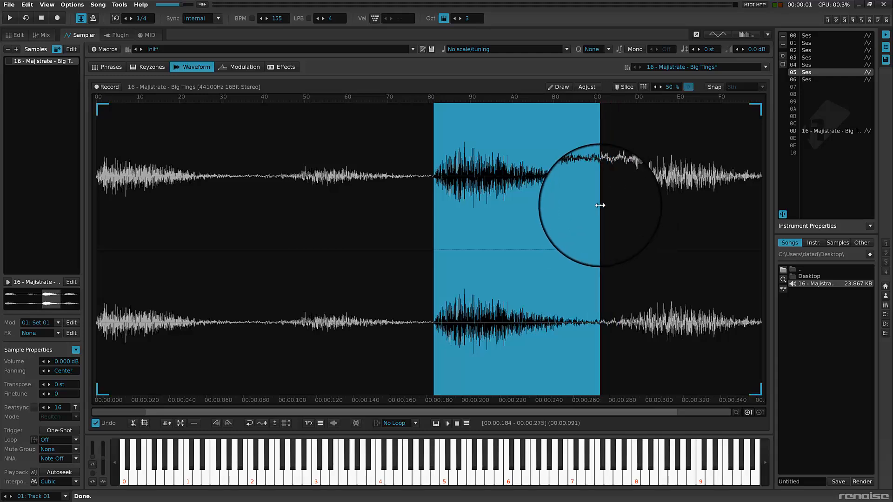
click(812, 79)
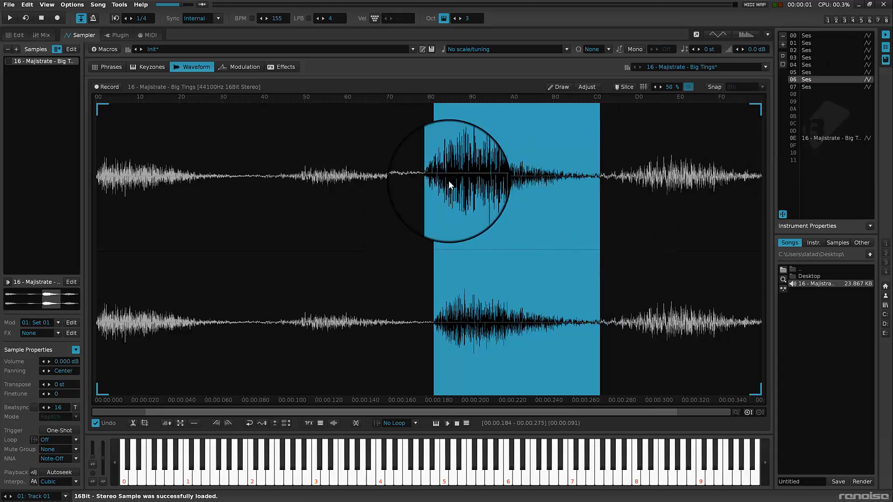
click(807, 72)
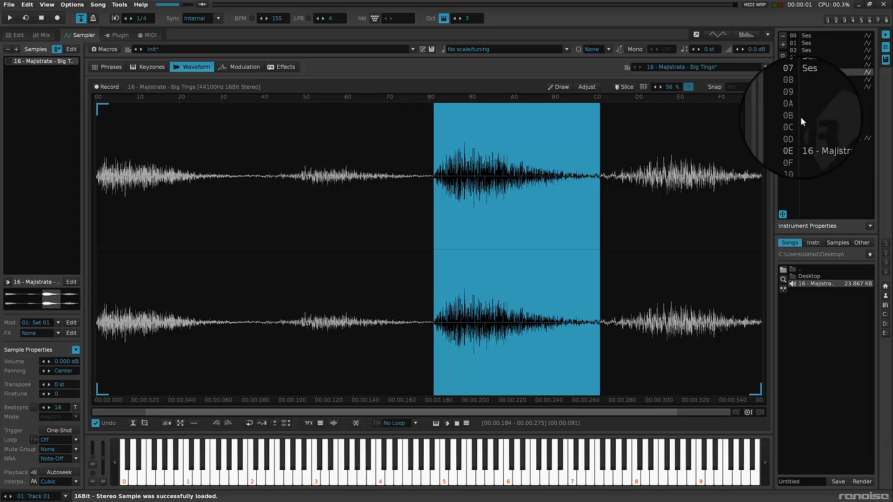
Trim instrument 06's sample to the fourth hit, from about 0.275 seconds to the end.
click(809, 79)
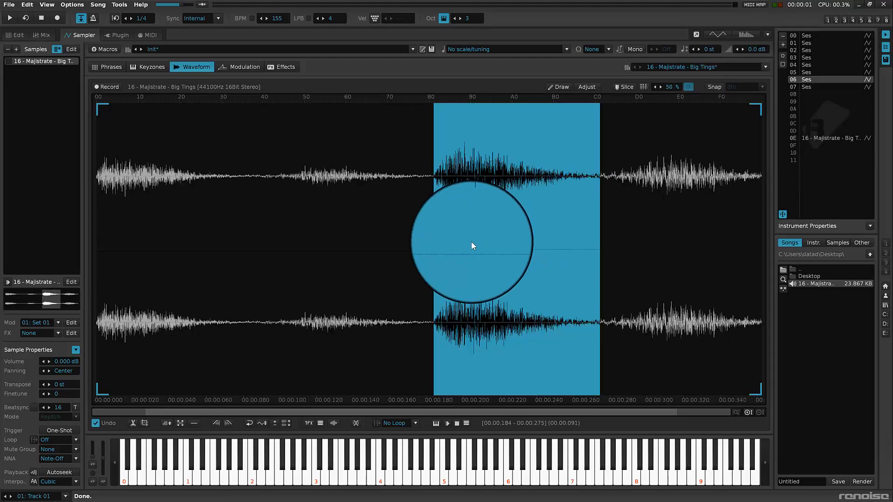
drag(432, 240, 877, 186)
key(ctrl+t)
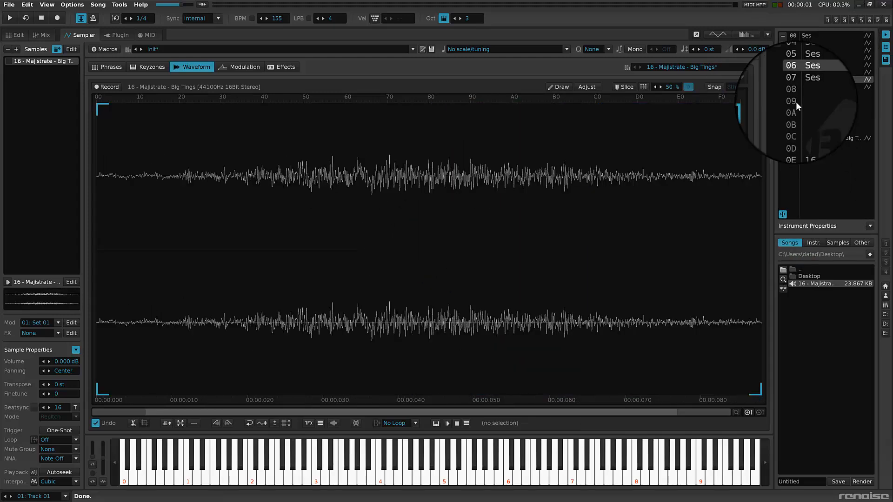
Audition the newly cut hits by playing instruments 03 to 07 in turn.
click(816, 59)
key(q)
click(817, 65)
key(q)
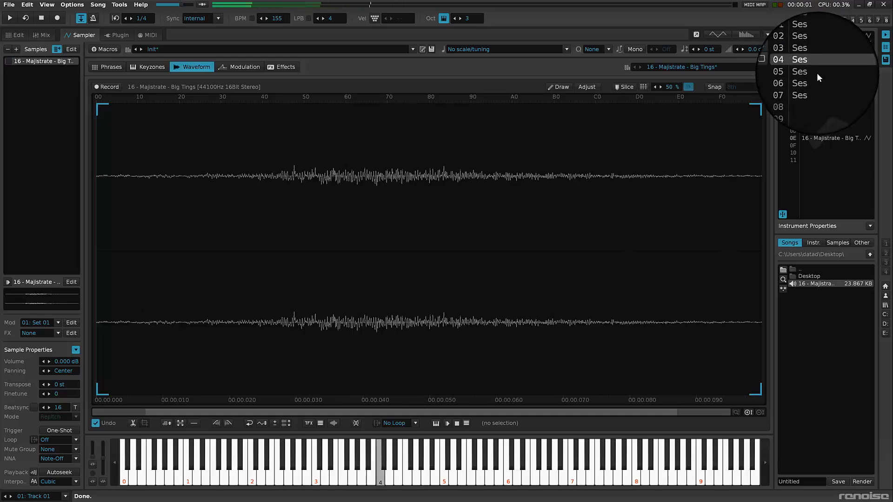
click(816, 72)
key(q)
click(813, 79)
click(817, 57)
click(819, 65)
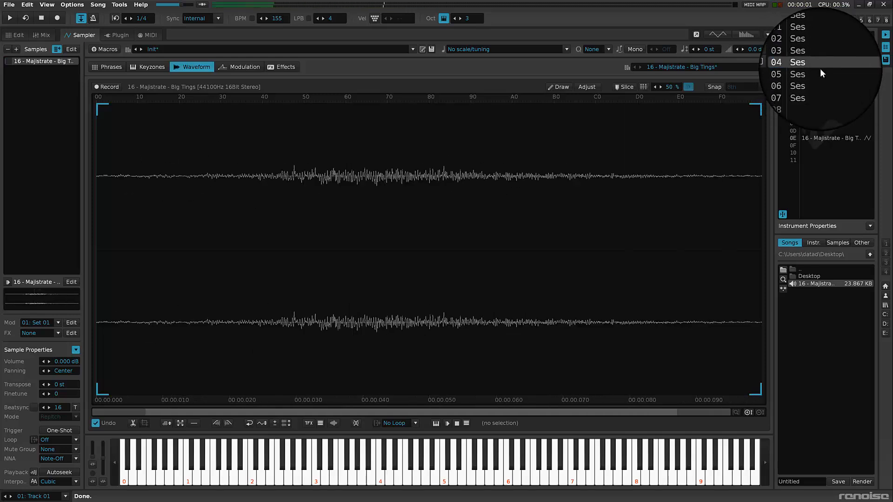
click(820, 72)
click(819, 88)
key(q)
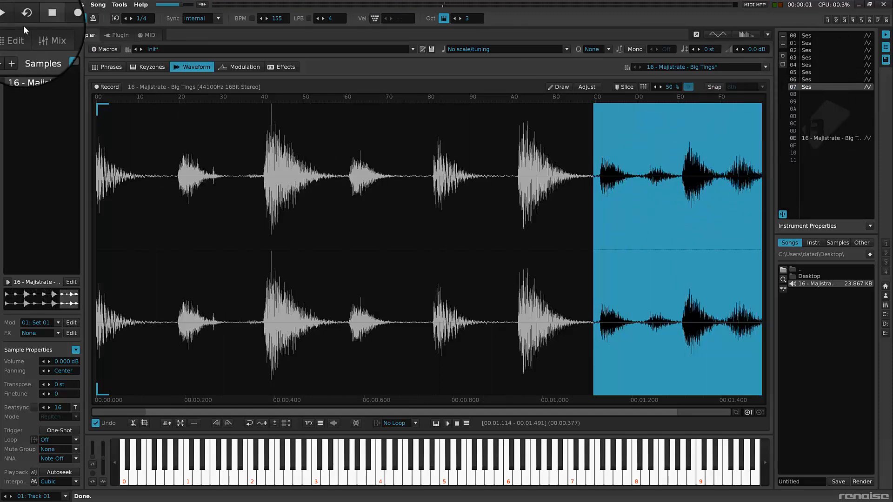
Return to the pattern editor and enter a C-4 note with instrument 04 on line 12 of Track 01.
click(13, 38)
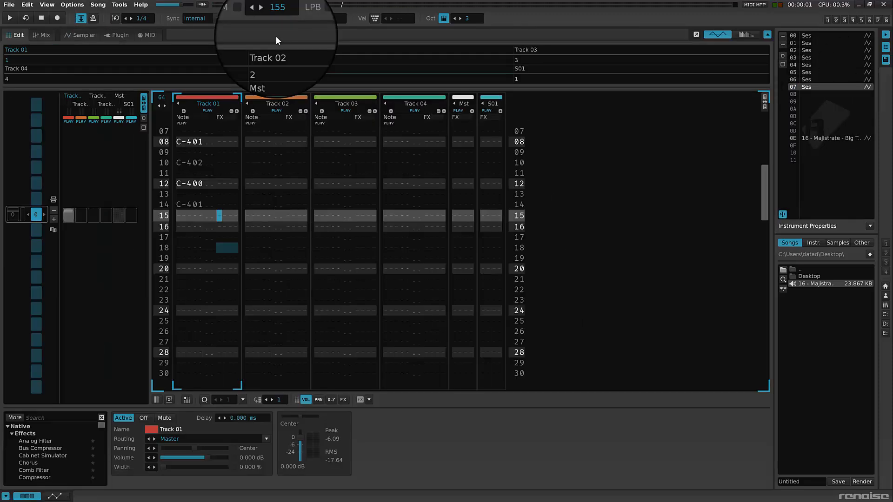
key(Left)
key(Left)
key(Up)
key(Left)
key(Up)
key(Up)
key(Left)
key(Up)
key(Down)
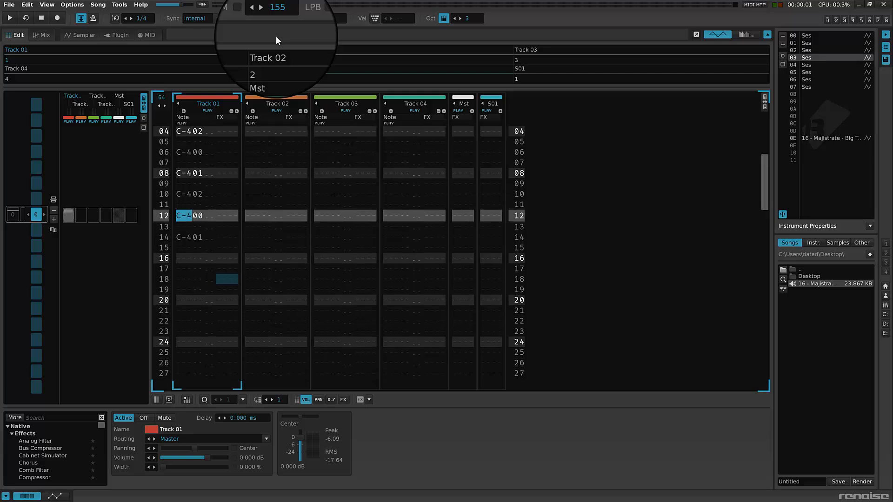
key(Escape)
key(q)
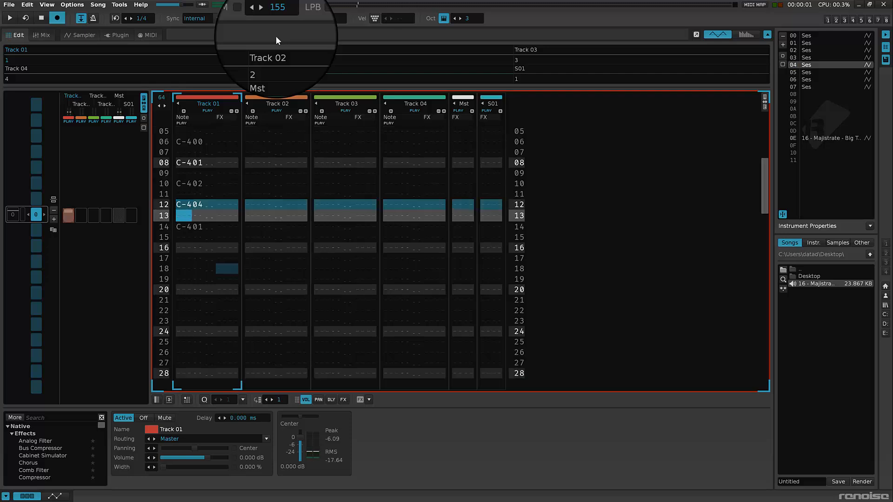
Enter C-4 notes with instruments 05, 06 and 07 on lines 13, 14 and 15 of Track 01.
key(alt+Down)
key(q)
key(Down)
key(Up)
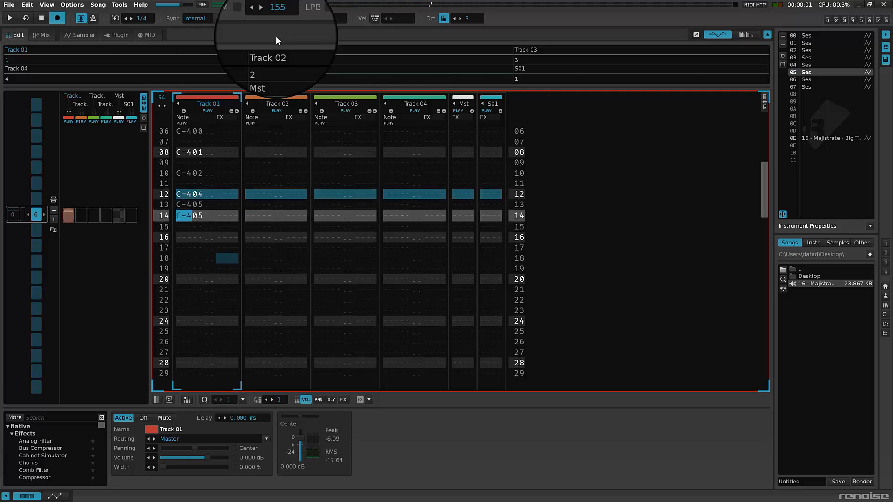
key(alt+Down)
key(q)
key(alt+Down)
key(q)
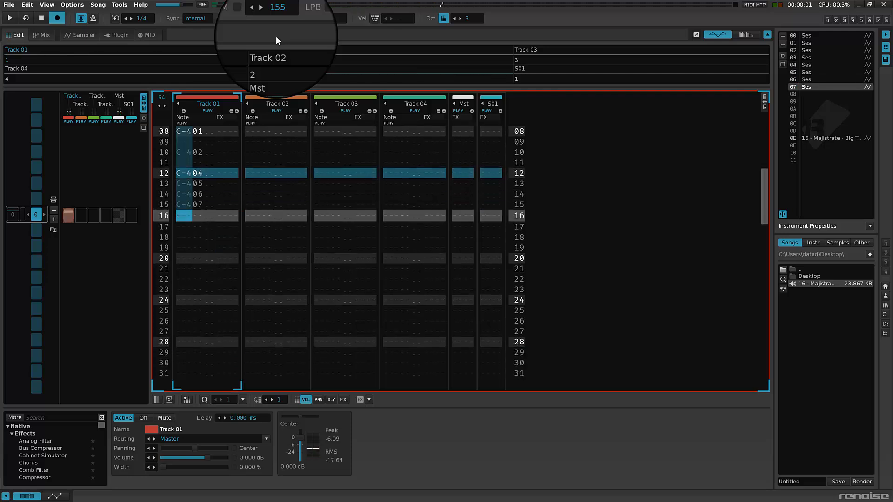
Play back the Track 01 sequence to check the new hits on lines 12 to 15.
key(Escape)
key(space)
key(space)
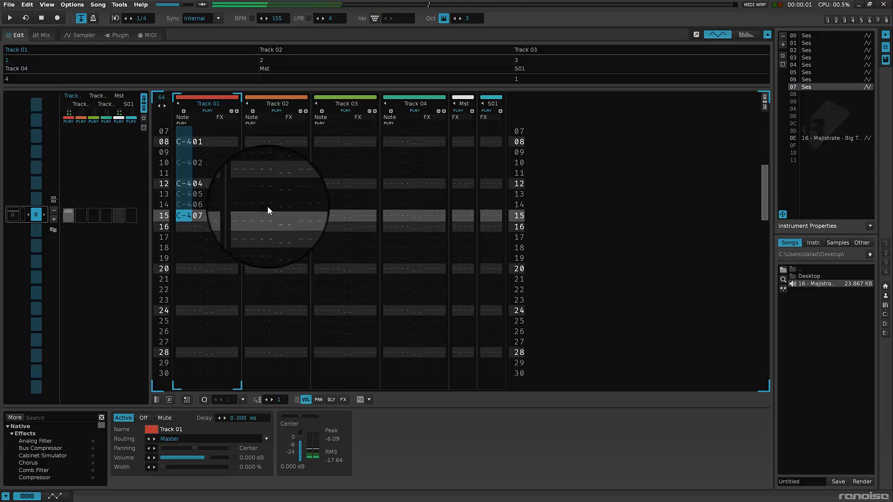
key(Escape)
key(space)
key(space)
key(Escape)
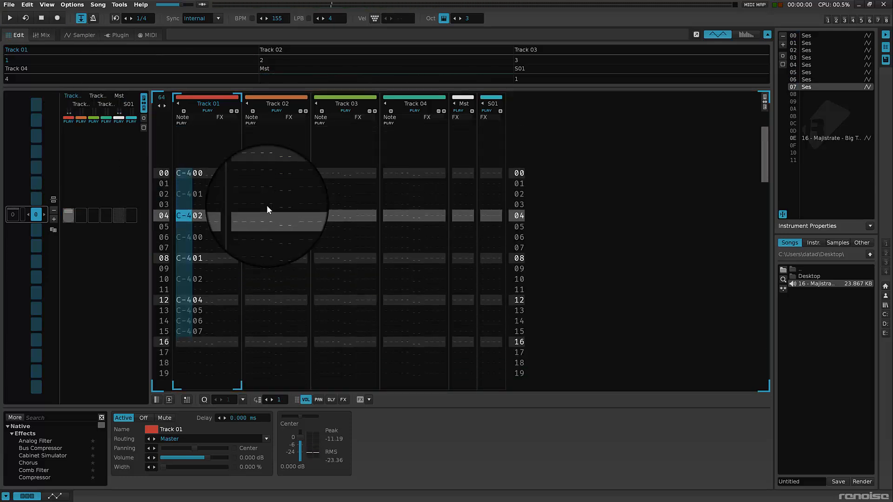
Shift the Track 01 notes from line 12 down one line and enter C-4 with instrument 03 on line 12.
key(Down)
key(Down)
key(Down)
key(Down)
key(Down)
key(Down)
key(Down)
key(Down)
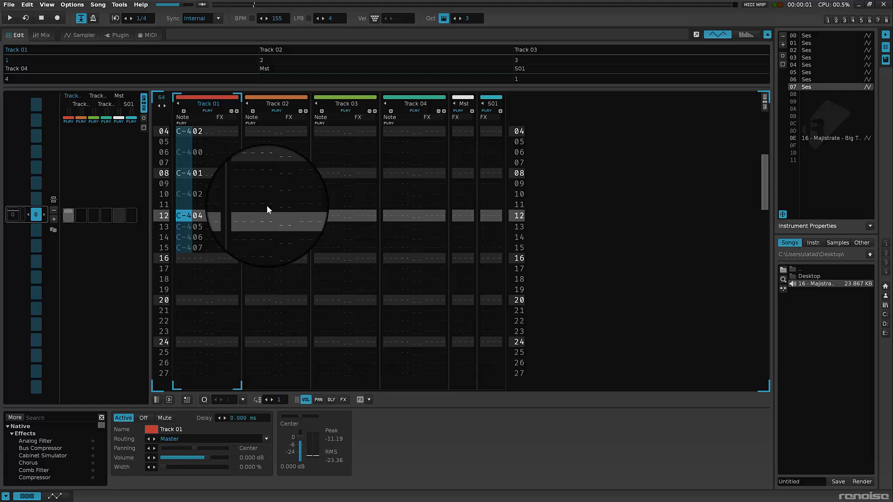
key(Escape)
key(Insert)
key(q)
key(Up)
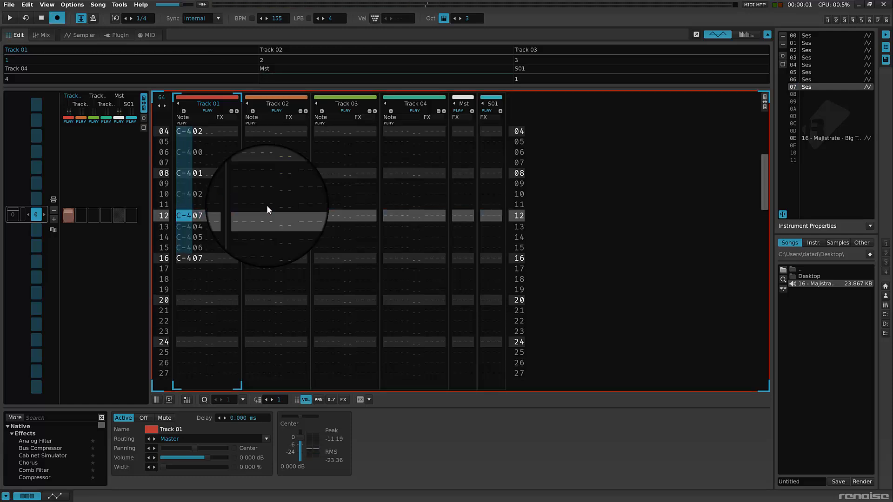
key(alt+Up)
key(q)
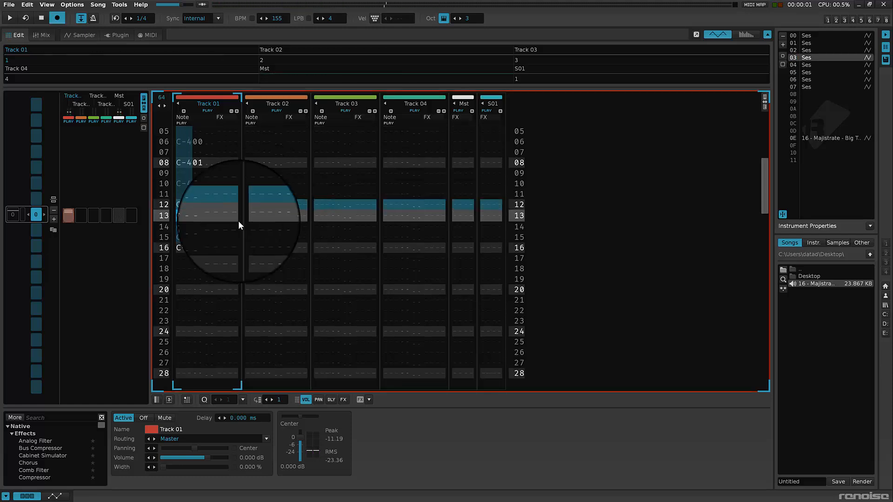
Clear the leftover note on line 16 of Track 01 and select lines 00 to 15.
click(197, 245)
key(Delete)
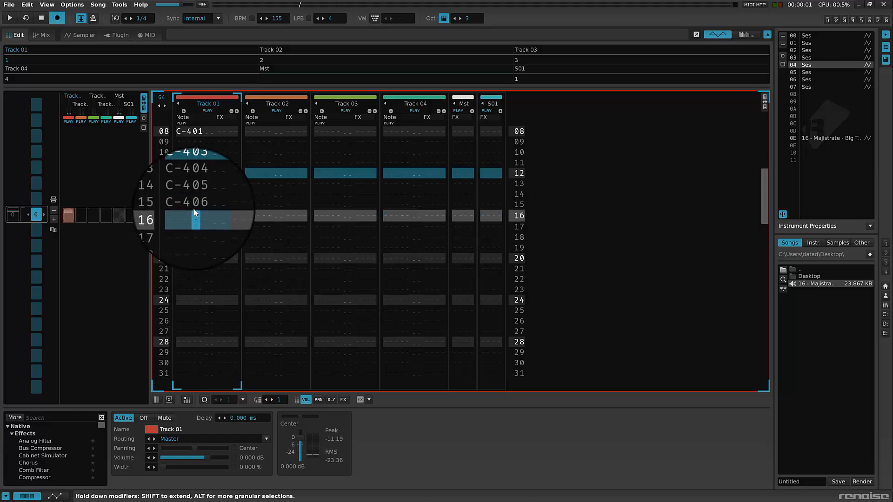
click(195, 206)
click(198, 254)
drag(195, 173, 191, 2)
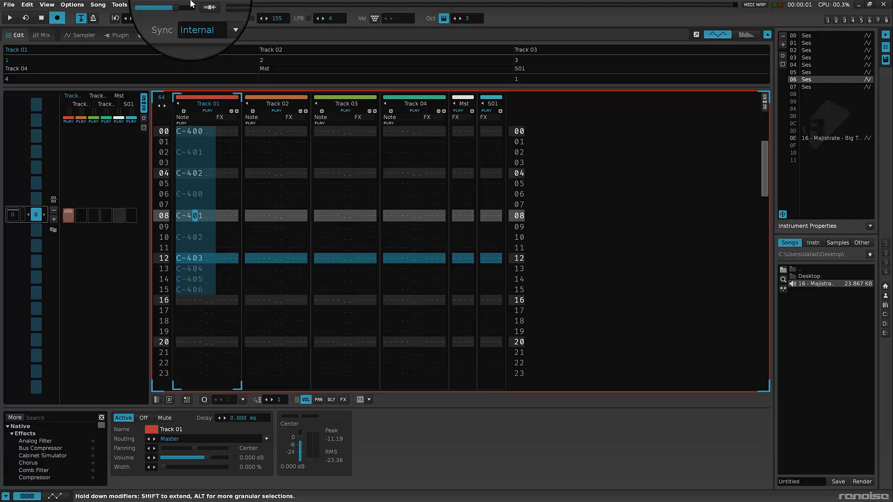
Copy the selected 16-line sequence and paste it at line 16 of Track 01.
key(Down)
key(Down)
key(Down)
key(Down)
key(Down)
key(Down)
key(Down)
key(Down)
key(Left)
key(ctrl+v)
Paste the copied 16-line sequence at line 32 of Track 01.
key(Down)
key(Down)
key(Down)
key(Down)
key(Down)
key(Down)
key(Down)
key(Down)
key(Down)
key(Down)
key(Down)
key(Down)
key(Down)
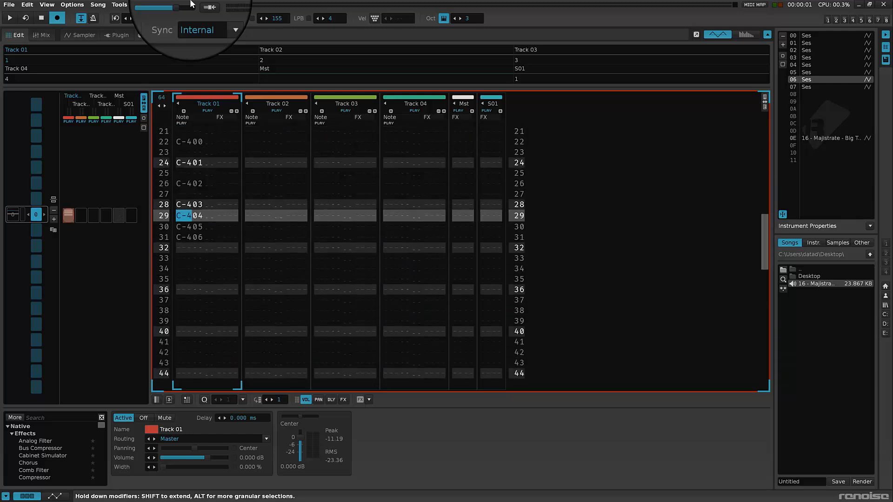
key(Down)
key(Down)
key(Down)
key(ctrl+v)
Paste the 16-line sequence again at line 48 of Track 01 to fill the rest of the pattern.
key(Down)
key(Down)
key(Down)
key(Down)
key(Down)
key(Down)
key(Down)
key(Down)
key(Down)
key(Down)
key(Down)
key(Down)
key(Down)
key(Down)
key(Down)
key(Down)
key(Down)
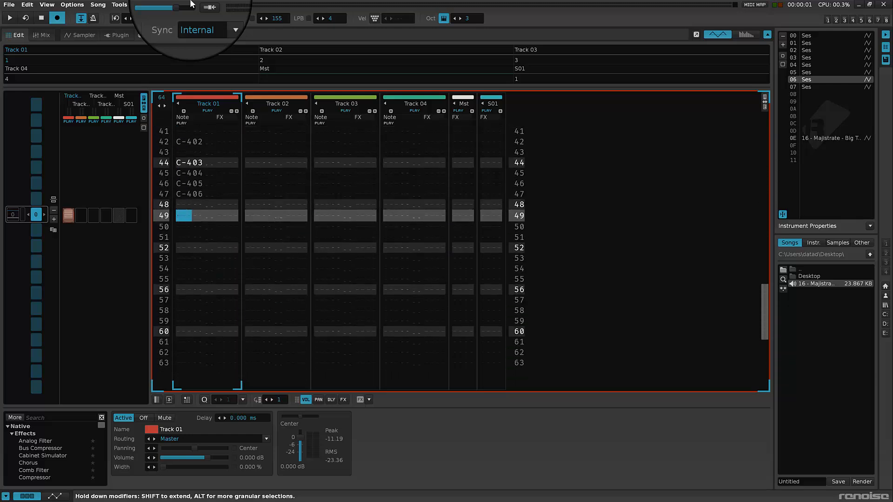
key(Up)
key(ctrl+v)
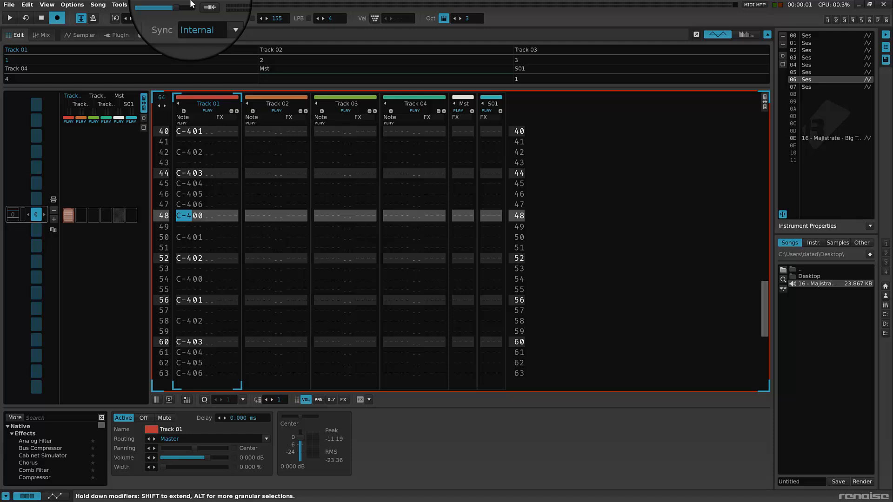
Go through the quarters of the pattern, then play it back from line 00 and stop.
key(F9)
key(F10)
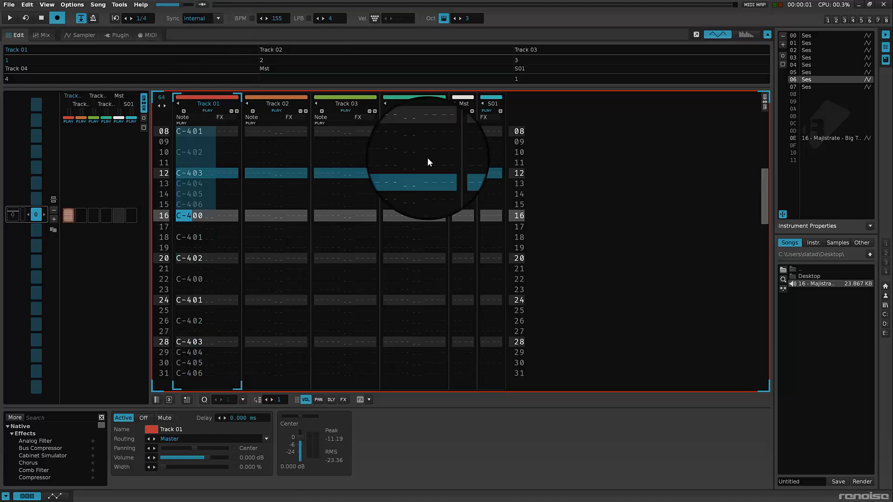
key(F11)
key(F12)
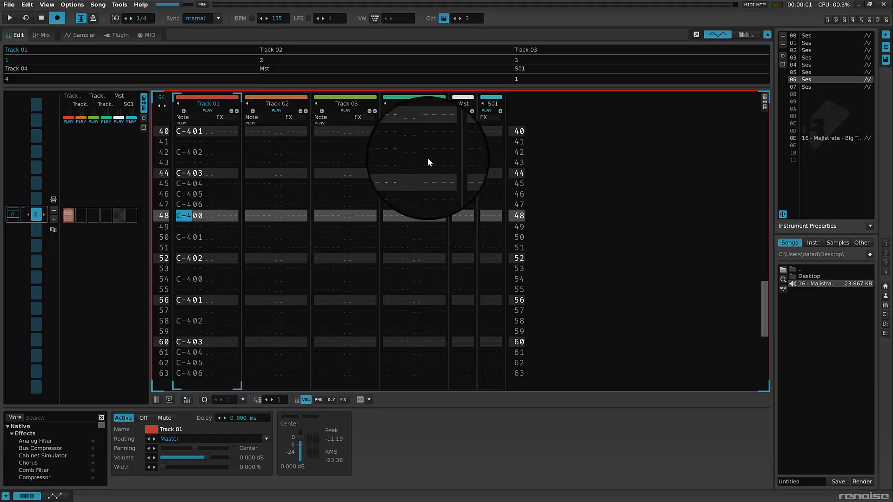
key(F11)
key(F10)
key(F9)
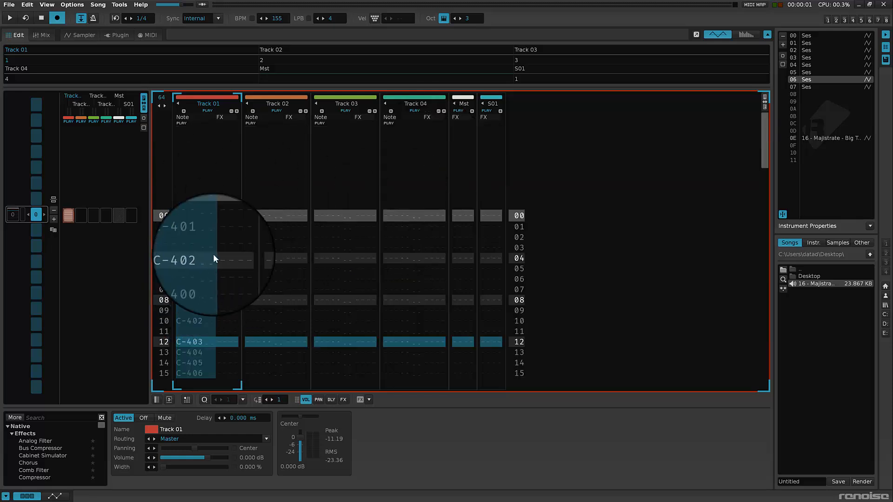
key(space)
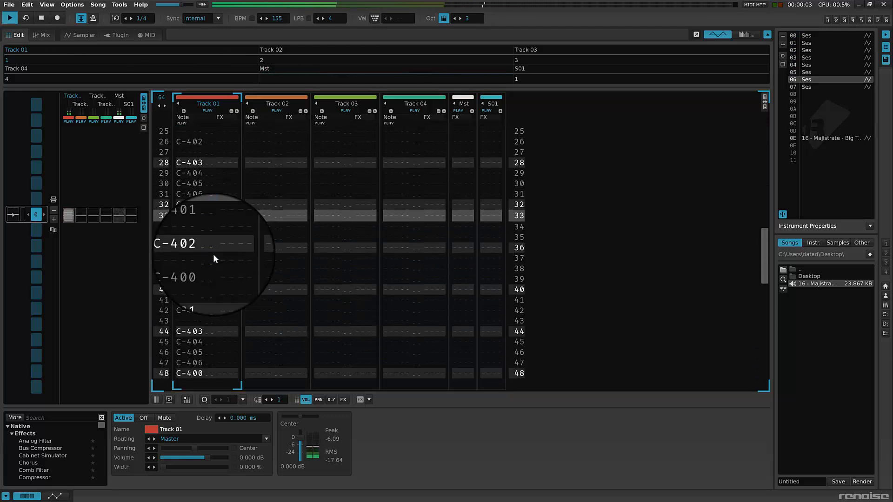
key(space)
Clear lines 45 to 63 of Track 01 and enter C-4 with instrument 01 on lines 46 and 50.
drag(217, 205, 198, 392)
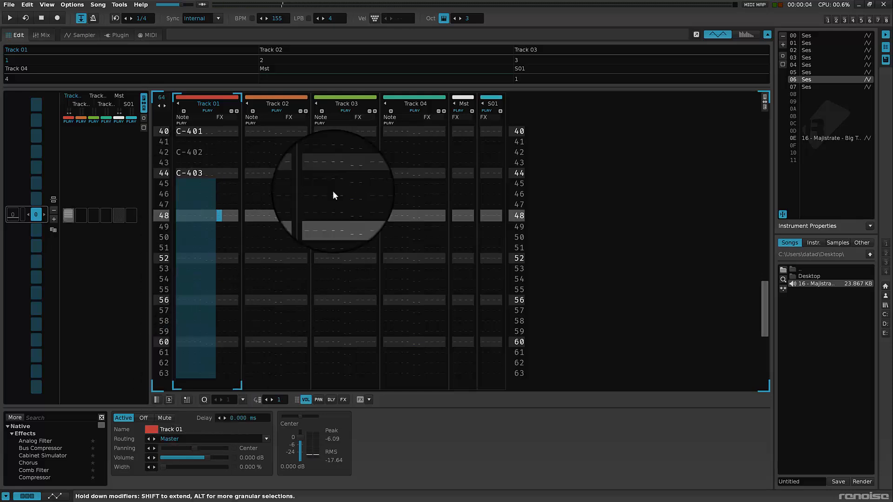
key(shift+Tab)
key(Up)
key(Up)
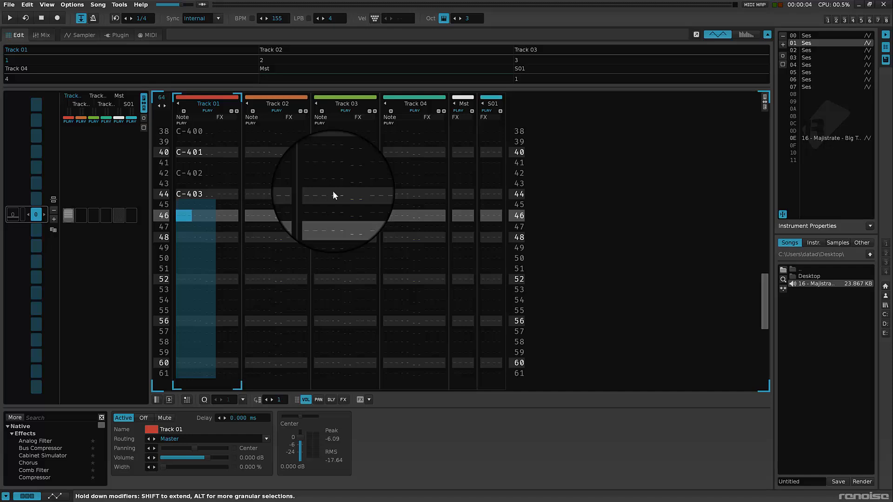
key(Escape)
key(q)
key(Down)
key(Down)
key(Down)
key(q)
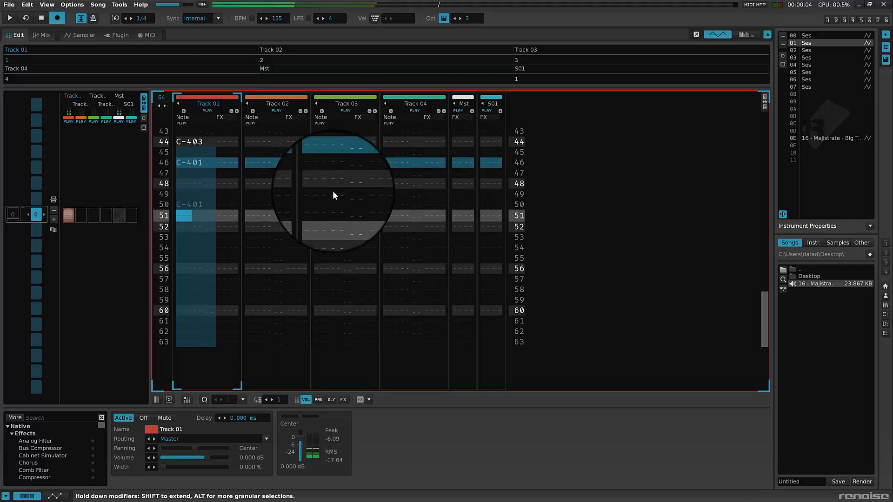
Enter C-4 with instrument 04 on line 47 of Track 01.
key(Up)
key(Up)
key(Up)
key(Up)
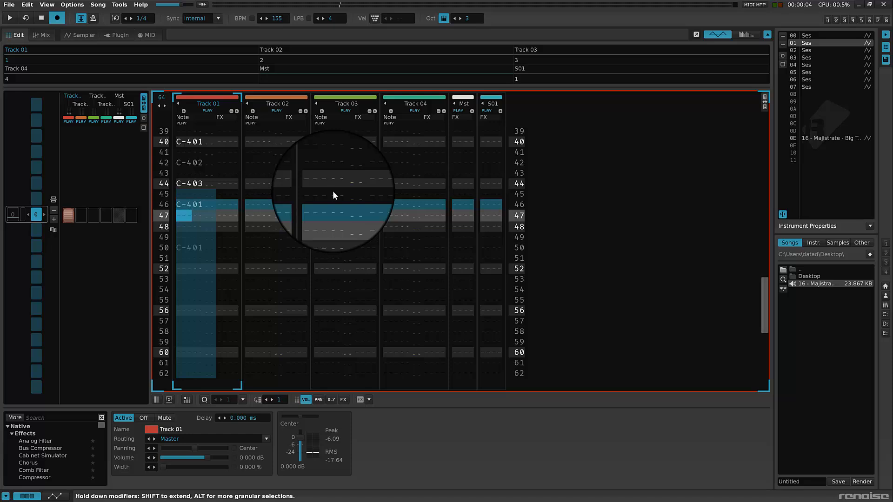
key(alt+Down)
key(alt+Down)
key(alt+Down)
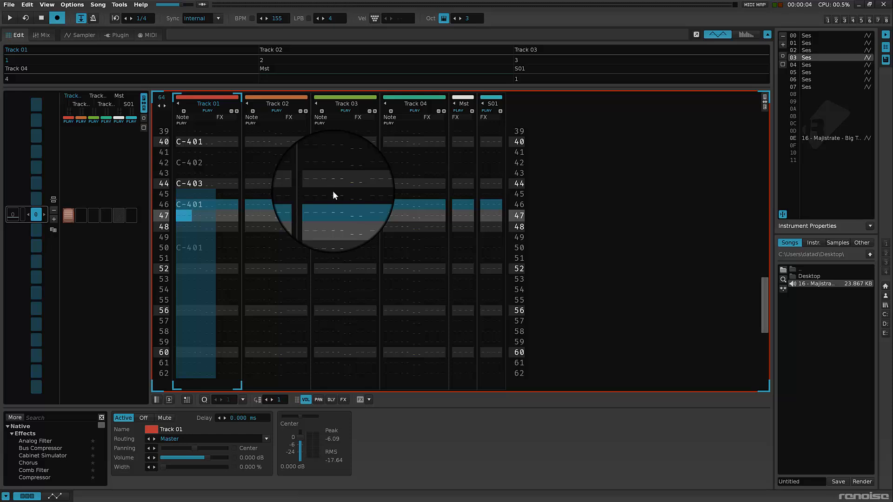
key(alt+Down)
key(q)
key(Escape)
Enter C-4 with instrument 06 on line 49 and C-4 with instrument 02 on line 48 of Track 01.
key(Down)
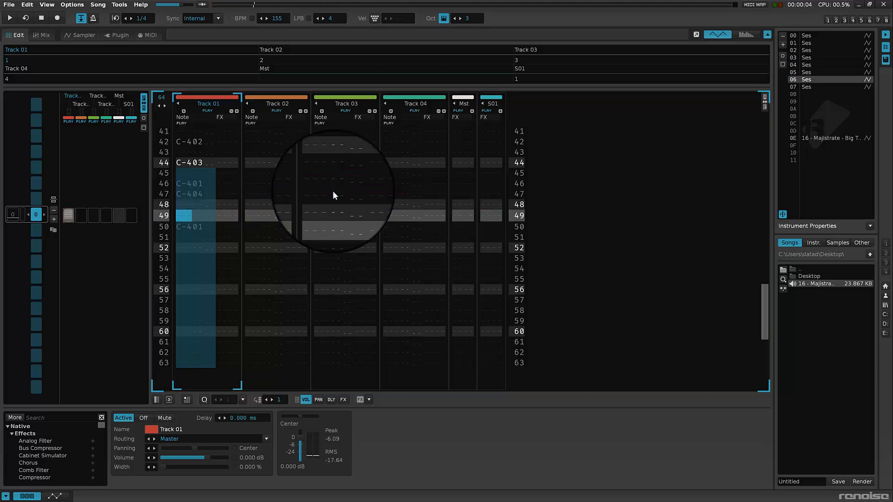
key(Escape)
key(q)
key(Up)
key(Up)
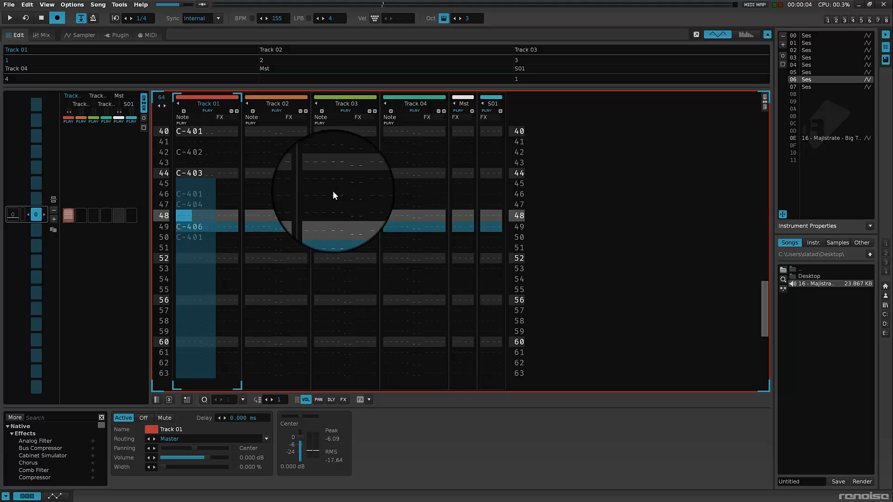
key(q)
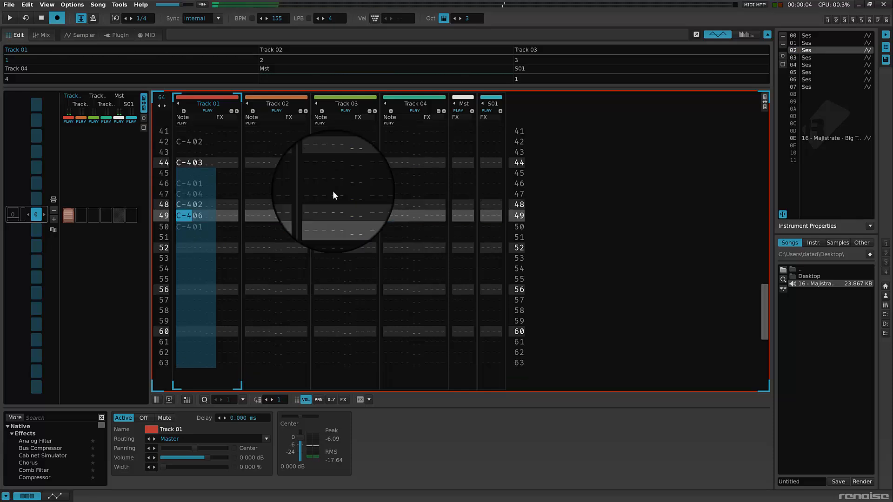
Play back the pattern to check the new hits on lines 46 to 50.
click(294, 241)
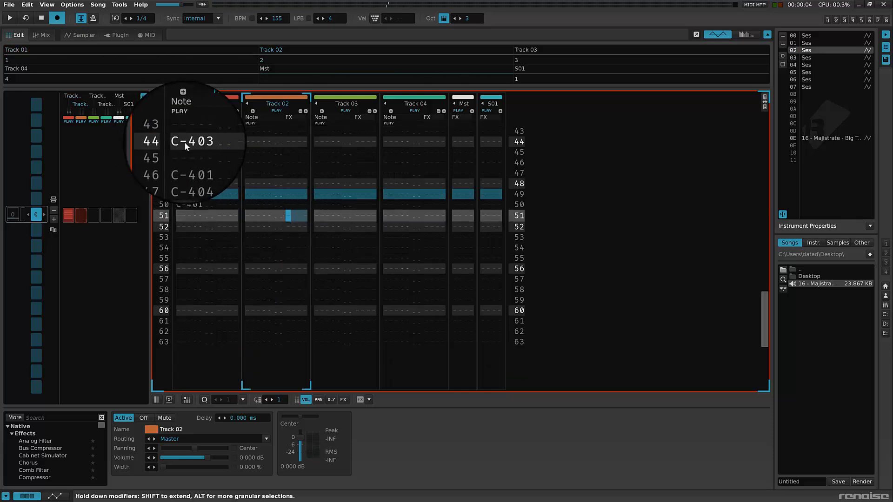
key(space)
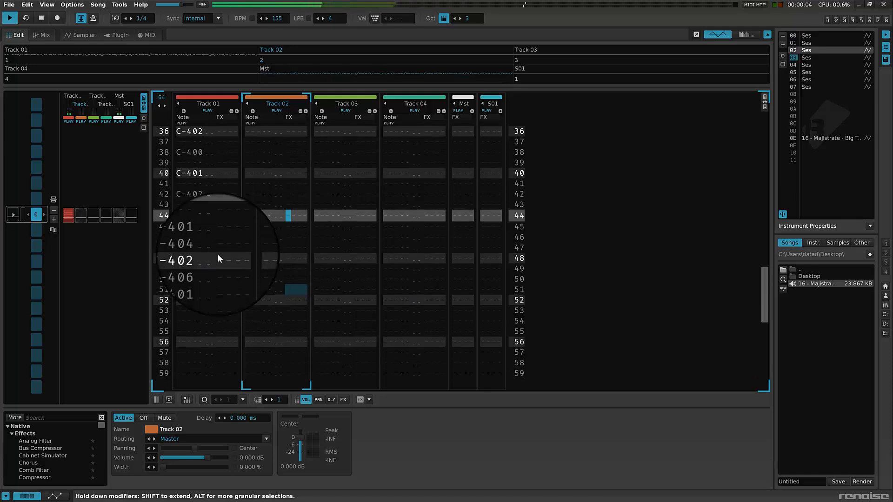
key(space)
scroll(233, 245, up, 4)
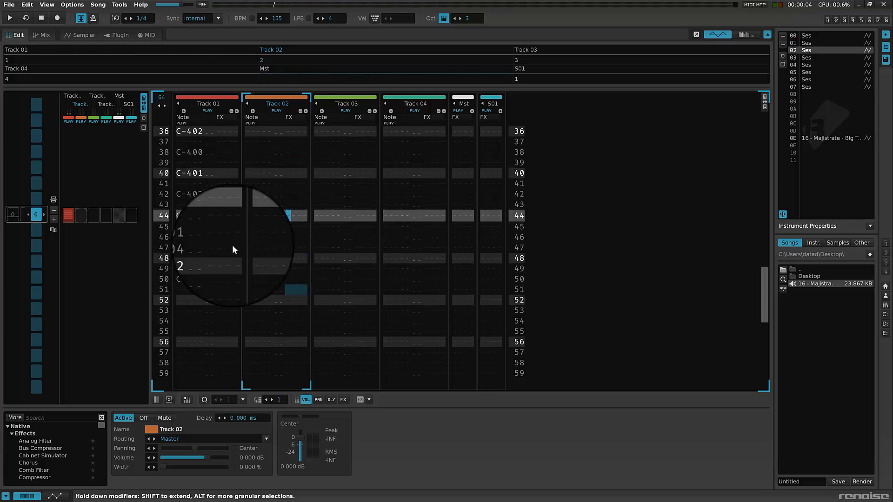
Replace the note on line 44 of Track 01 with C-4 on instrument 02.
key(shift+Tab)
key(shift+Tab)
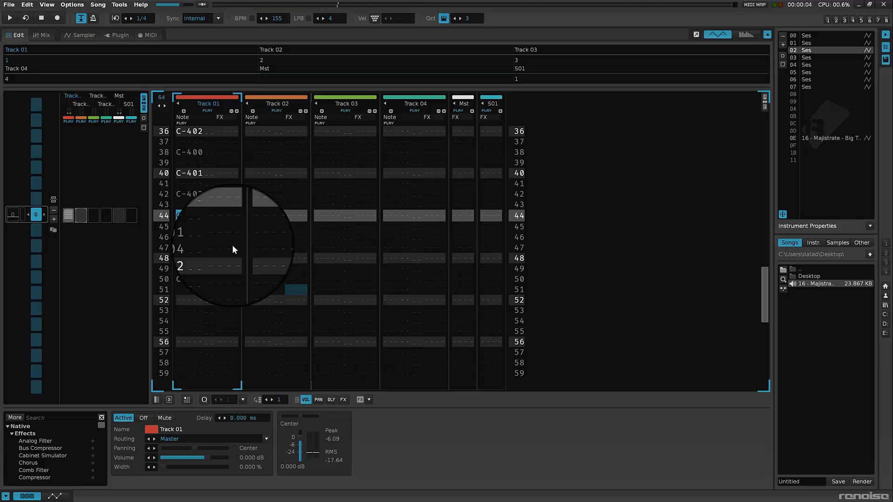
key(q)
key(Escape)
key(q)
key(Down)
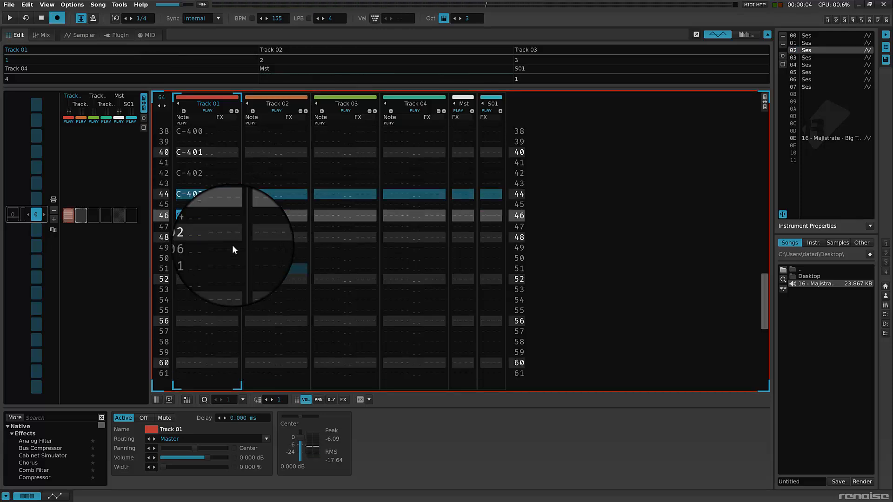
Copy the hits on lines 46 to 50 of Track 01 and paste them at line 52.
key(Down)
key(Down)
key(Down)
key(Down)
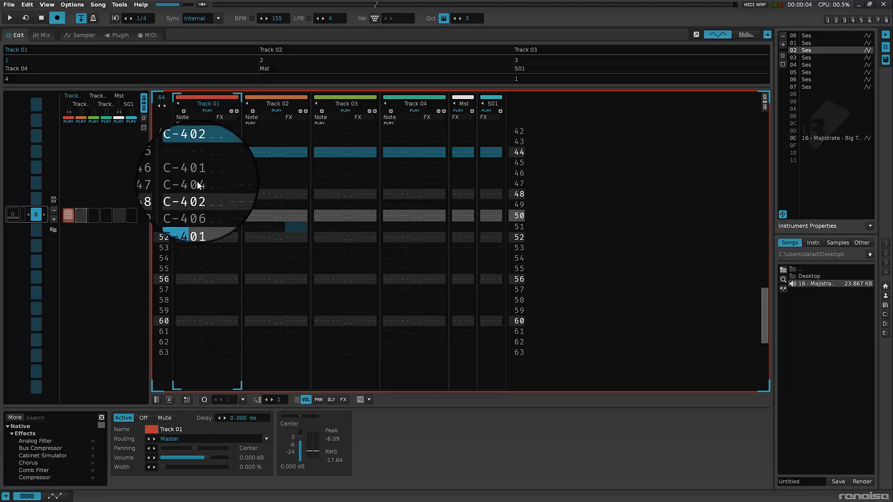
drag(199, 186, 200, 223)
key(ctrl+c)
key(Down)
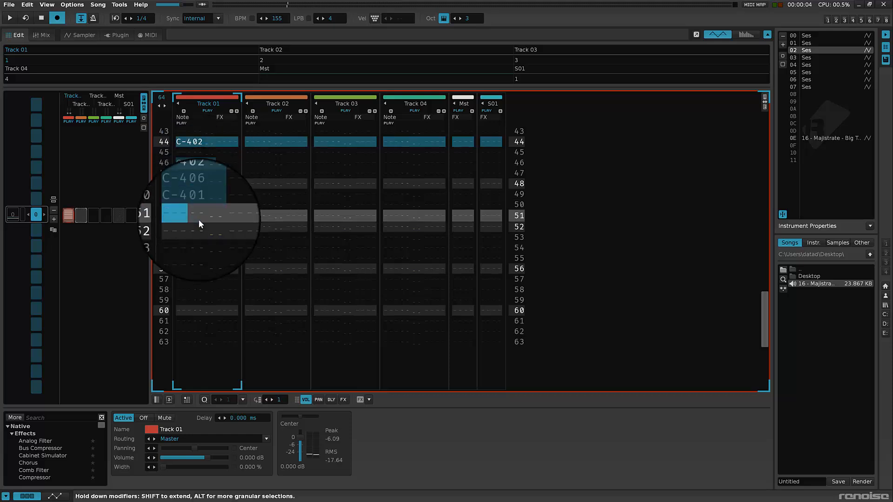
key(Down)
key(ctrl+v)
key(Down)
key(Down)
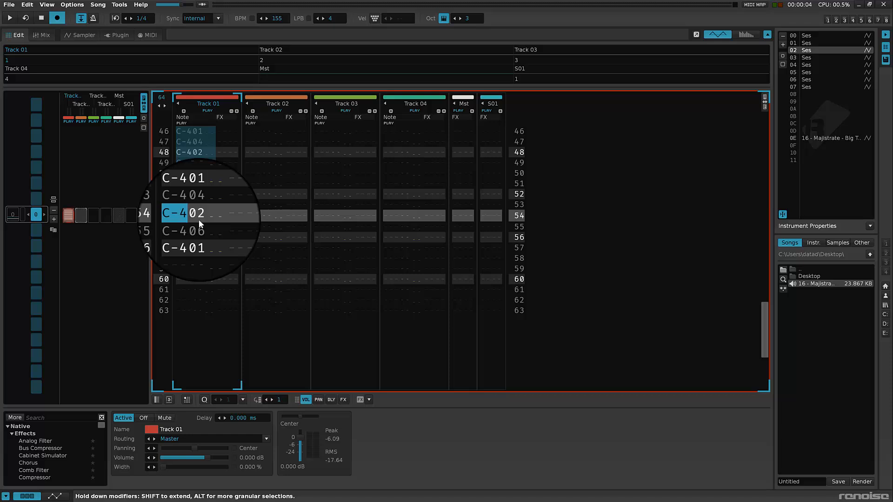
Enter C-4 with instrument 02 on lines 56, 57, 58 and 60 of Track 01 and play back the result.
key(Down)
key(Down)
key(Down)
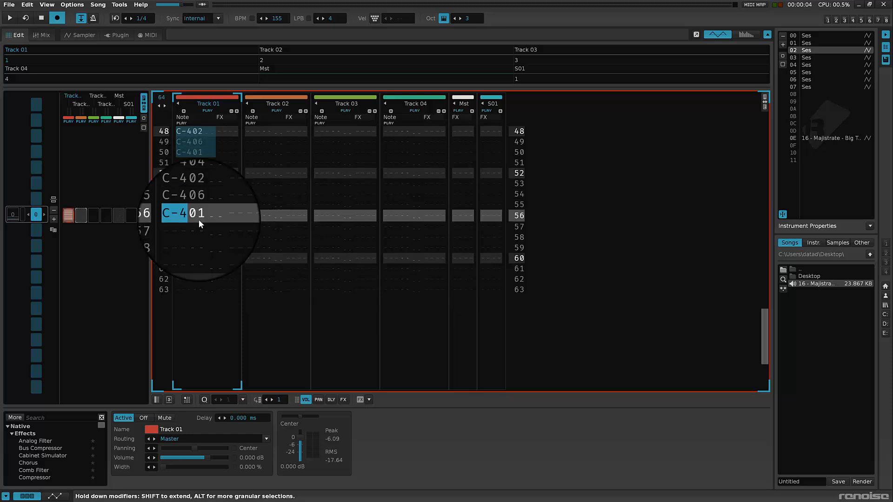
key(space)
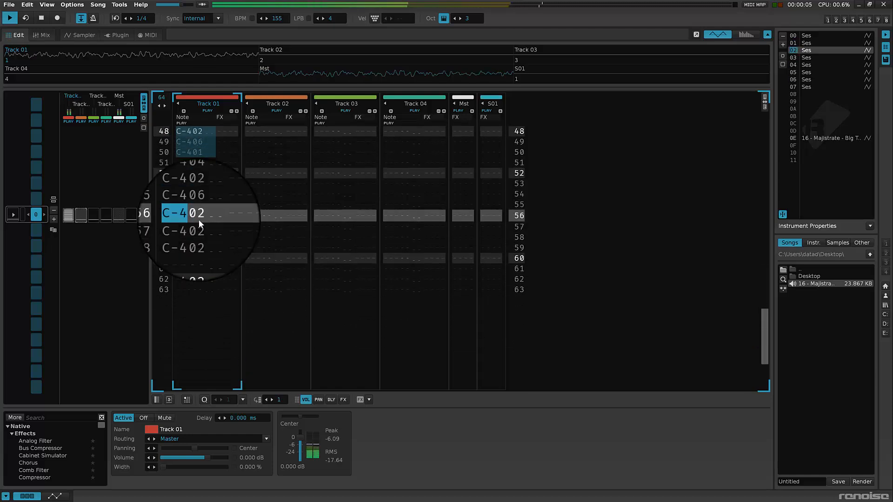
key(space)
Replace the note on line 50 of Track 01 with C-4 on instrument 00.
key(Up)
key(Up)
key(Up)
key(Up)
key(Up)
key(Up)
key(Up)
key(Up)
key(Up)
key(Up)
key(Up)
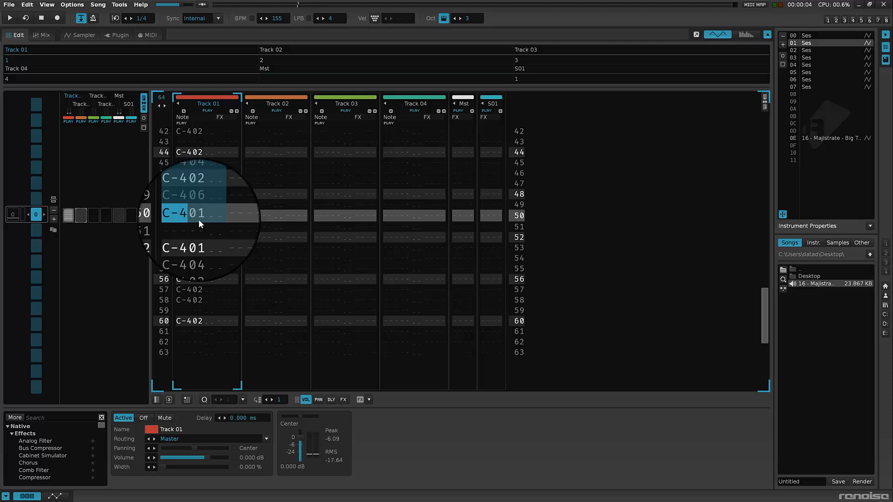
key(Down)
key(Down)
key(Up)
key(Up)
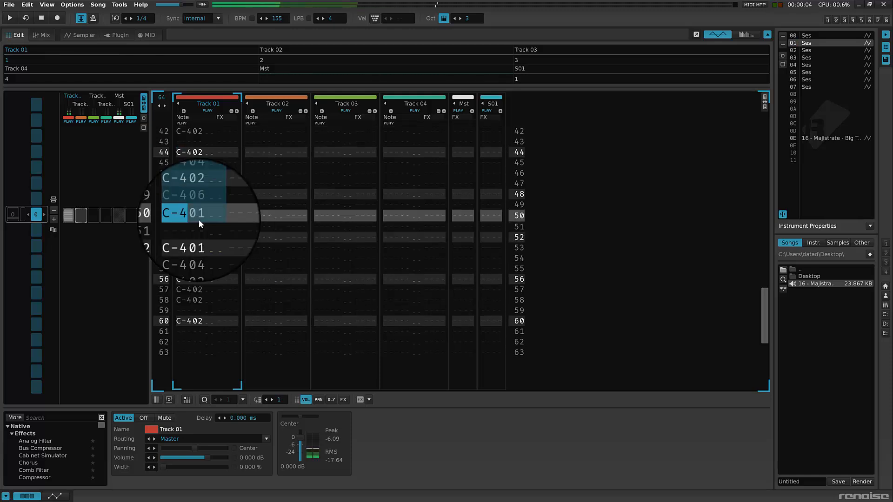
key(alt+Up)
key(q)
key(Escape)
key(q)
Add the 0M note volume command in the effect column of lines 56, 57 and 58 of Track 01.
key(Down)
key(Down)
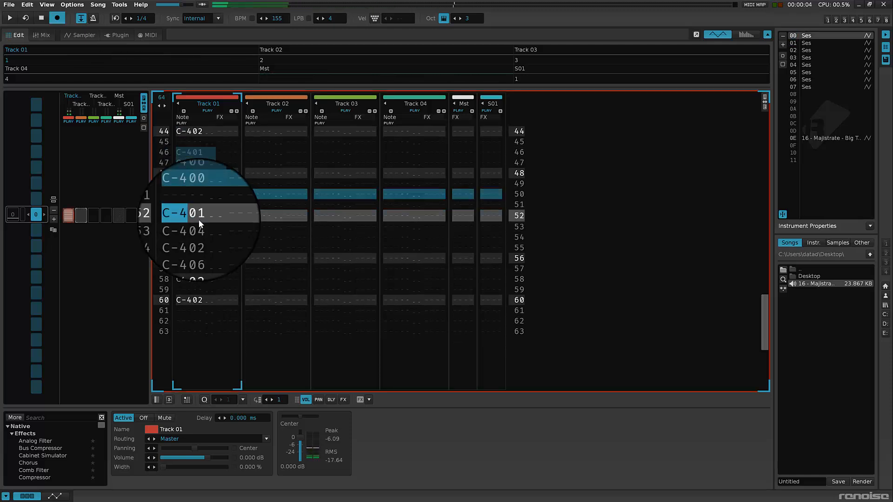
key(Up)
key(Down)
key(Down)
key(Down)
key(Down)
key(Down)
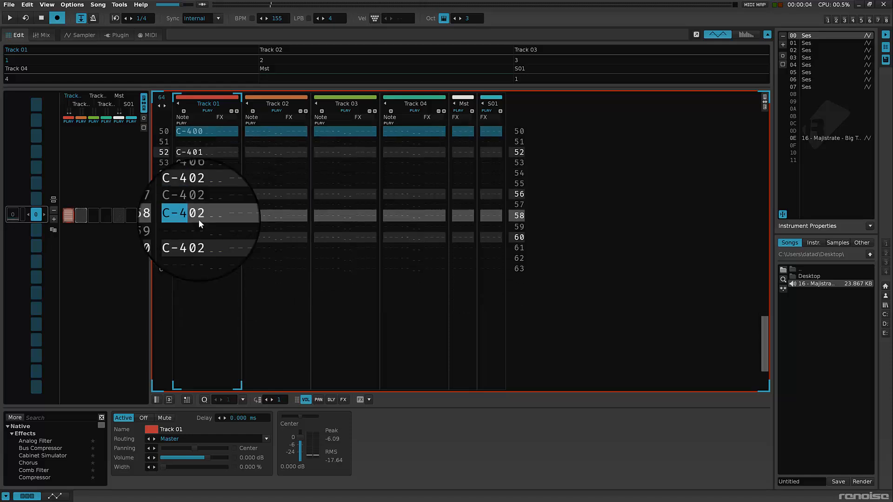
key(Up)
key(Down)
key(Down)
key(Down)
key(Up)
key(Up)
key(Up)
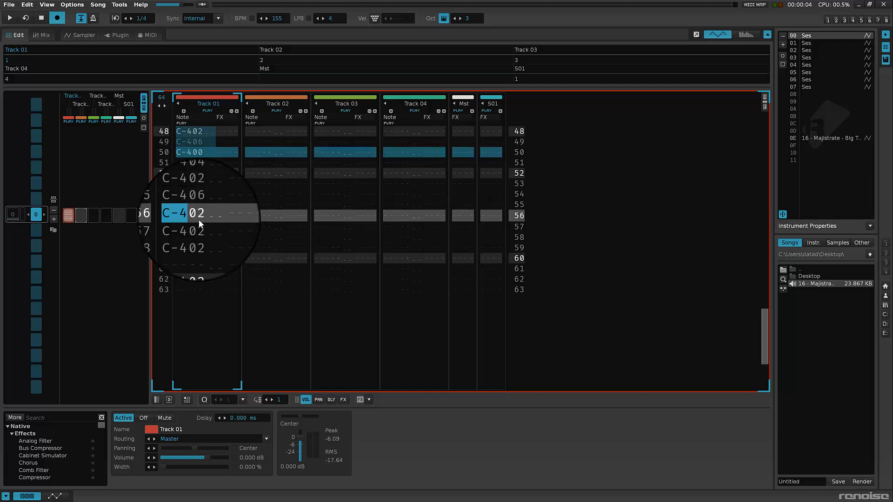
key(Right)
key(Right)
key(Right)
key(Right)
key(Right)
key(Right)
key(Right)
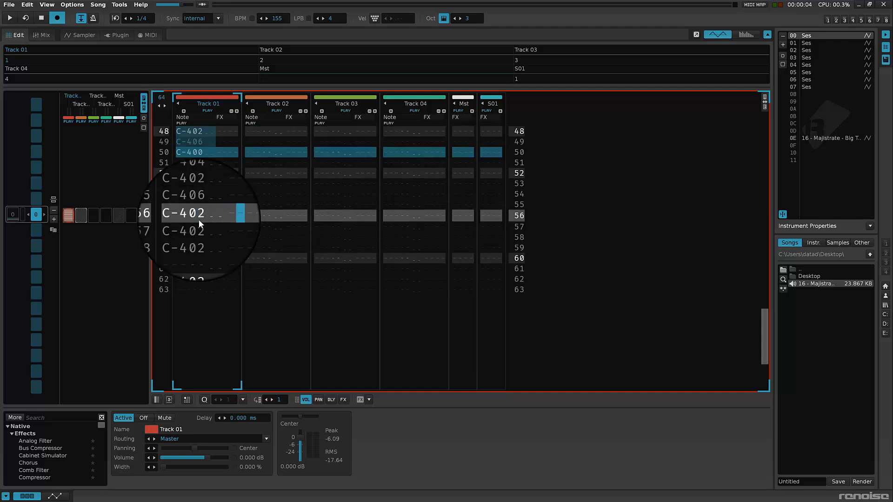
key(m)
key(m)
key(m)
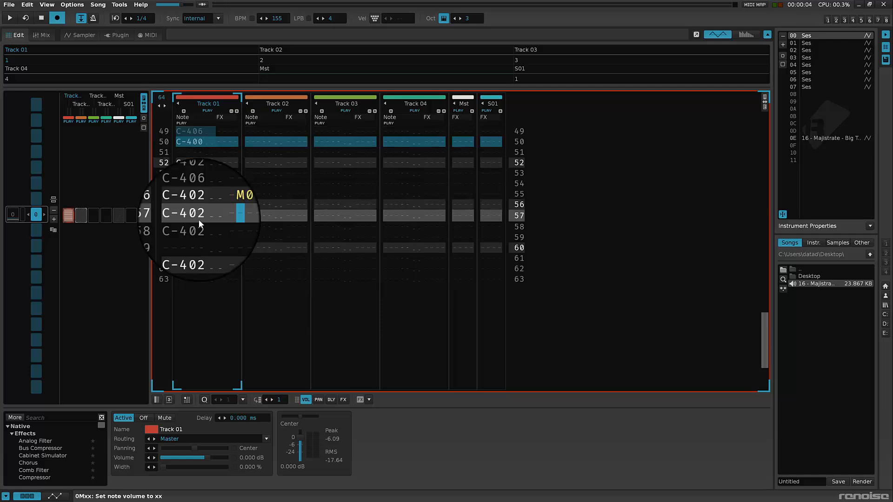
Set the note volume effect to M20 on line 57 and M30 on line 58 of Track 01.
key(Up)
key(Up)
key(Up)
key(Right)
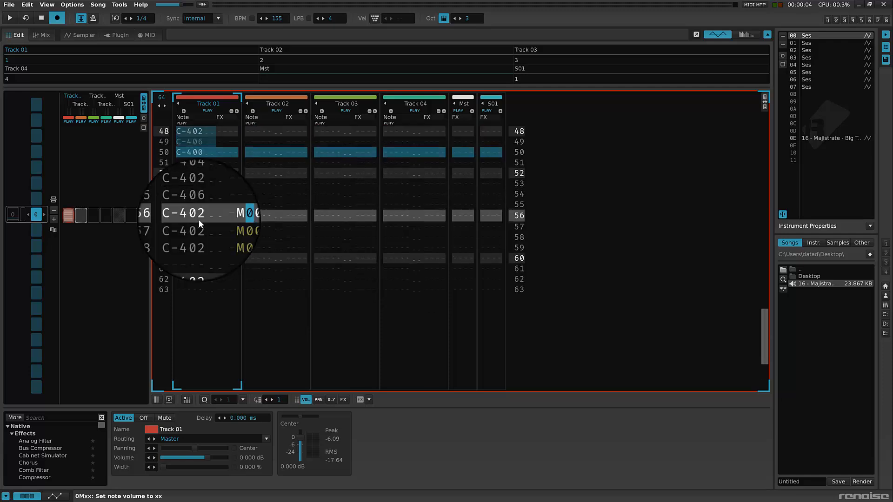
key(Up)
key(Down)
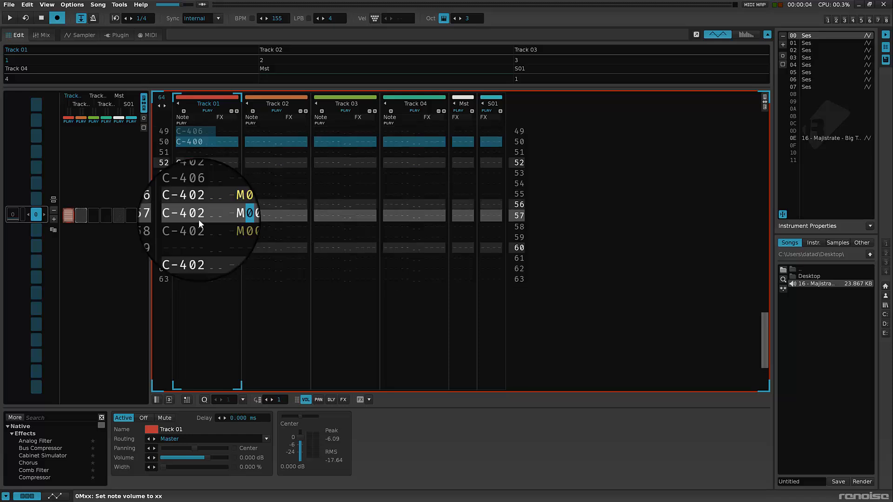
key(Up)
key(Down)
text(23)
key(Left)
key(Left)
key(Down)
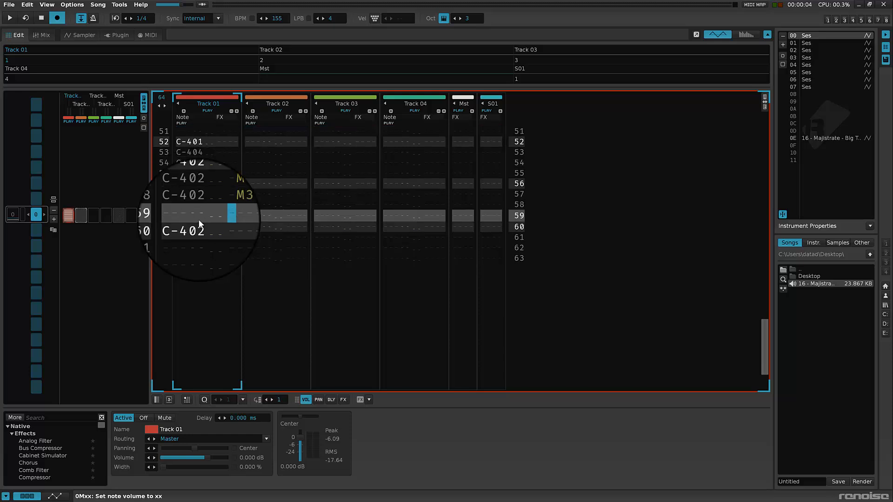
Copy the C-4 instrument 02 note from line 58 to line 59 of Track 01 and set its volume effect to M40.
key(Left)
key(Left)
key(Left)
key(Left)
click(189, 208)
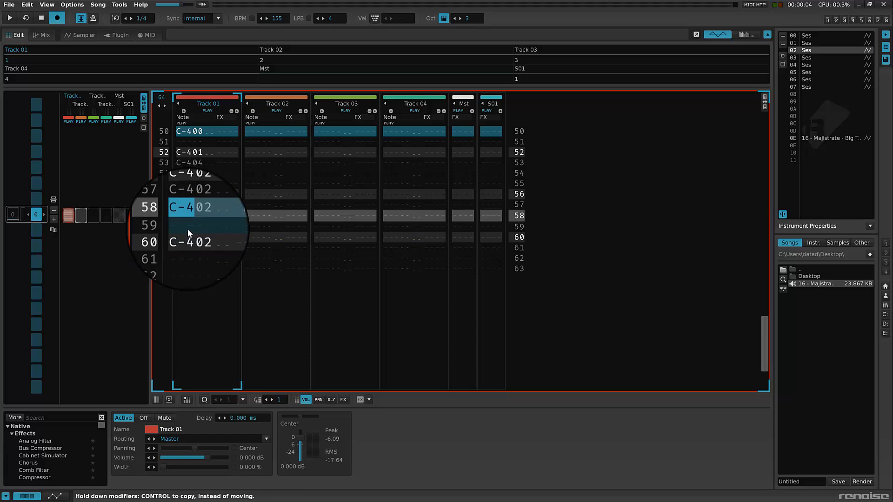
key(Down)
key(Right)
key(Right)
key(Right)
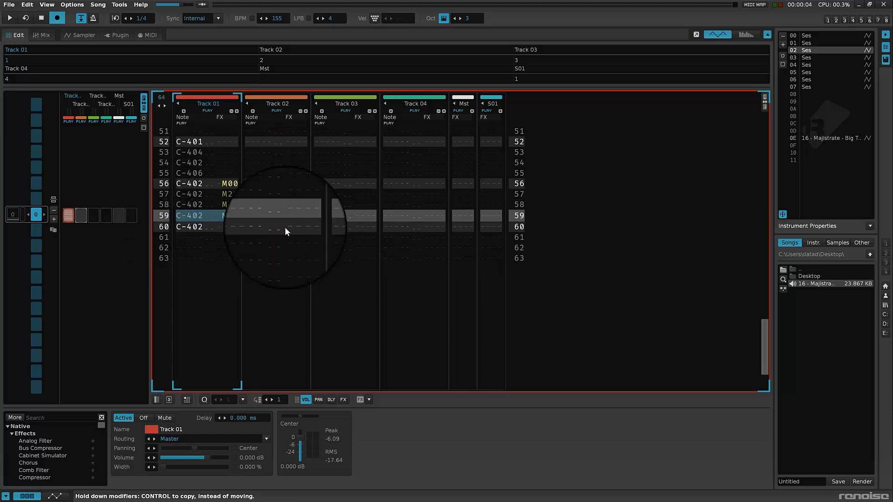
key(Down)
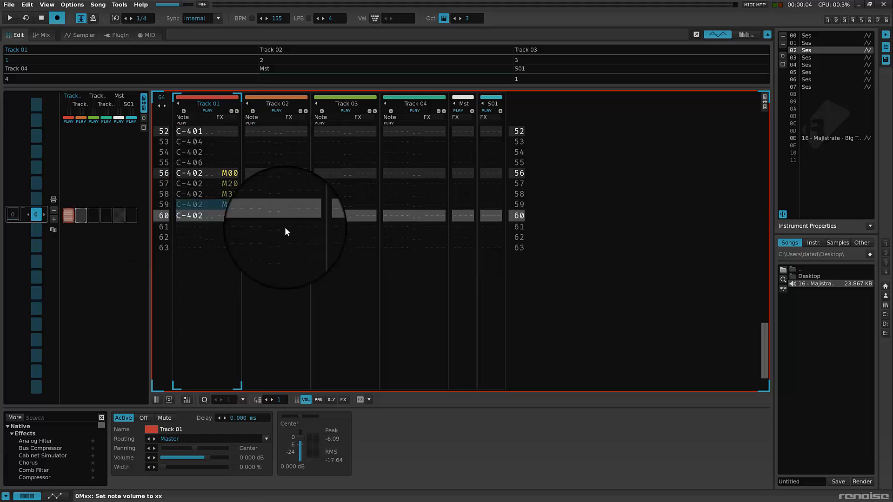
Play back the end of the pattern and audition the note on line 55 of Track 01.
key(Escape)
key(space)
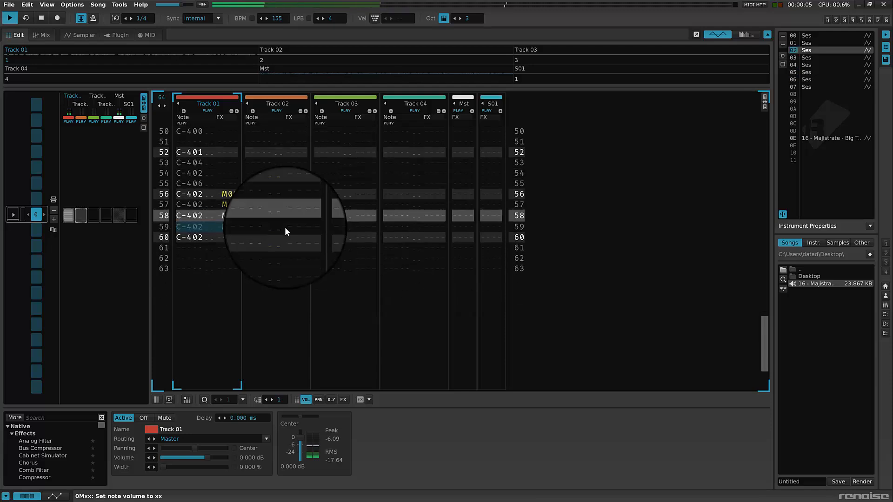
key(space)
key(Up)
key(Up)
key(Up)
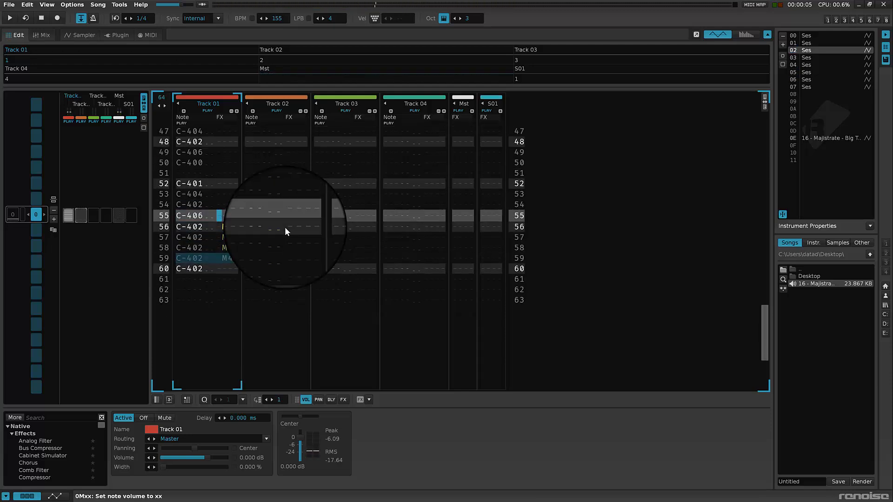
key(Left)
key(Left)
key(Left)
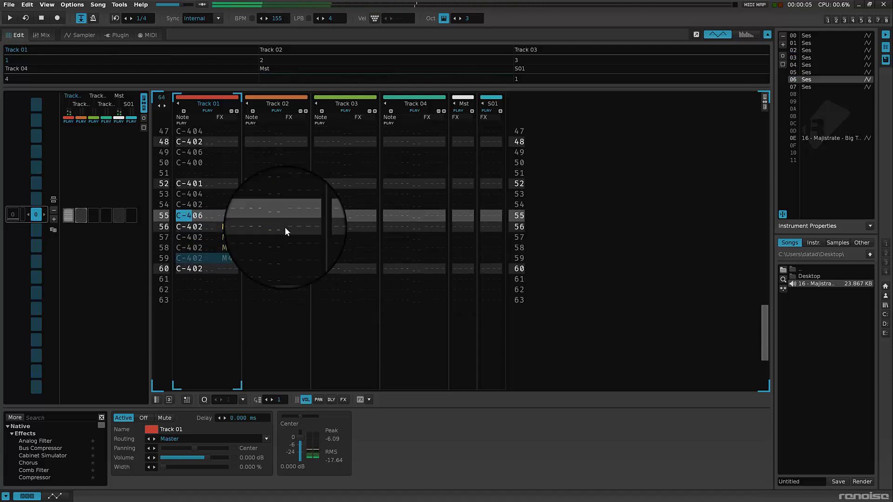
Set the note volume effect on line 56 of Track 01 to M10 and play back the pattern.
key(Down)
key(Right)
key(Right)
key(Right)
key(Right)
key(Right)
key(Right)
key(Right)
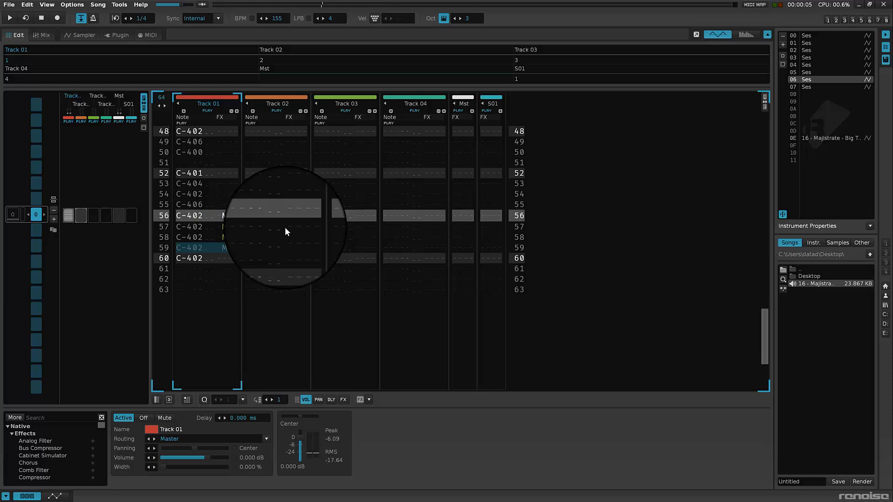
key(Escape)
key(space)
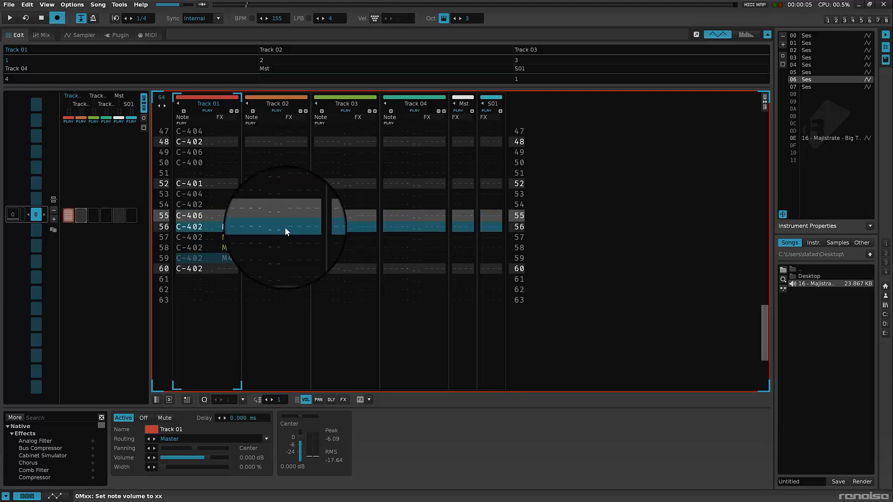
key(space)
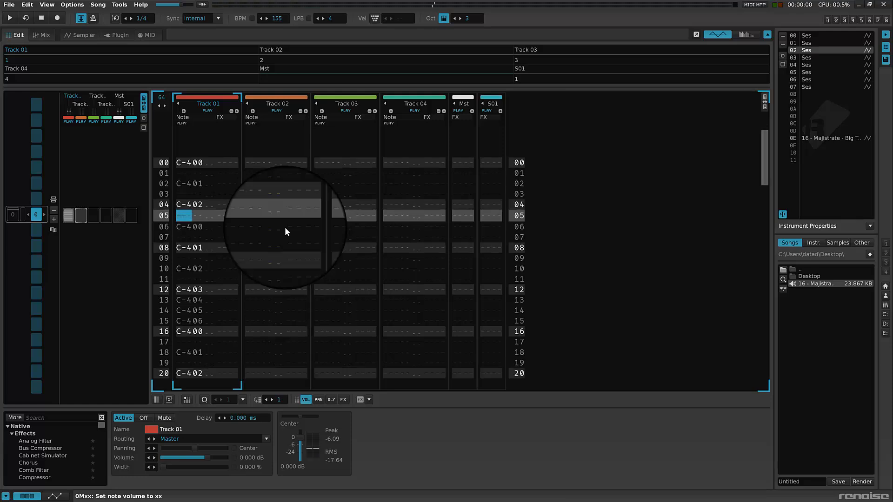
Audition instrument 04 and enter it as C-4 on line 07 of Track 01.
key(alt+Down)
key(q)
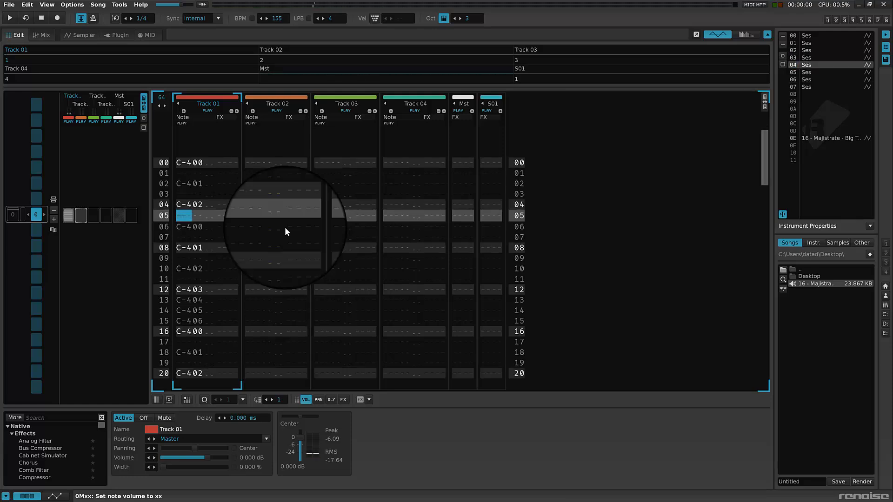
key(Down)
key(Down)
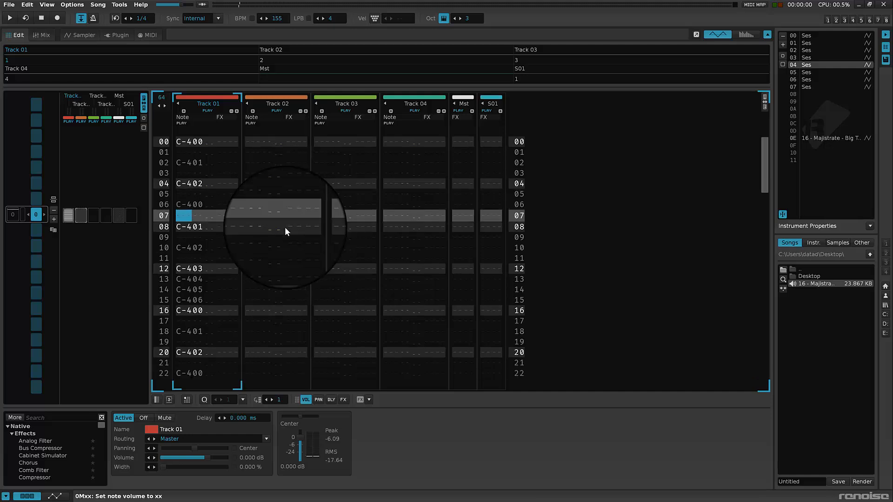
key(Escape)
key(q)
Enter C-4 with instrument 06 on line 11 of Track 01 and play back the pattern.
key(Down)
key(Down)
key(Down)
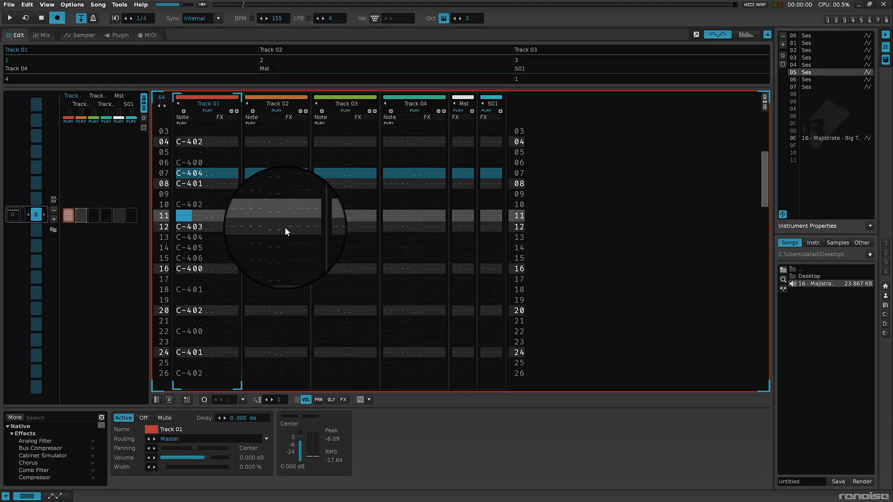
key(alt+Down)
key(q)
key(space)
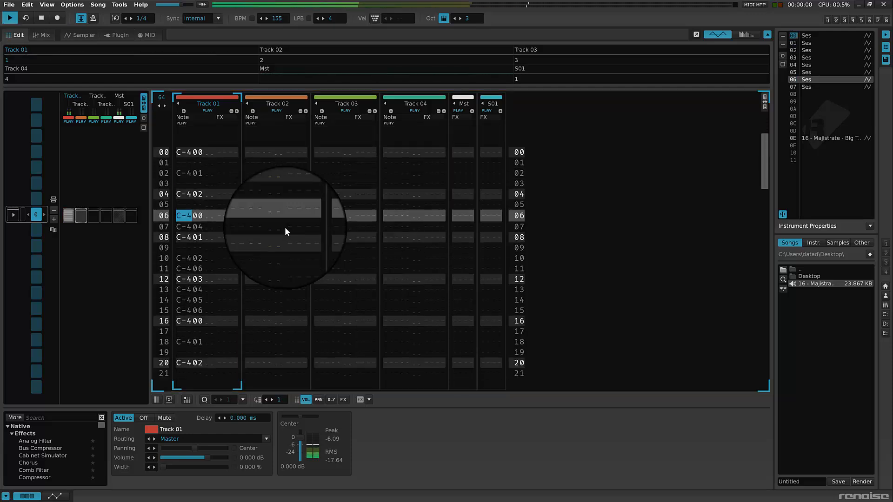
key(space)
Enter C-4 with instrument 06 on line 17 and instrument 04 on line 19 of Track 01, and play back the pattern.
key(Up)
key(Up)
key(Up)
key(Up)
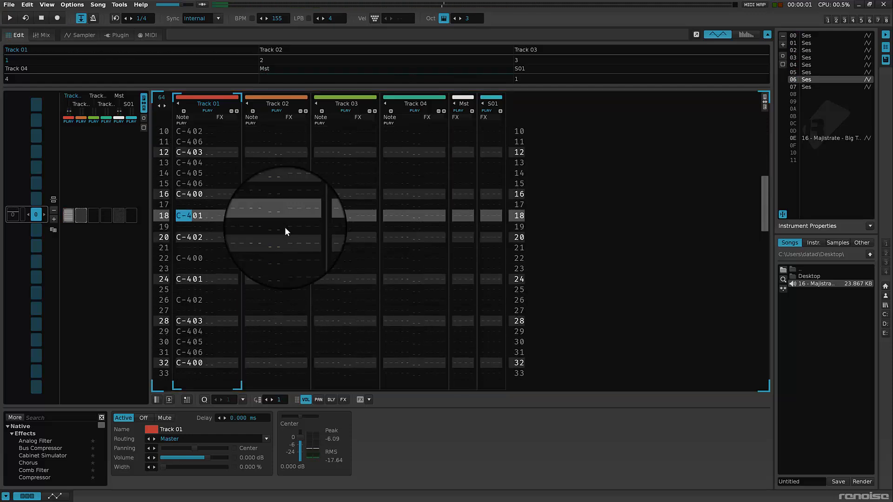
key(q)
key(Down)
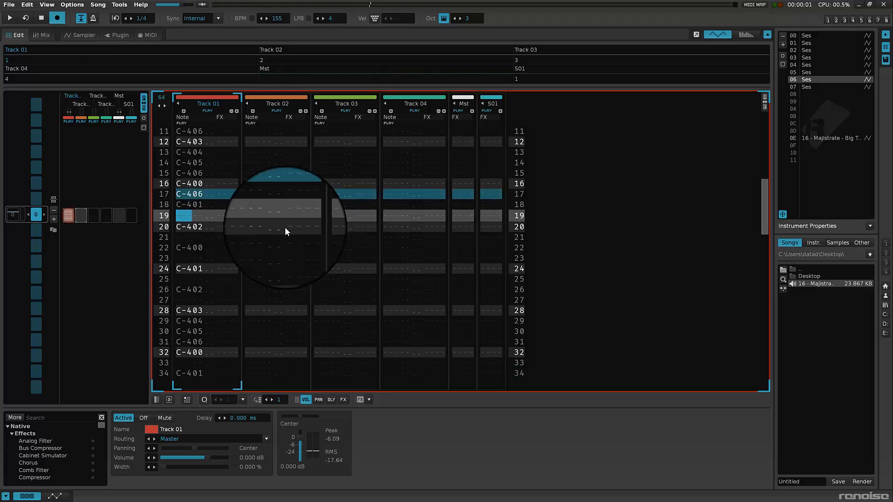
key(Escape)
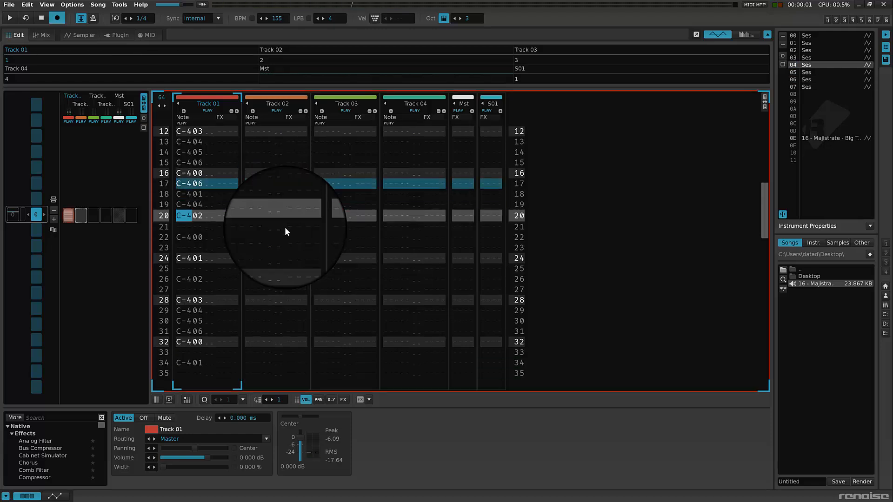
key(space)
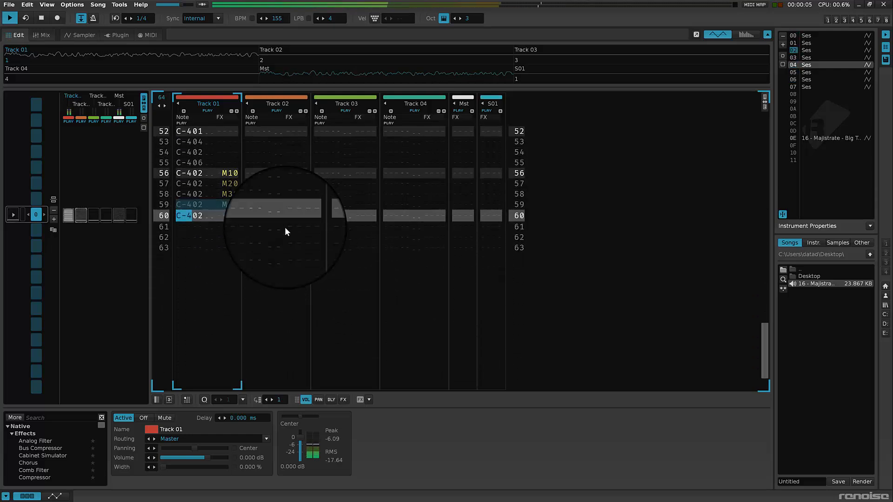
key(space)
Transpose the selected note on line 60 of Track 01 down 12 semitones and play back the pattern.
key(Up)
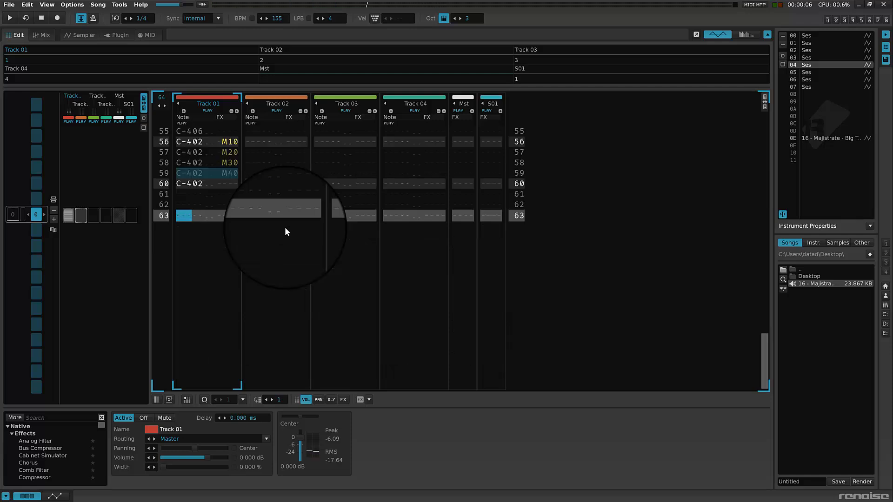
drag(195, 190, 199, 198)
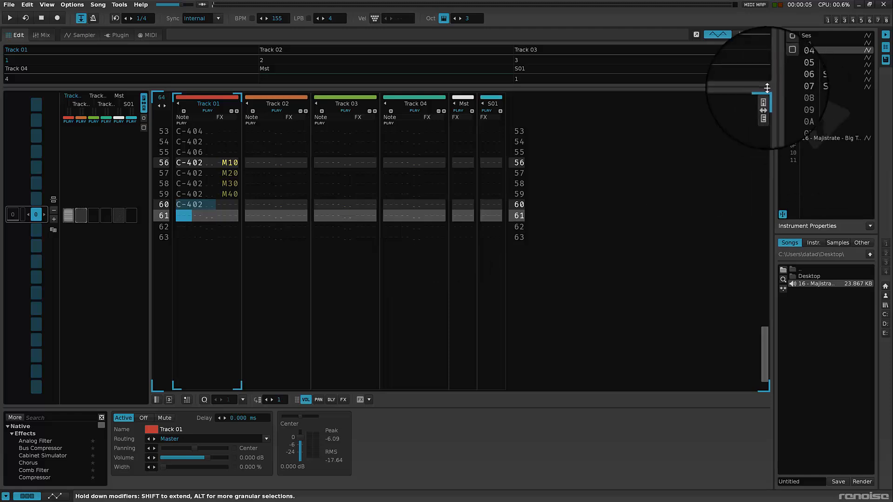
click(764, 103)
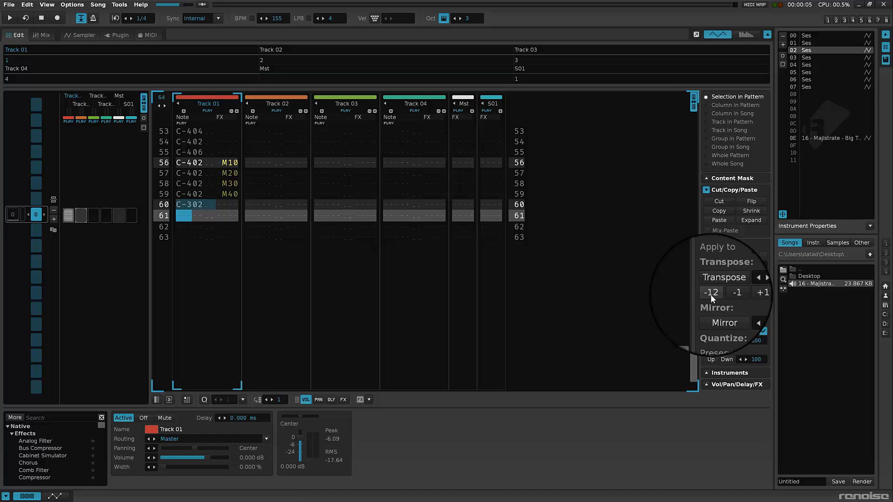
key(space)
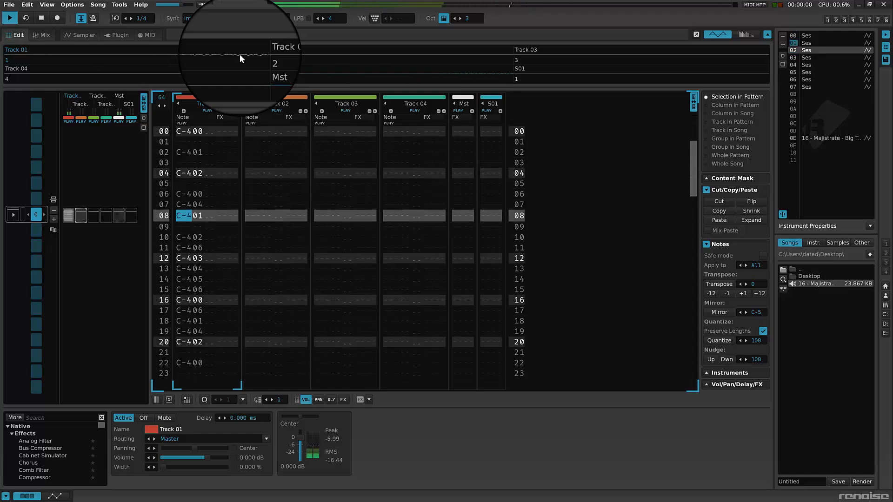
key(space)
Copy the full Majistrate - Big Tings instrument to slot 08 and crop its sample to about 7.7 seconds near the 4:40 mark.
key(Tab)
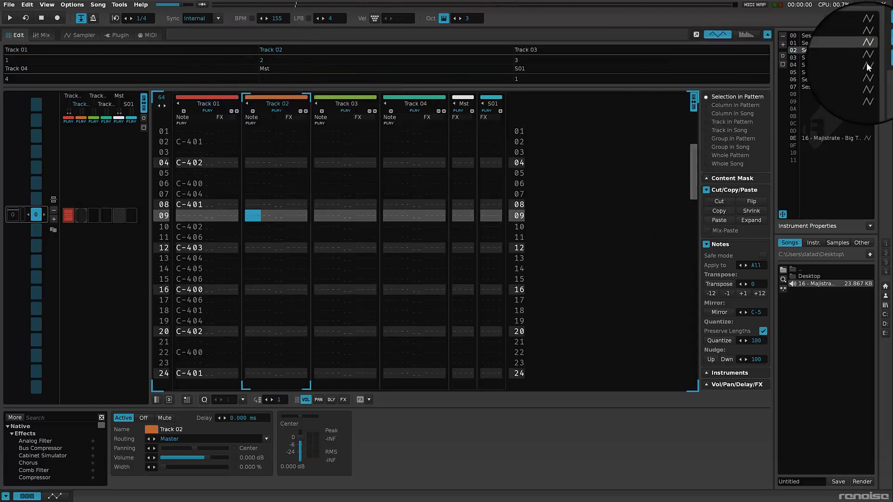
drag(825, 137, 828, 93)
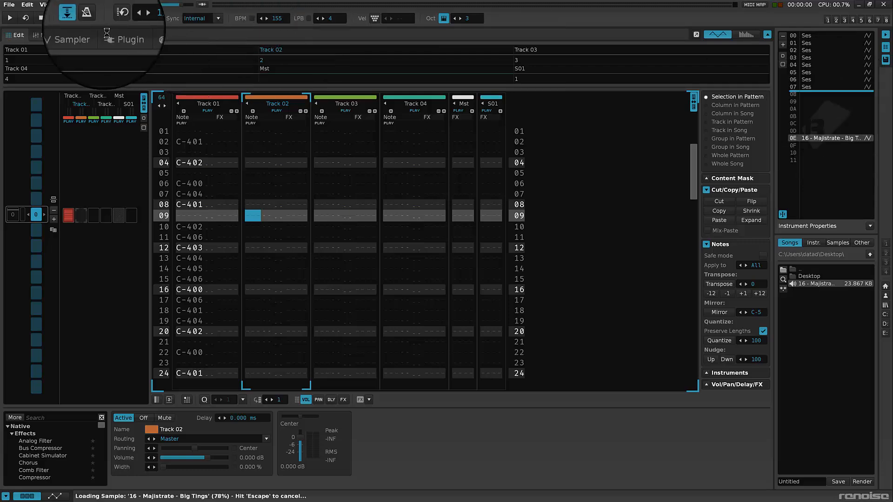
click(79, 35)
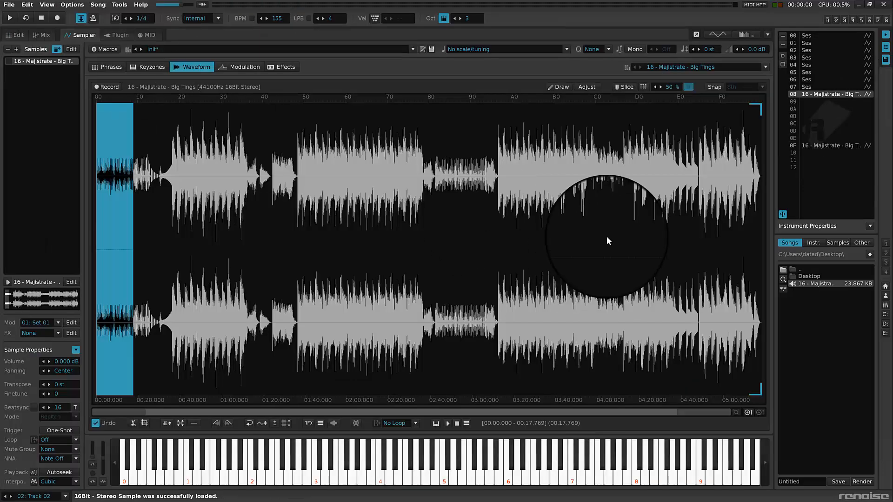
drag(686, 186, 703, 183)
key(Delete)
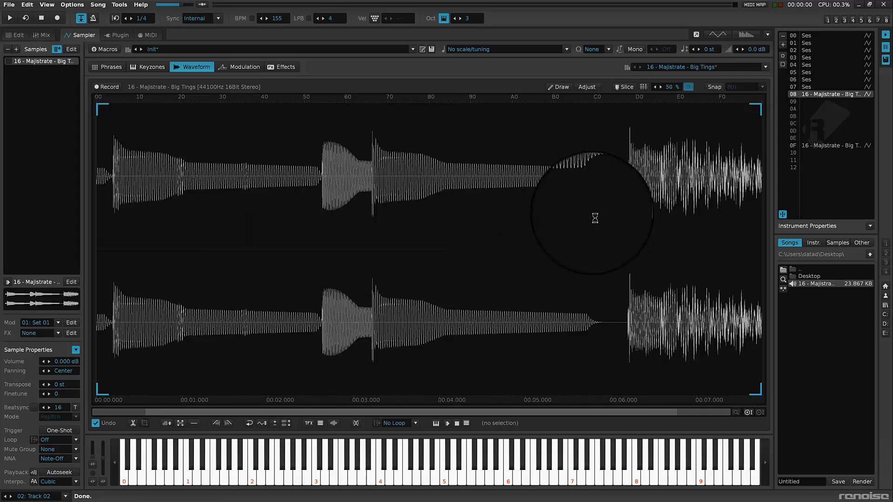
Place the waveform cursor on the zero crossing at about 3.210 s, right before the second bass attack.
scroll(372, 193, up, 10)
scroll(467, 188, up, 3)
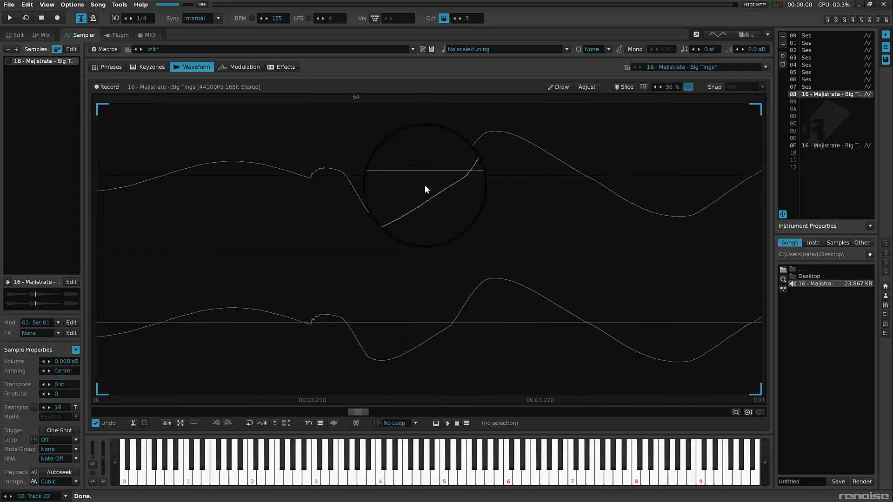
scroll(326, 186, up, 4)
scroll(163, 191, up, 3)
scroll(162, 198, up, 3)
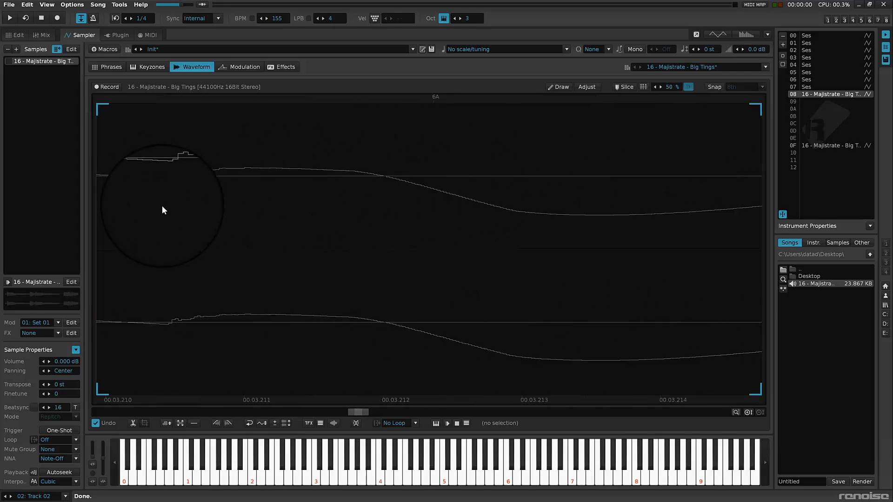
drag(354, 414, 353, 414)
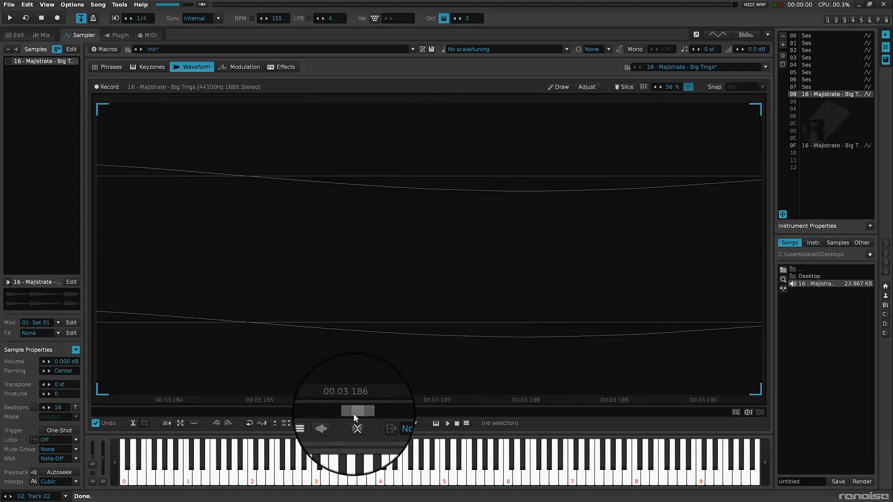
scroll(242, 180, up, 3)
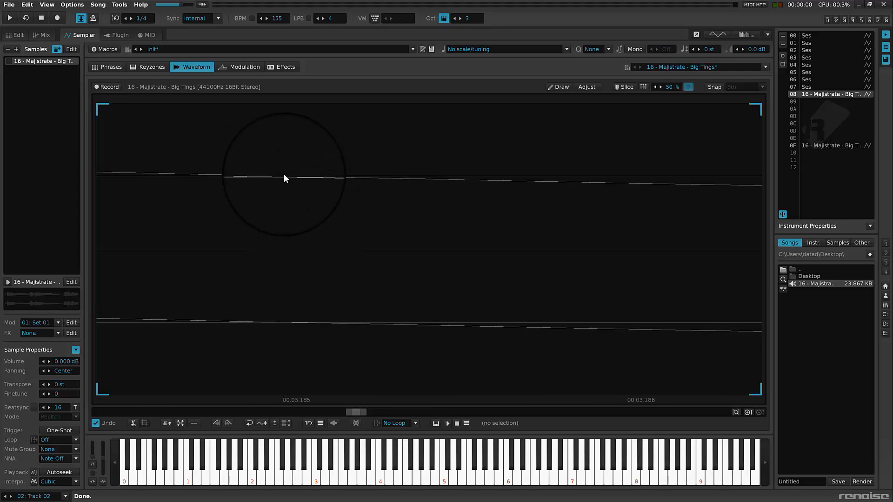
click(284, 175)
scroll(346, 154, down, 1)
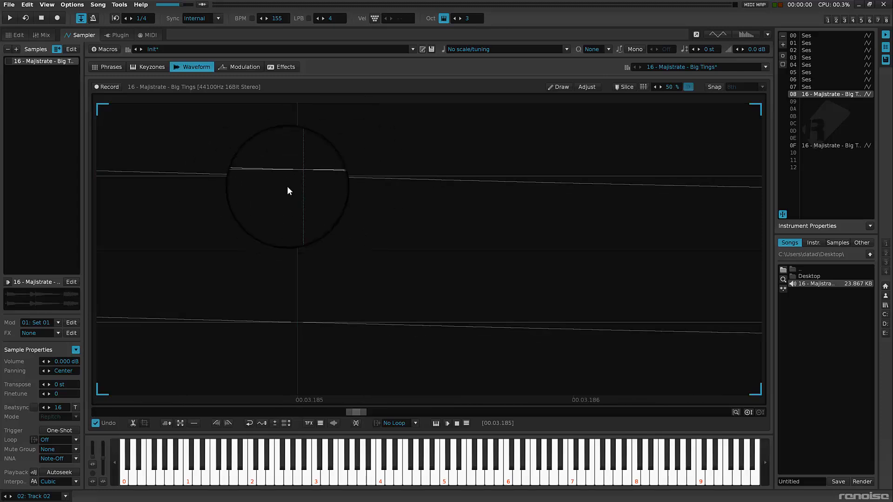
scroll(352, 192, down, 4)
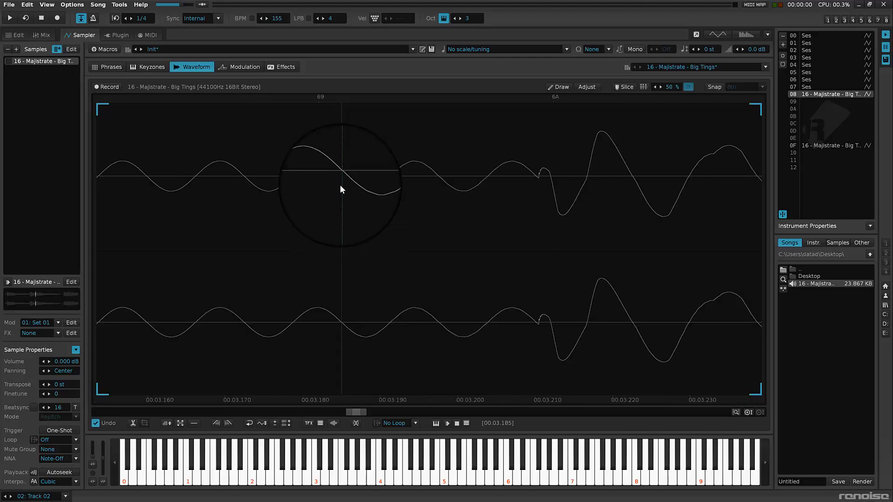
scroll(343, 190, down, 3)
scroll(399, 185, up, 3)
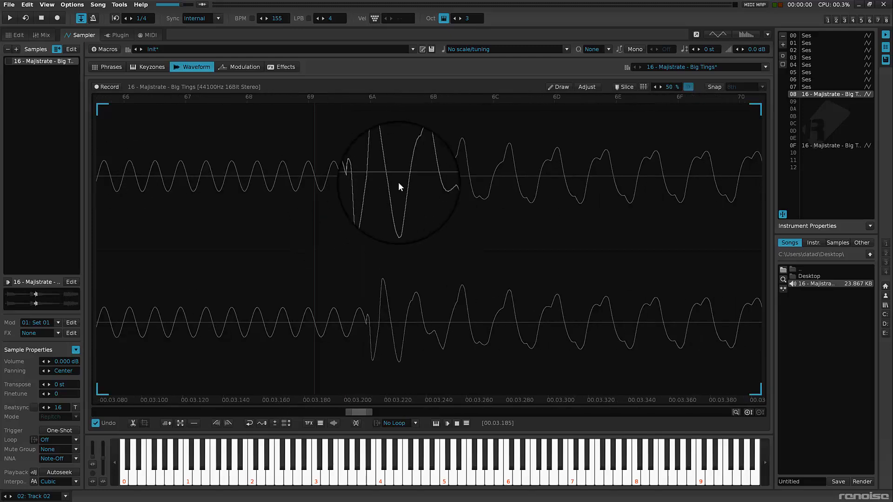
click(277, 192)
scroll(279, 190, up, 4)
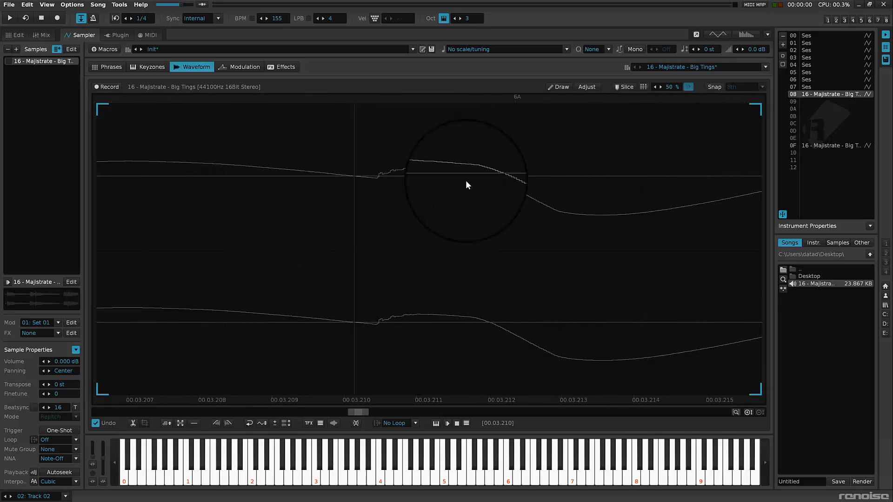
Select the bass note from 3.210 s to about 5.926 s and trim the sample to that selection.
scroll(468, 184, down, 8)
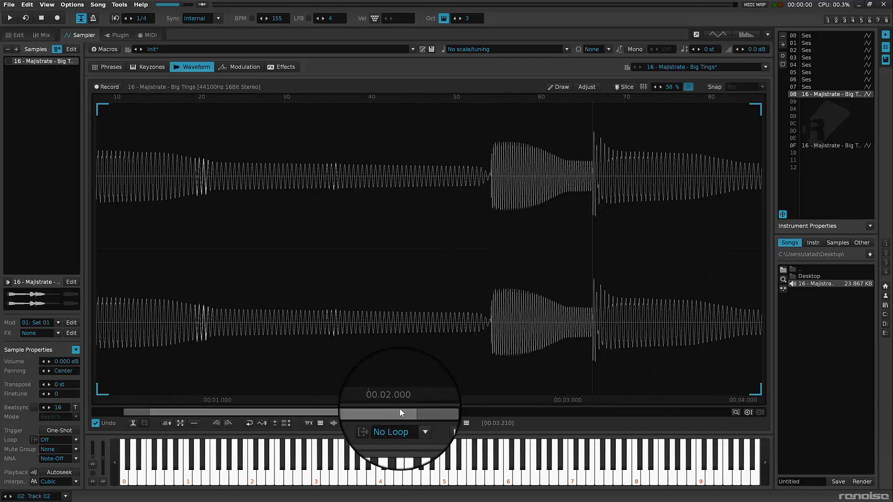
drag(400, 413, 567, 412)
shift+click(714, 191)
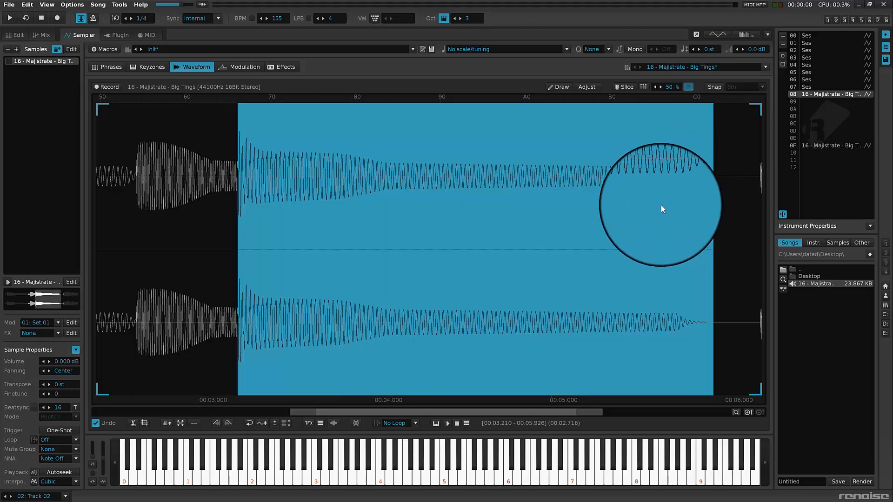
key(ctrl+t)
Fade in the first 0.001 s of the trimmed bass sample and audition it at C-4 and E-4.
drag(130, 245, 70, 233)
scroll(101, 218, up, 8)
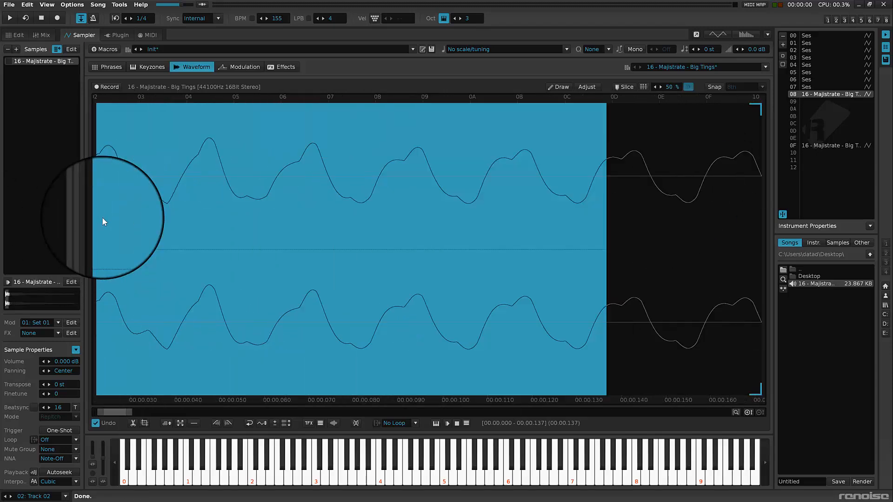
scroll(102, 218, up, 3)
drag(111, 413, 63, 413)
click(132, 272)
scroll(159, 243, up, 4)
click(191, 249)
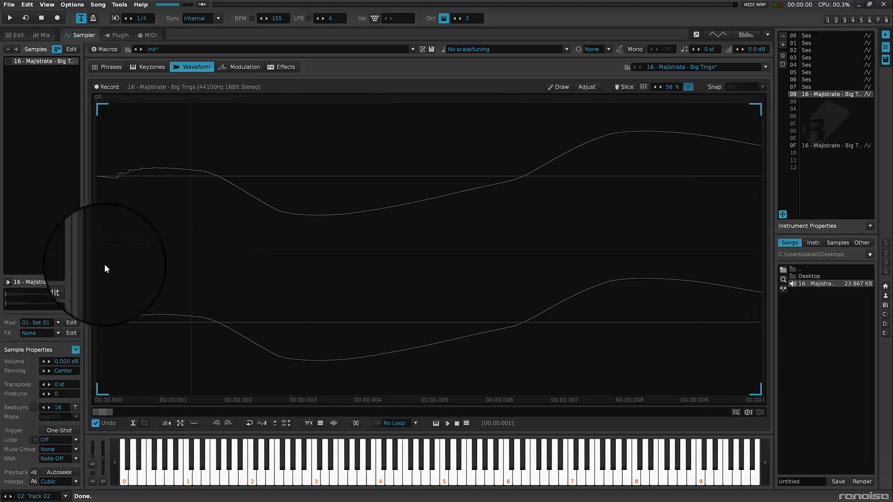
drag(104, 265, 0, 262)
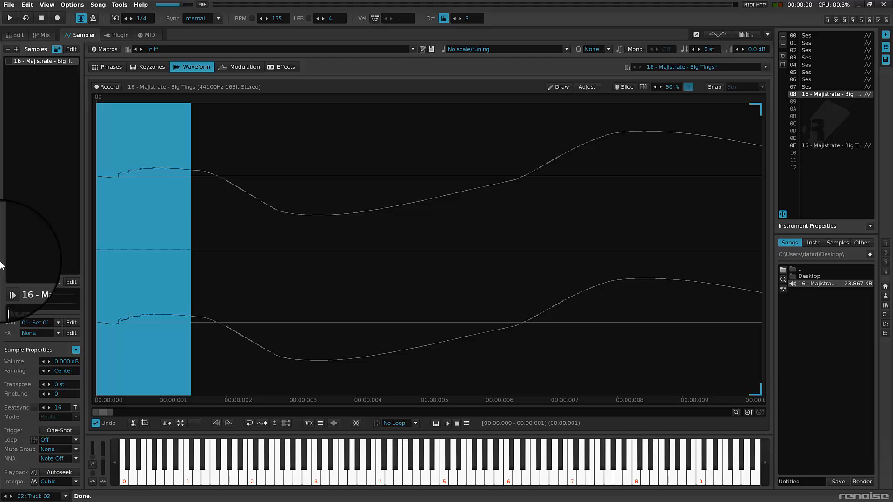
click(139, 247)
scroll(278, 230, down, 6)
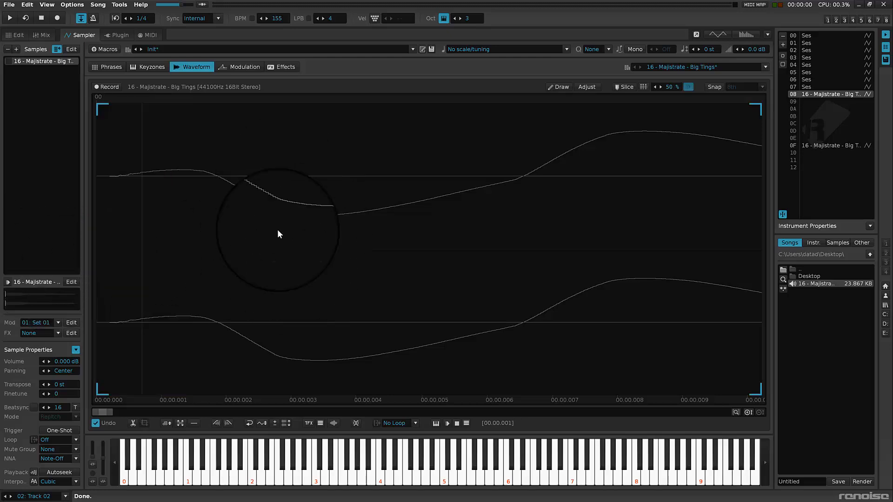
key(q)
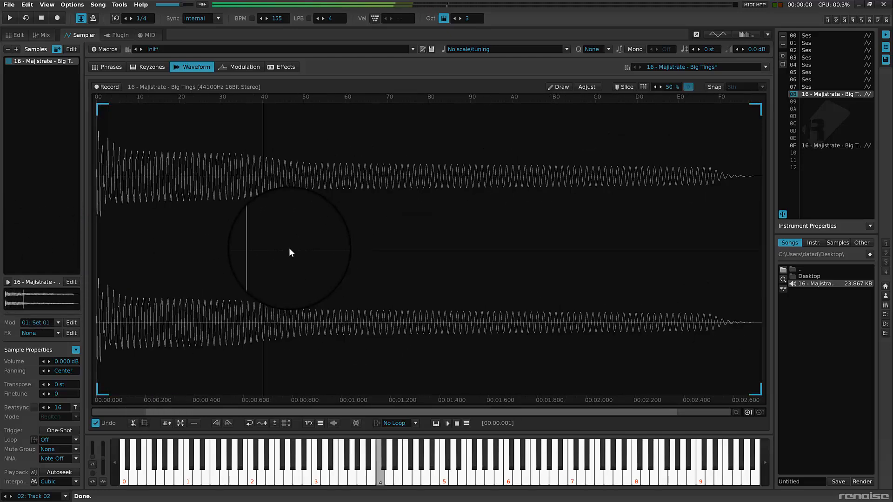
key(e)
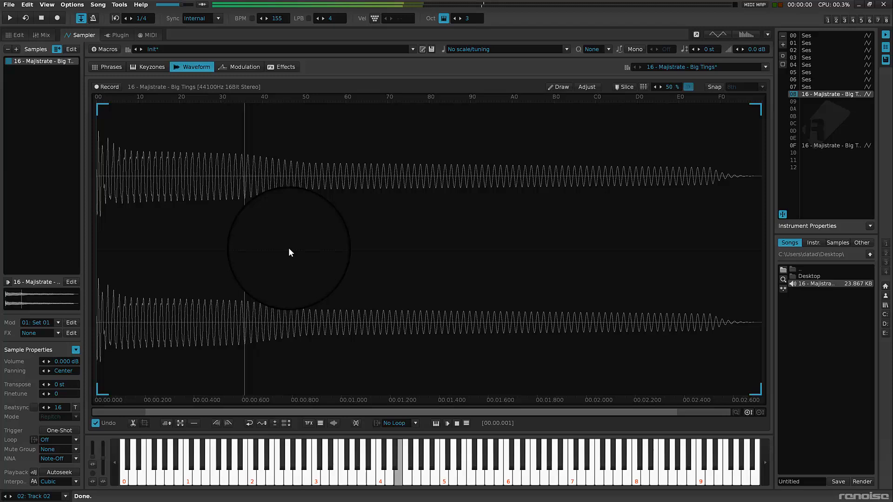
Enter C-4 with instrument 08 on lines 00 and 06 of Track 02 in the pattern.
click(9, 37)
key(F9)
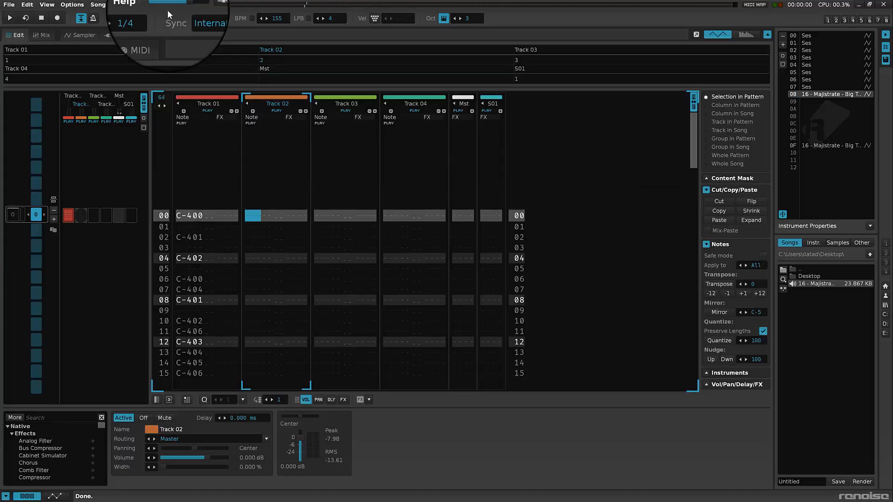
key(Escape)
key(q)
key(Down)
key(Down)
key(Down)
key(Down)
key(Down)
key(q)
key(Down)
key(Down)
key(Down)
key(Down)
key(Down)
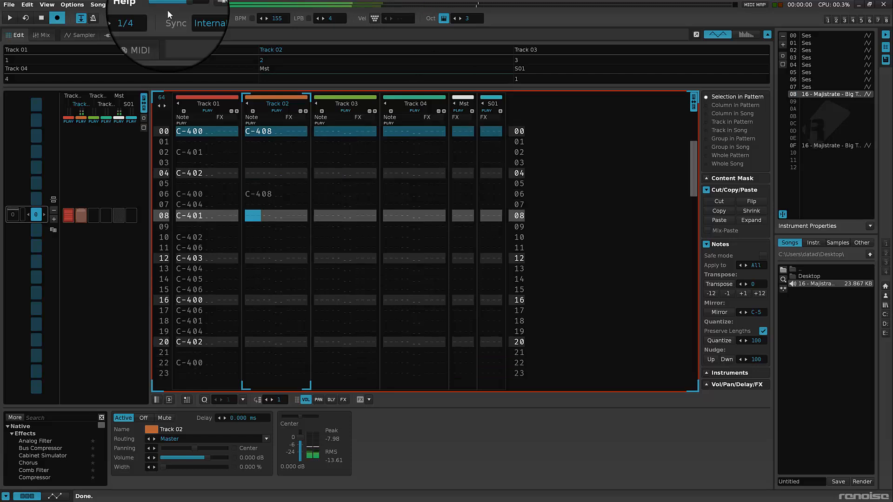
Enter instrument 08 notes on Track 02: C-4 on line 12 and G-3 on line 16.
key(q)
key(Down)
key(Down)
key(Down)
key(b)
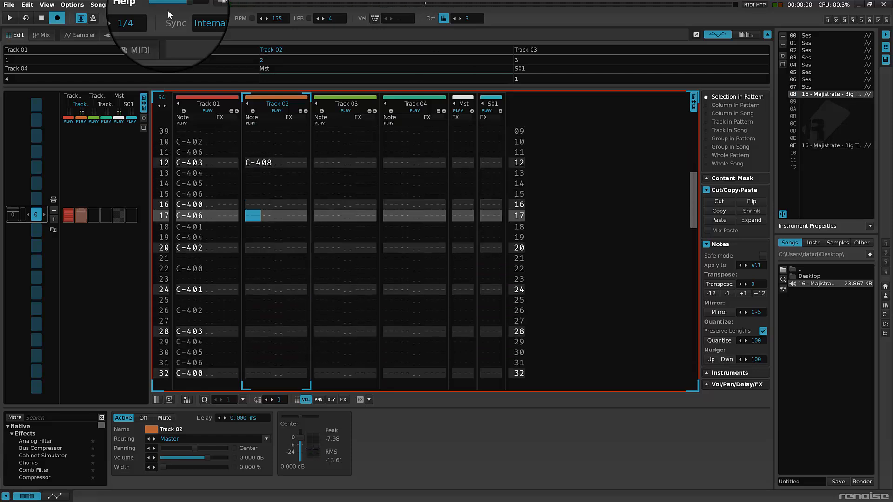
Enter C-4 with instrument 08 on line 24 of Track 02.
key(Down)
key(Down)
key(Down)
key(Down)
key(Down)
key(Down)
key(Down)
key(Down)
key(Down)
key(Down)
key(Down)
key(Down)
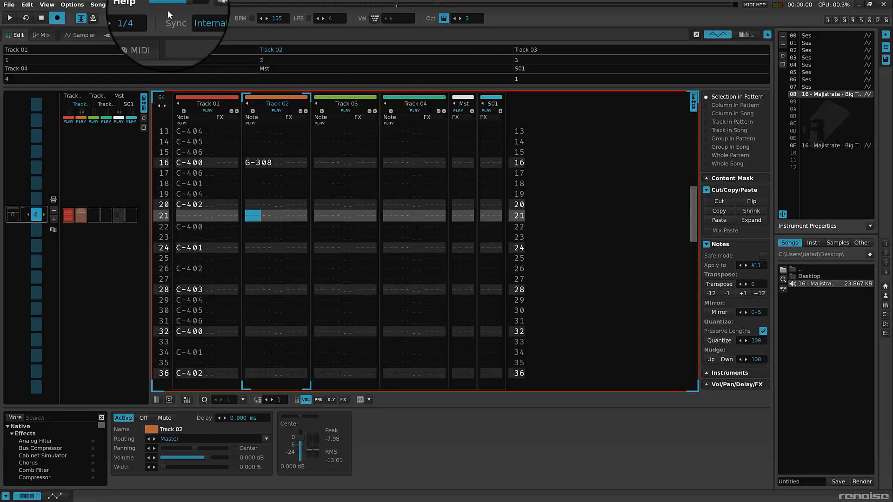
key(Up)
key(Up)
key(Up)
key(Up)
key(Up)
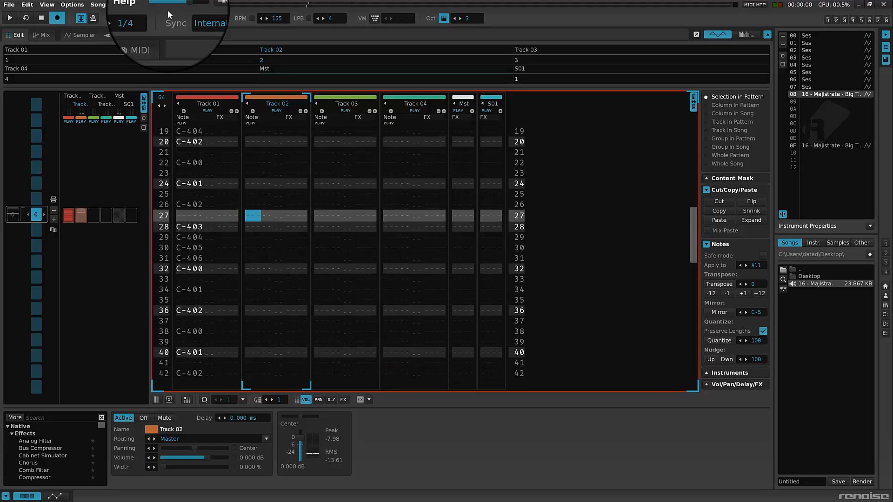
key(q)
Enter C-4 with instrument 08 on lines 32 and 48 of Track 02.
key(Down)
key(Down)
key(Down)
key(Down)
key(Down)
key(Down)
key(Down)
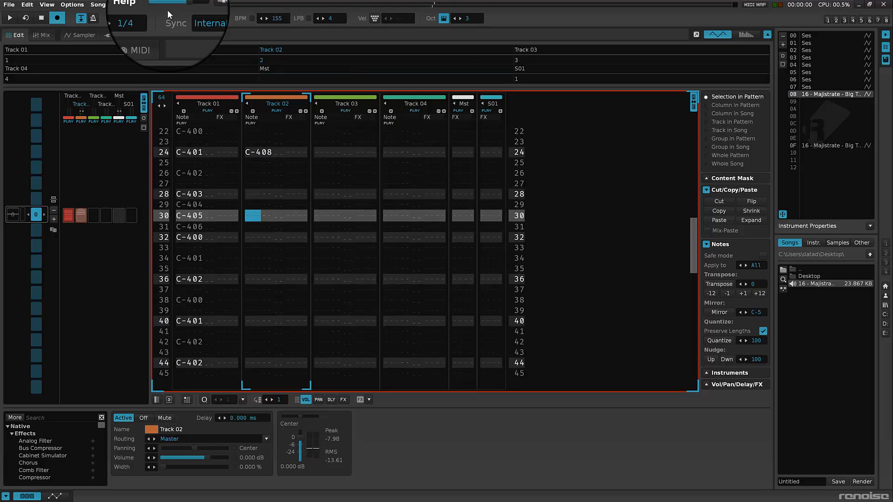
key(q)
key(Down)
key(Down)
key(Down)
key(Down)
key(Down)
key(Down)
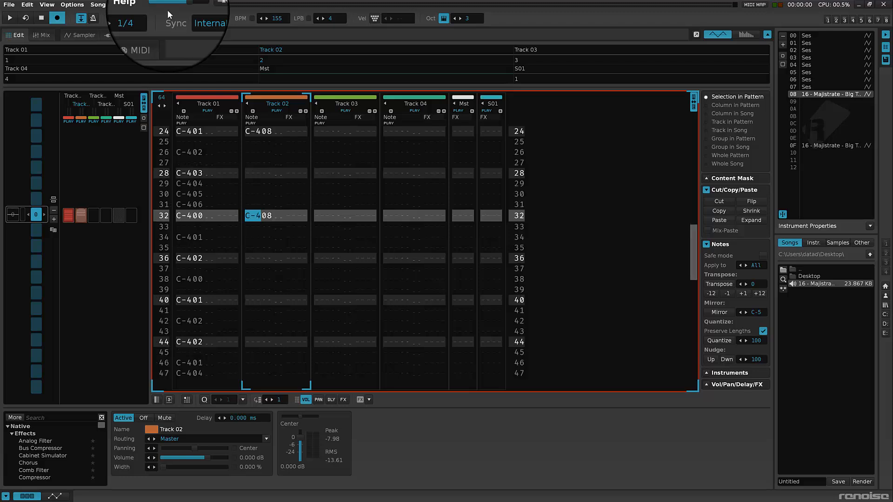
key(q)
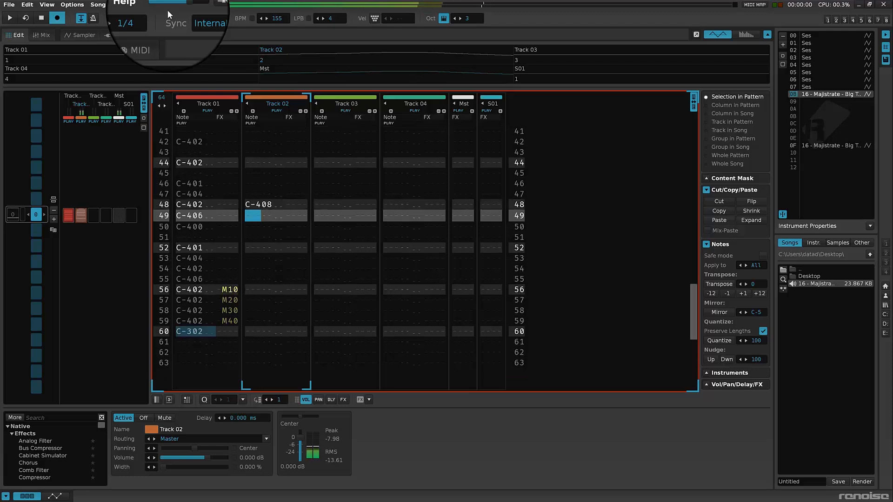
Enter A-3 with instrument 08 on line 38 of Track 02.
key(Up)
key(Up)
key(Up)
key(Up)
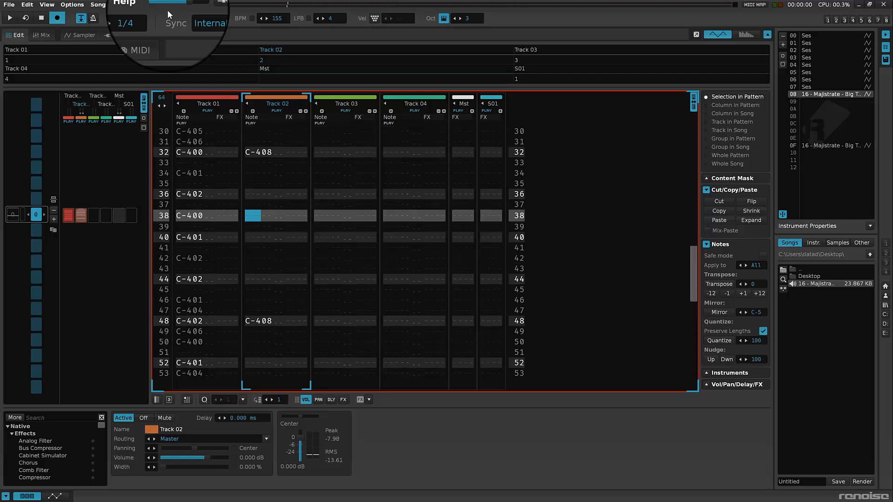
key(n)
Review the bass notes placed above line 38 on Track 02.
key(Up)
key(Up)
key(Up)
key(Up)
key(Up)
key(Up)
key(Up)
key(Up)
key(Up)
key(Up)
key(Up)
key(Up)
key(Up)
key(Up)
key(Up)
key(Up)
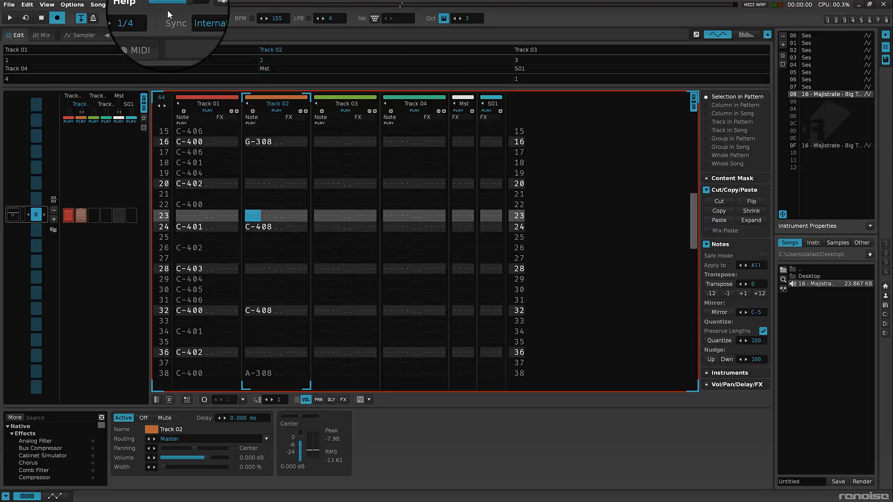
key(Down)
key(Down)
key(Down)
key(Down)
key(Down)
key(Down)
key(Down)
key(Down)
key(Down)
key(Down)
key(Down)
key(Down)
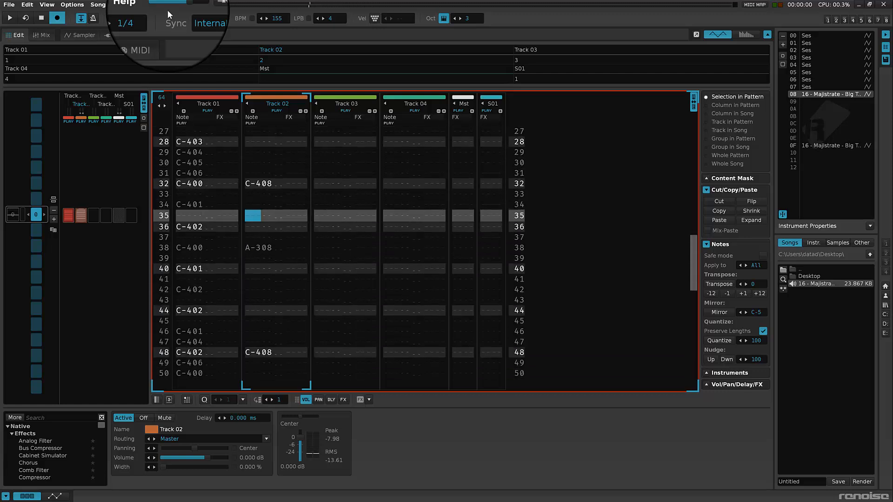
key(Down)
key(Down)
key(Down)
key(Down)
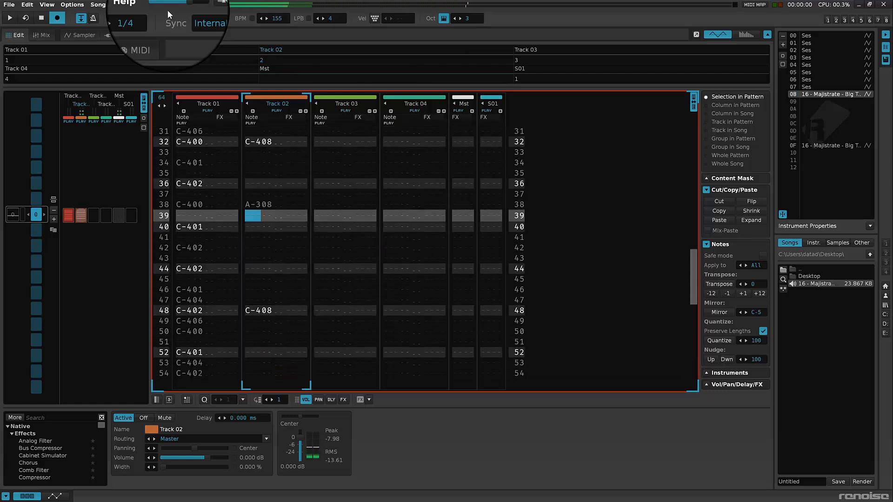
Try A#3, F#3, G#3 and A-3 in turn for the bass note on line 38 of Track 02.
key(Up)
key(j)
key(Up)
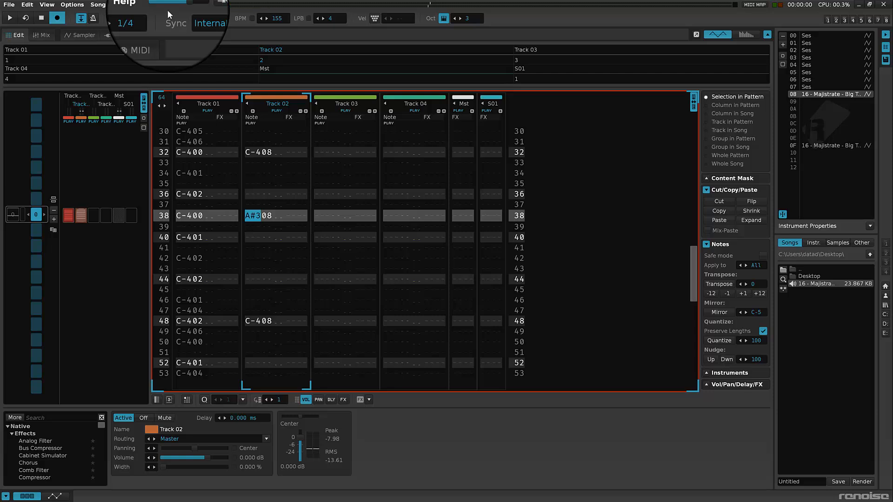
key(g)
key(Up)
key(h)
key(Up)
key(n)
key(Up)
Play back the pattern and copy the C-4 bass note on line 48 of Track 02 to line 46.
key(space)
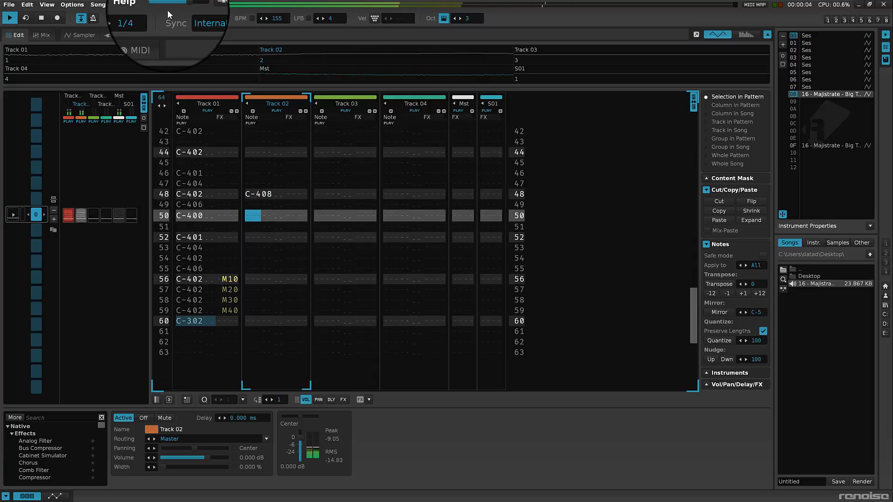
key(space)
scroll(272, 210, up, 5)
drag(256, 266, 278, 245)
scroll(279, 245, down, 5)
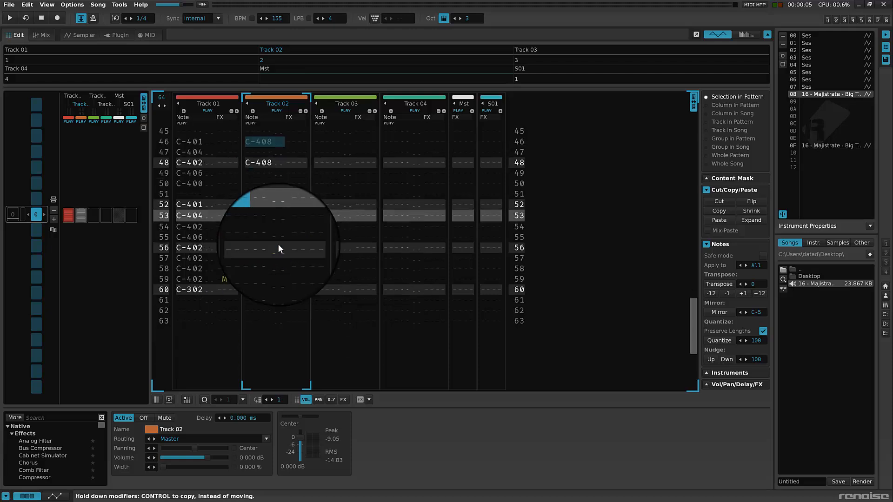
scroll(278, 244, down, 2)
Move to Track 03, copy the full Majistrate - Big Tings instrument to slot 09 and open its waveform.
key(Tab)
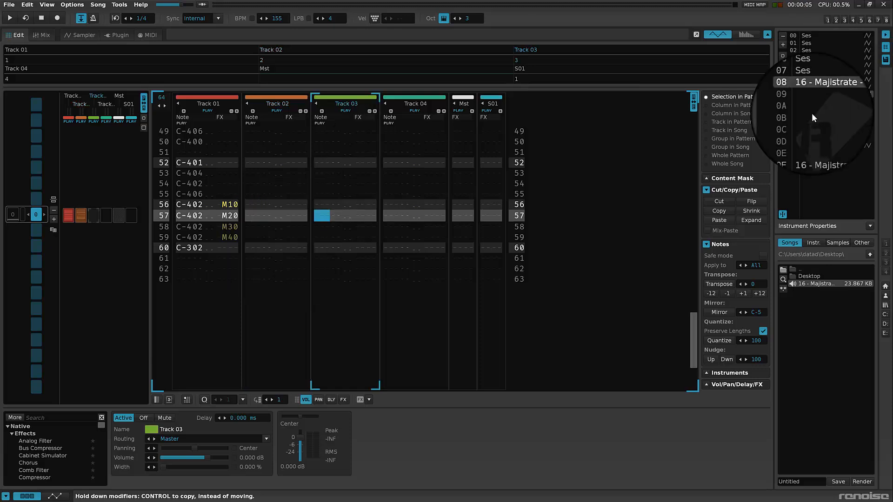
drag(823, 147, 824, 100)
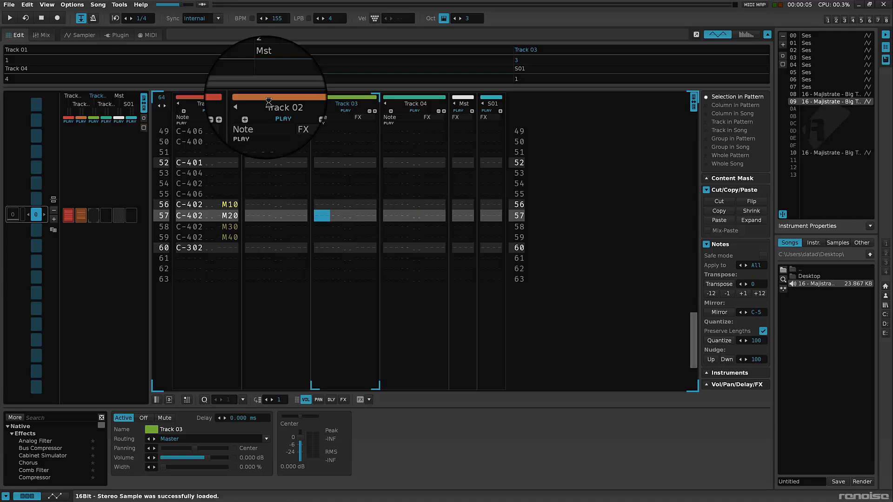
click(83, 35)
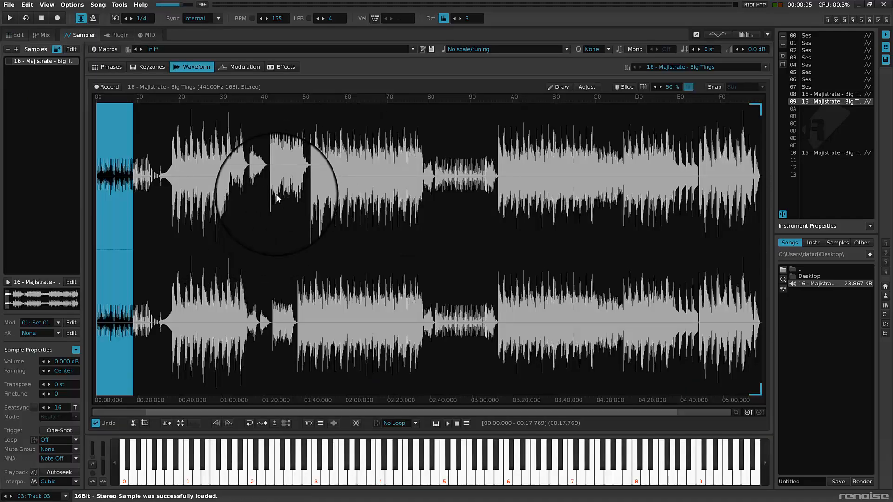
Audition the full sample in slot 09 from about 01.33 and 01.20 to find a sound worth cutting.
drag(276, 182, 300, 187)
scroll(298, 195, up, 5)
click(256, 202)
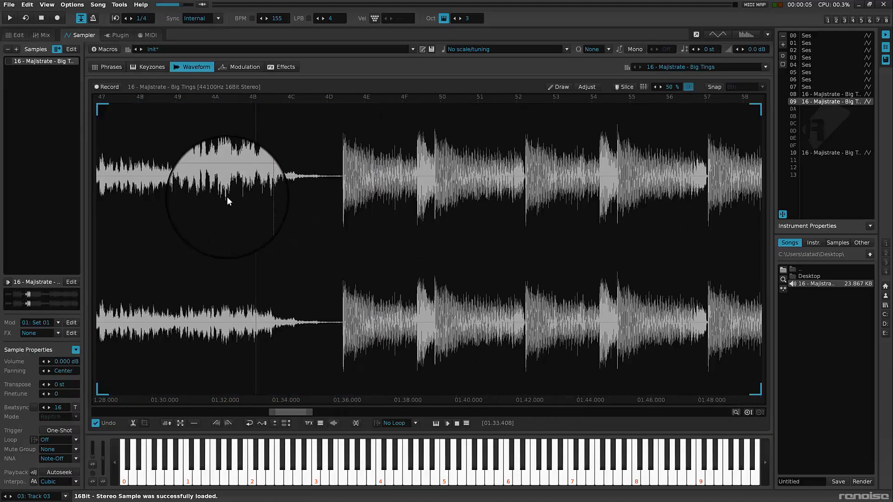
key(Return)
scroll(210, 202, down, 4)
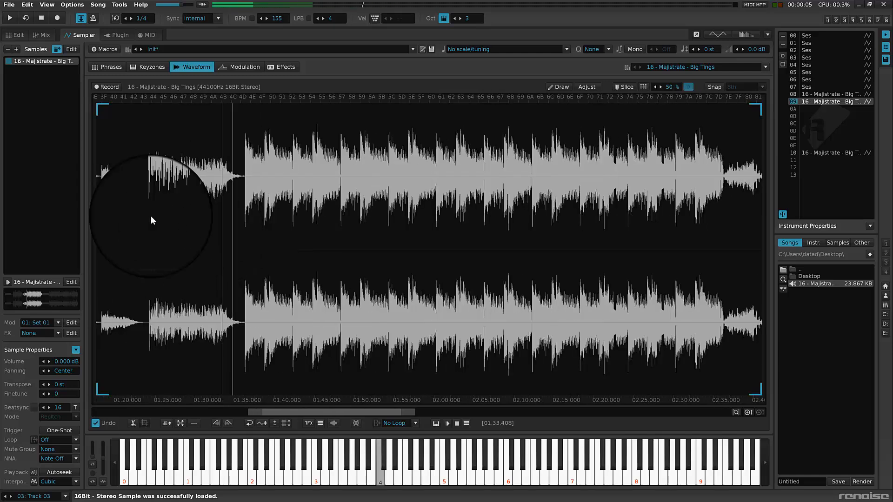
key(Escape)
click(118, 176)
key(Return)
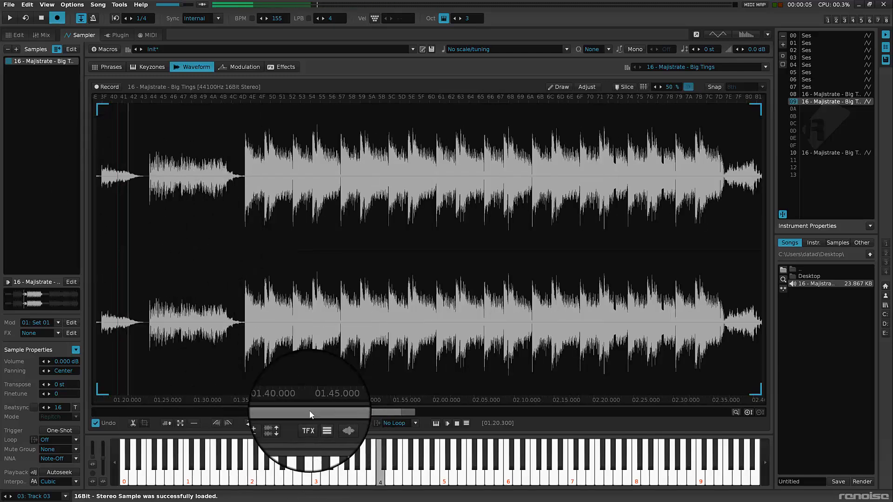
Trim the sample in slot 09 to the fading hit of about two seconds between 01.16 and 01.18.
drag(309, 412, 294, 411)
scroll(221, 181, up, 5)
click(246, 195)
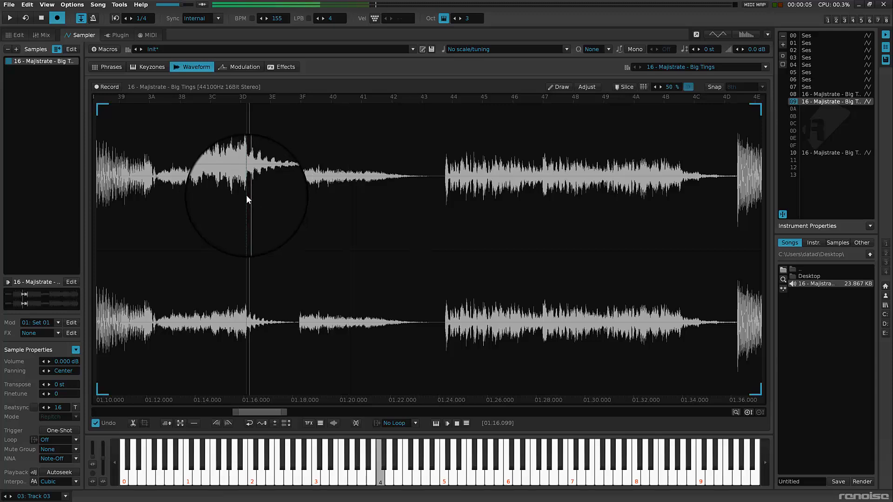
key(Escape)
scroll(247, 182, up, 4)
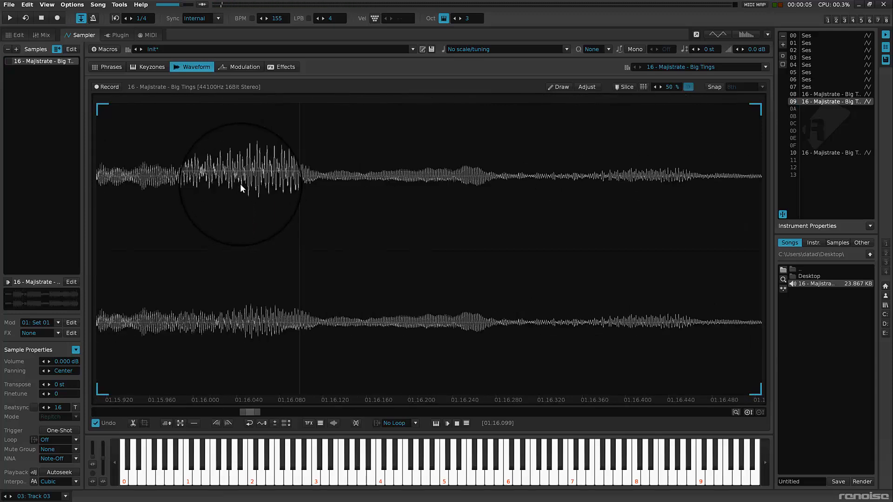
scroll(313, 180, down, 3)
scroll(426, 217, down, 2)
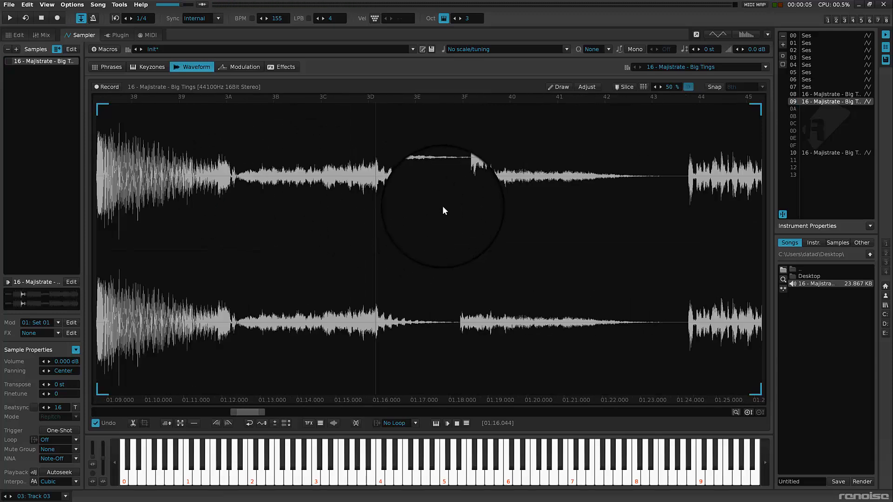
drag(442, 205, 459, 211)
key(Delete)
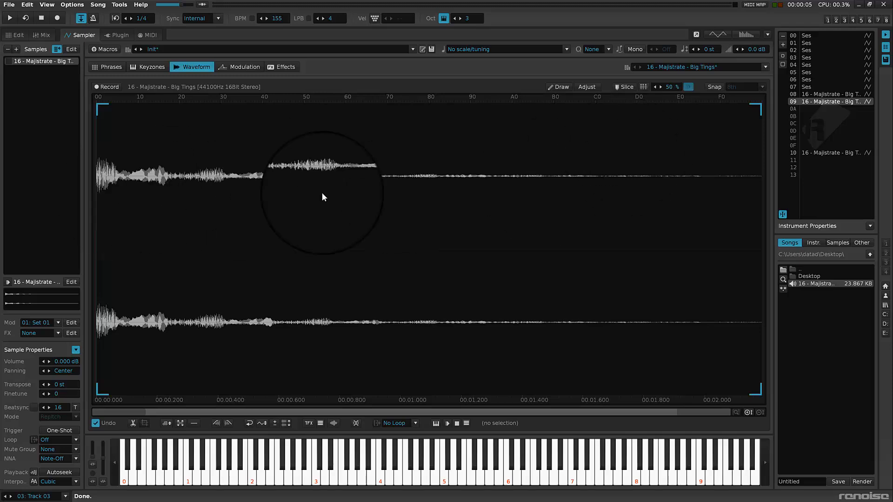
Try A-4 and C-3 on line 00 of Track 03, settle on C-4 with instrument 09, and play on to line 20.
click(19, 33)
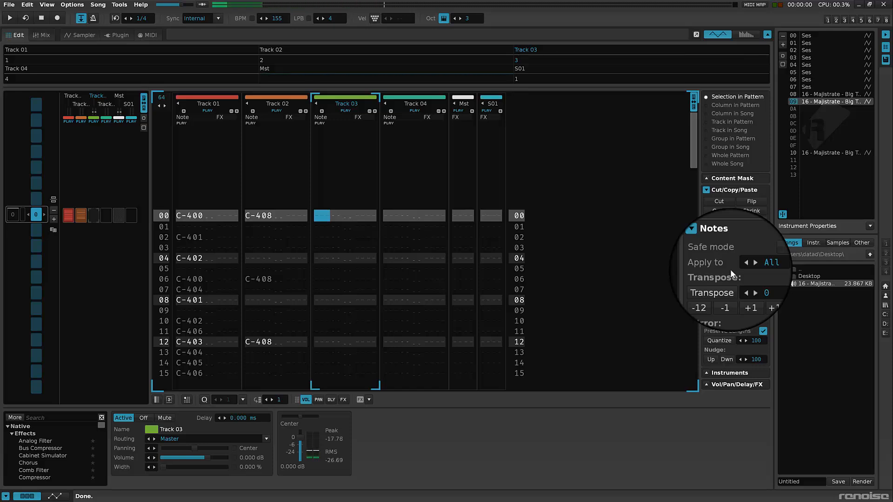
key(Escape)
key(y)
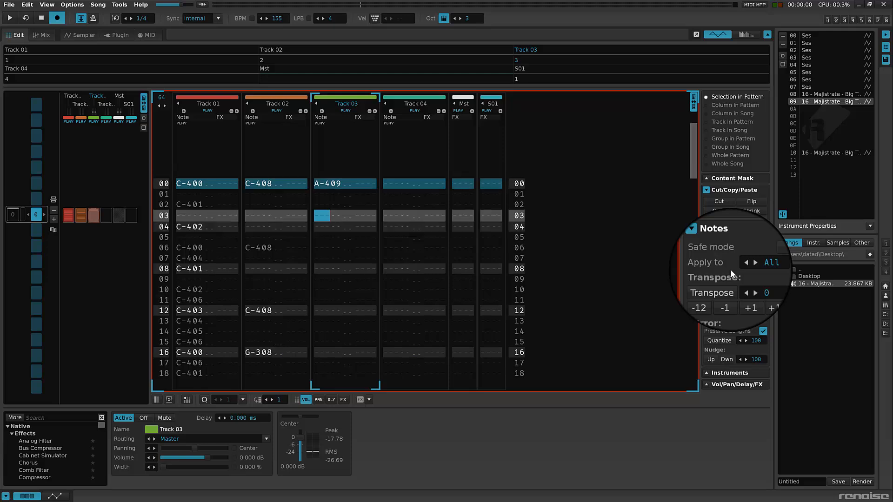
key(q)
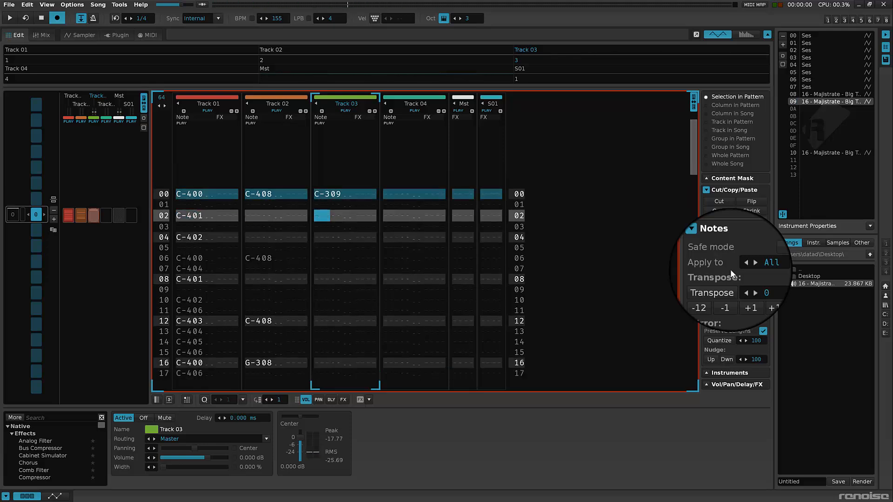
key(Down)
key(Down)
key(Down)
key(Down)
key(Down)
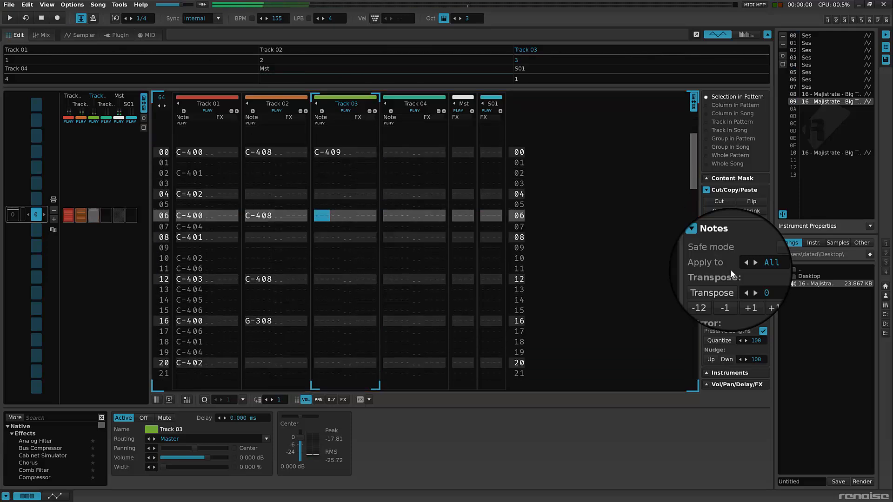
key(space)
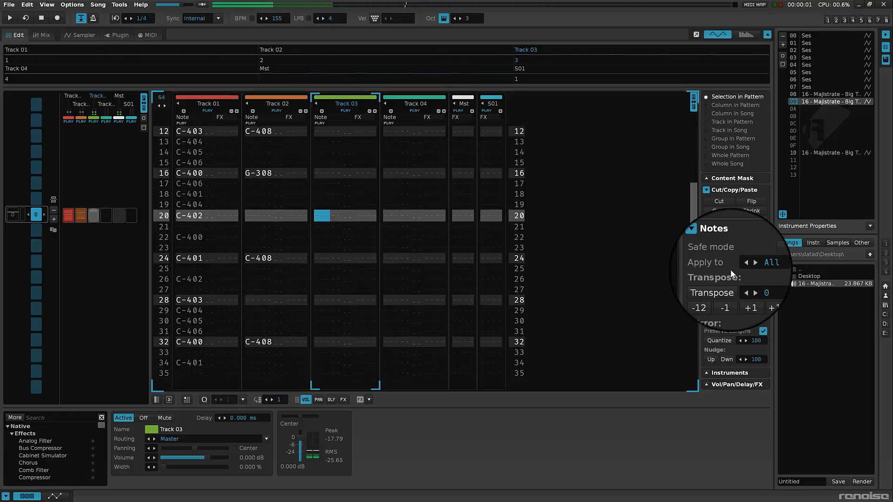
Try several notes of instrument 09 on line 20 of Track 03, keep F#3, and play the pattern on.
key(Escape)
key(b)
key(Up)
key(v)
key(Up)
key(g)
key(space)
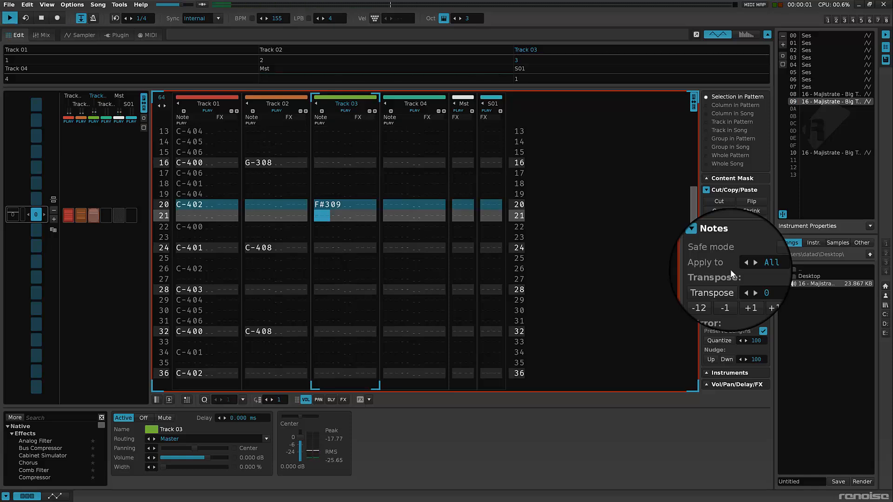
key(Escape)
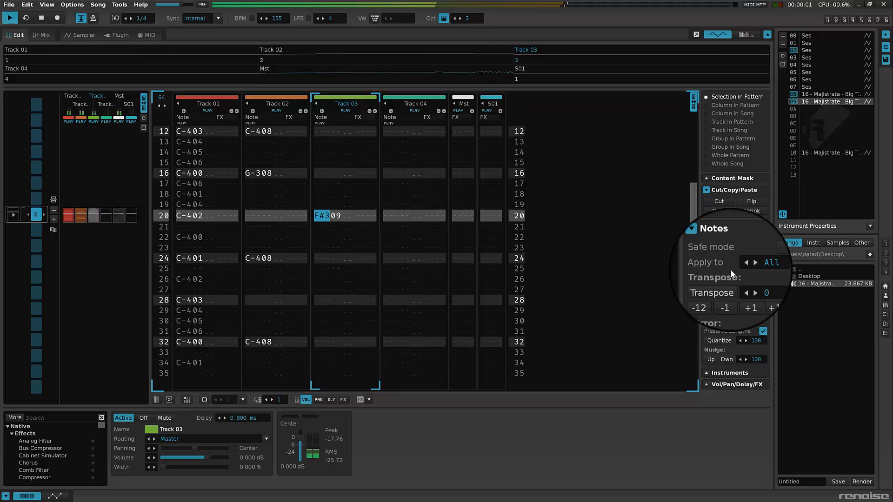
Place C-4 notes of instrument 09 on lines 32, 34 and 36 of Track 03, and move the line 34 note to line 40.
key(space)
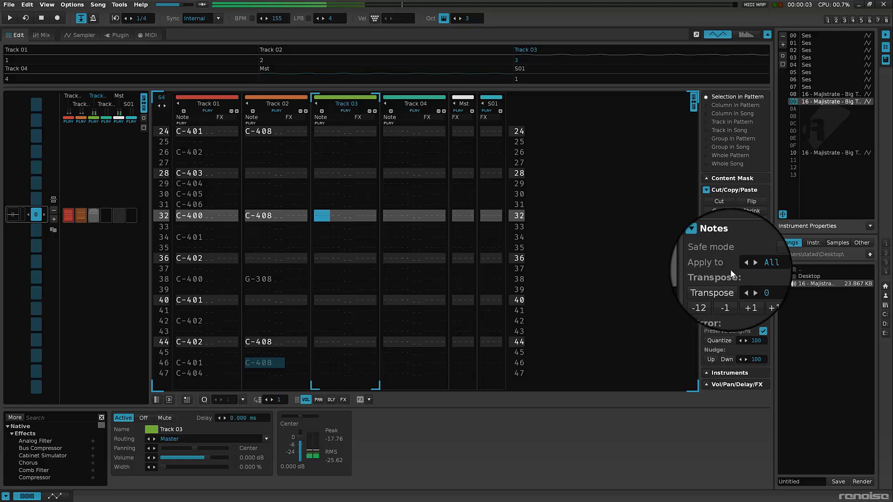
key(Escape)
key(q)
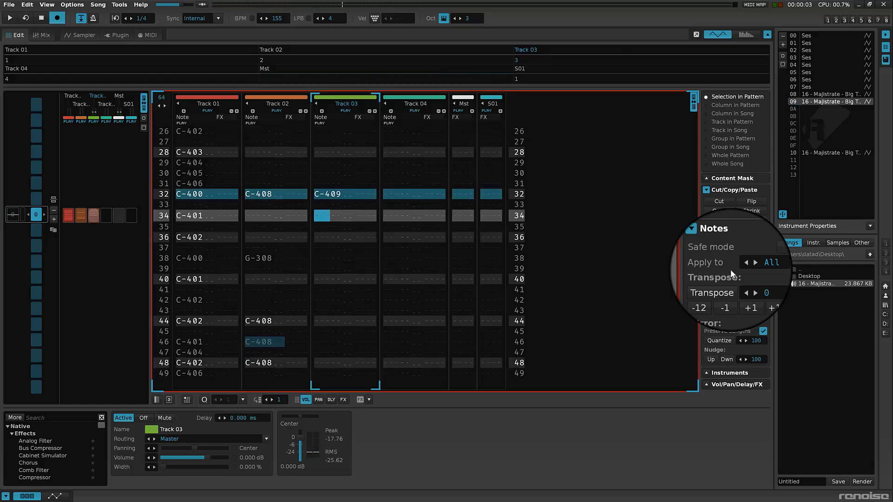
key(Escape)
key(space)
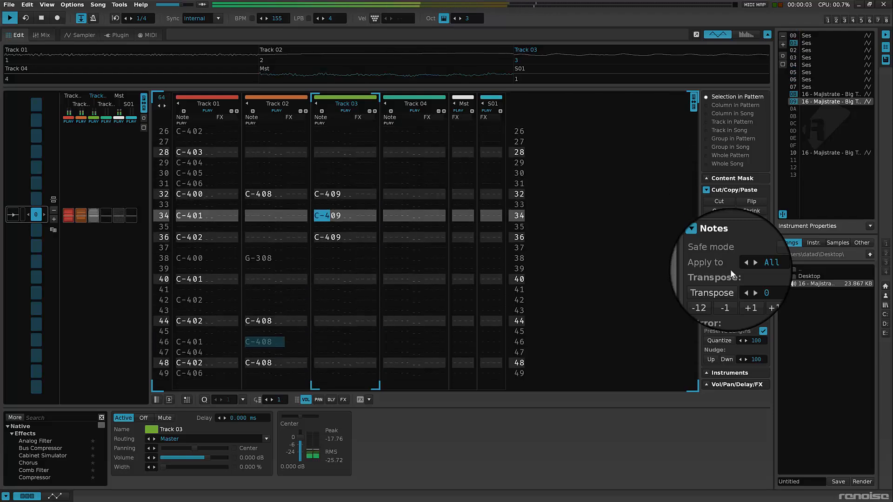
key(space)
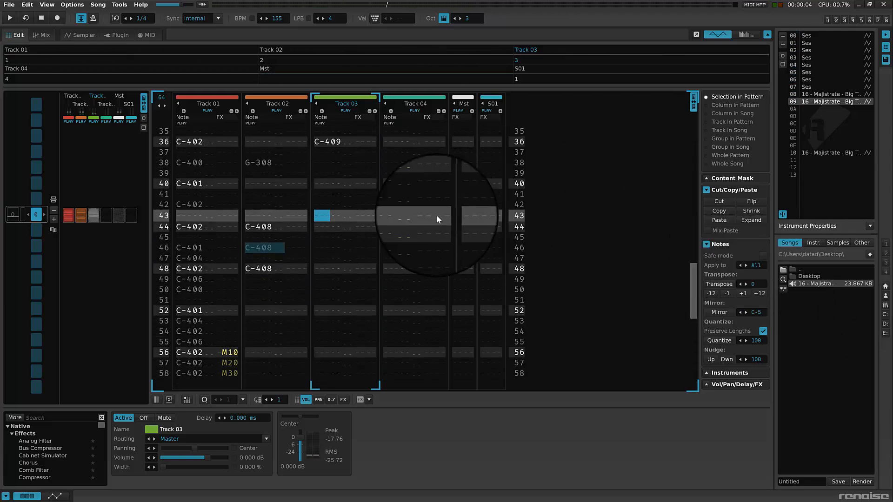
scroll(372, 200, up, 6)
drag(324, 183, 333, 250)
Delete the very start of the slot 09 sample so that it begins at the first zero crossing.
click(80, 34)
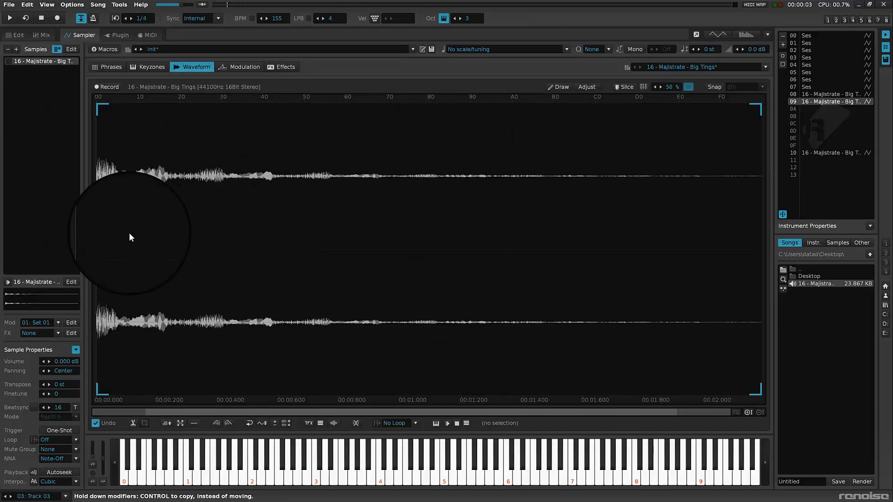
drag(129, 233, 91, 233)
scroll(146, 216, up, 8)
drag(149, 413, 68, 396)
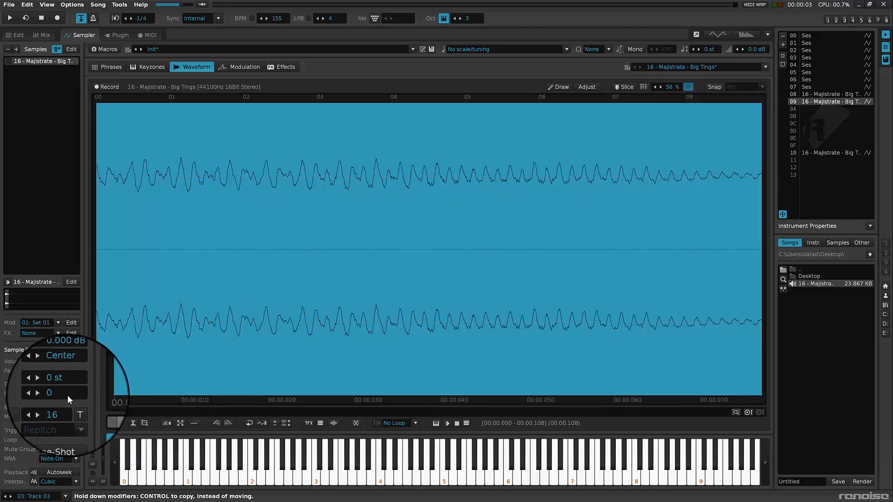
scroll(123, 244, up, 5)
click(135, 312)
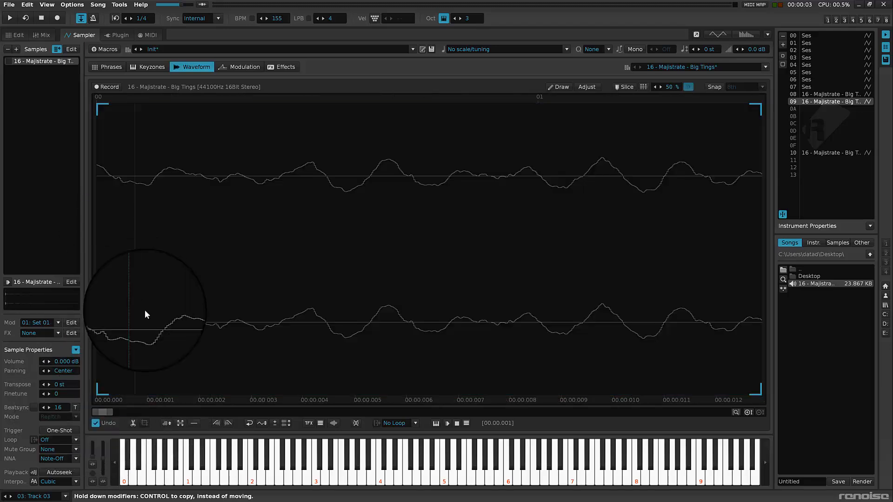
scroll(117, 305, up, 4)
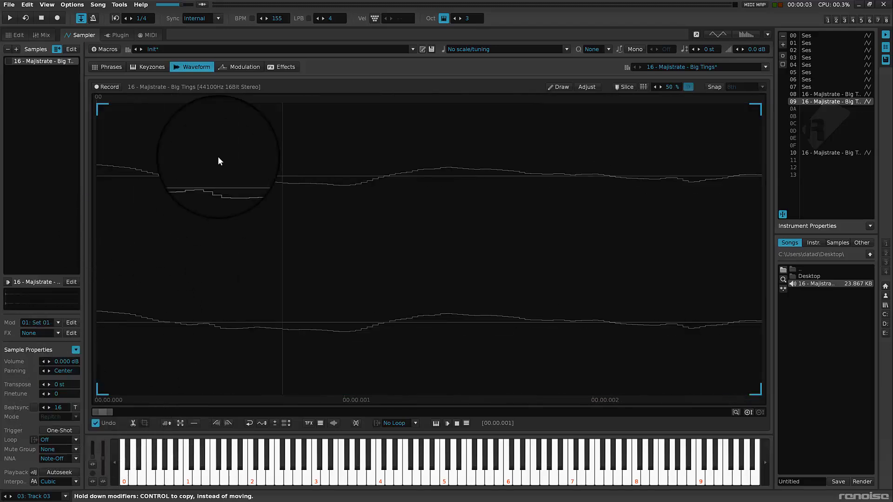
drag(172, 178, 1, 189)
key(Delete)
drag(158, 221, 2, 226)
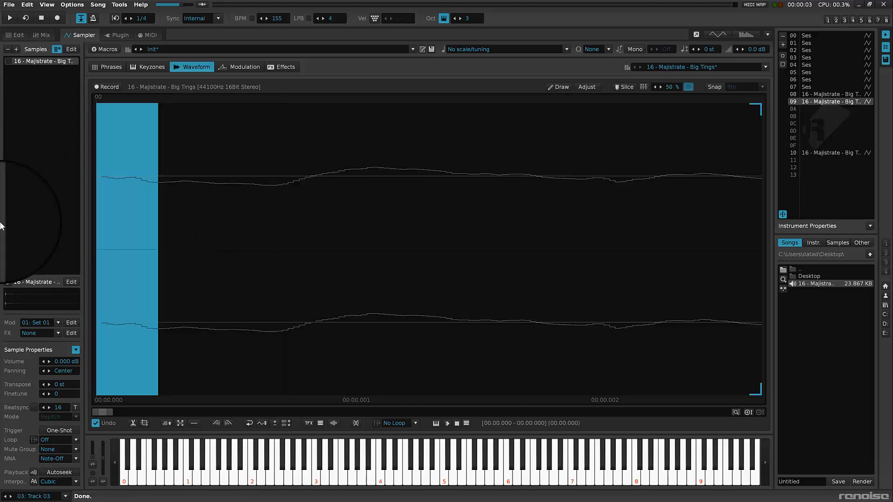
click(249, 204)
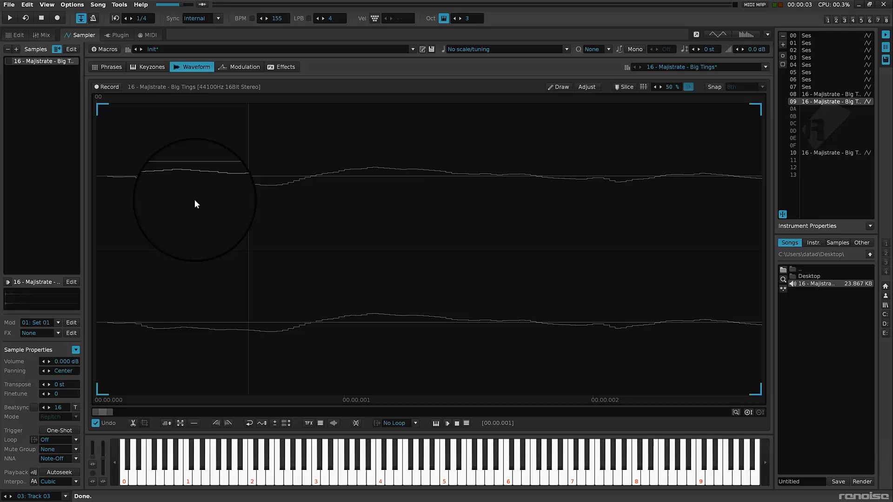
Play back the pattern from line 00 to check the Track 03 notes against the drums and bass.
click(14, 35)
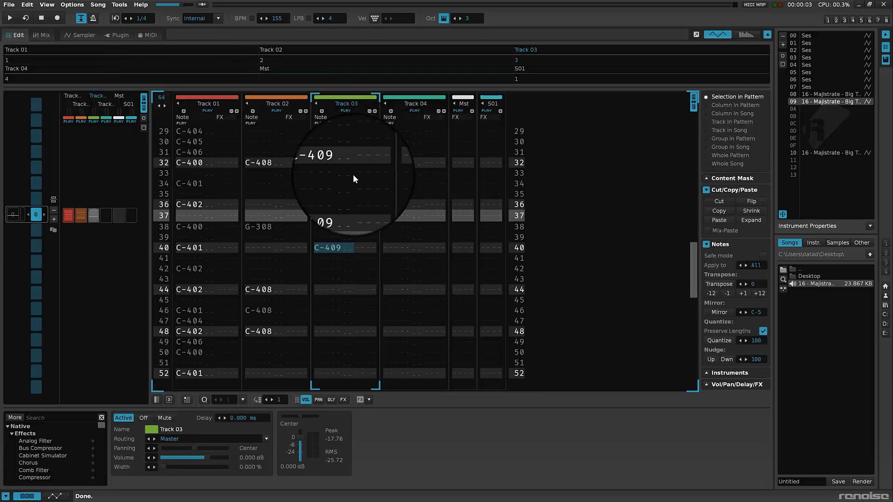
scroll(353, 177, up, 7)
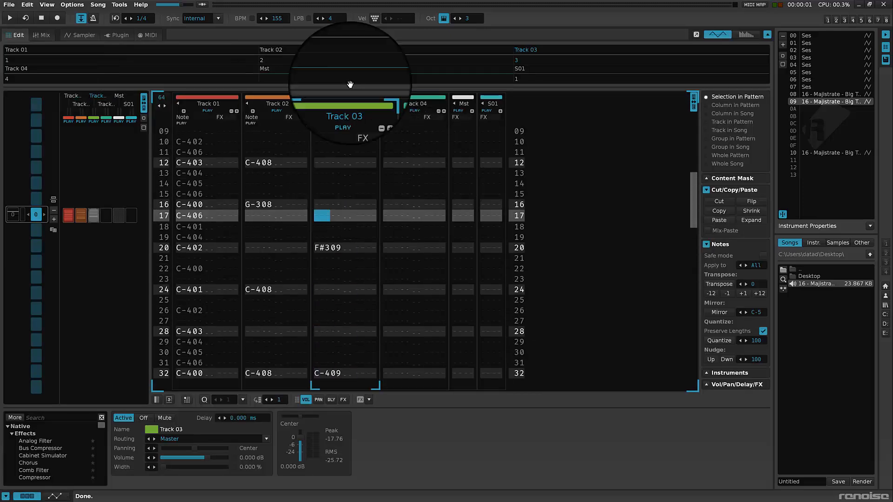
key(Home)
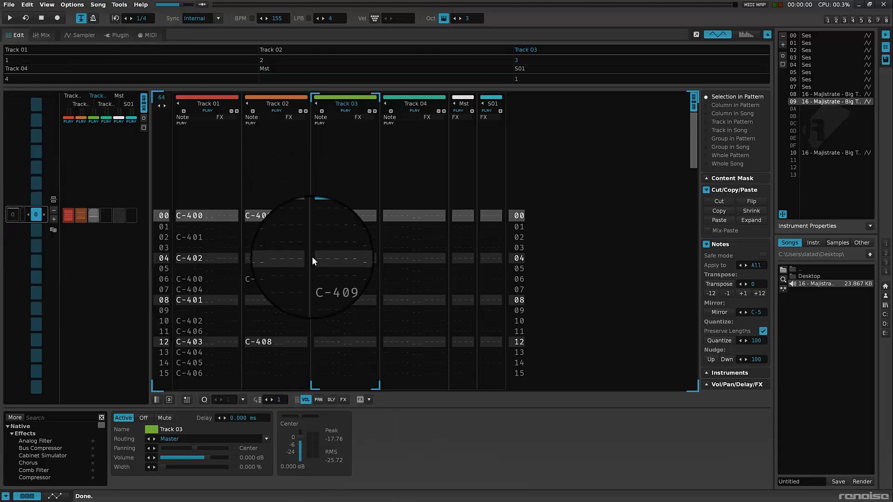
key(space)
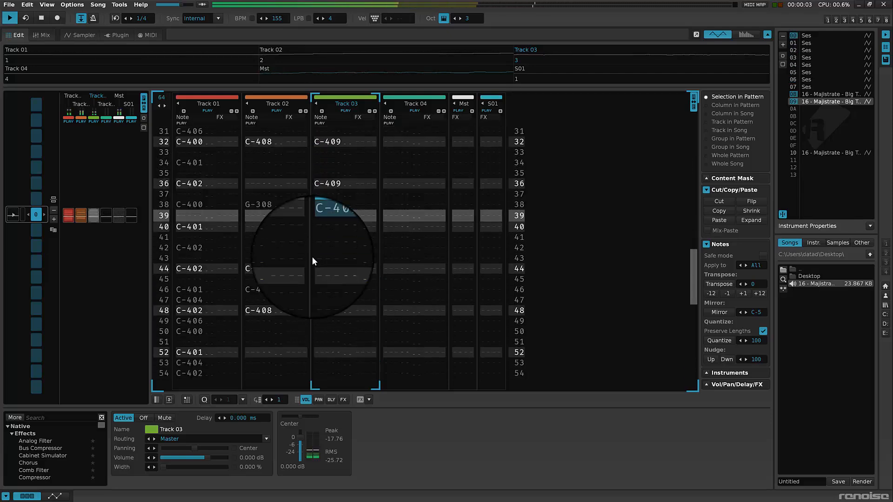
key(space)
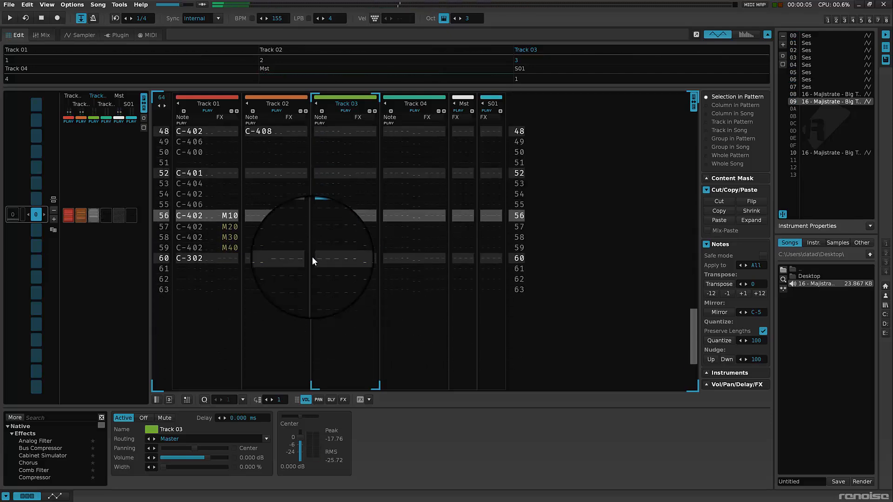
key(Escape)
key(Down)
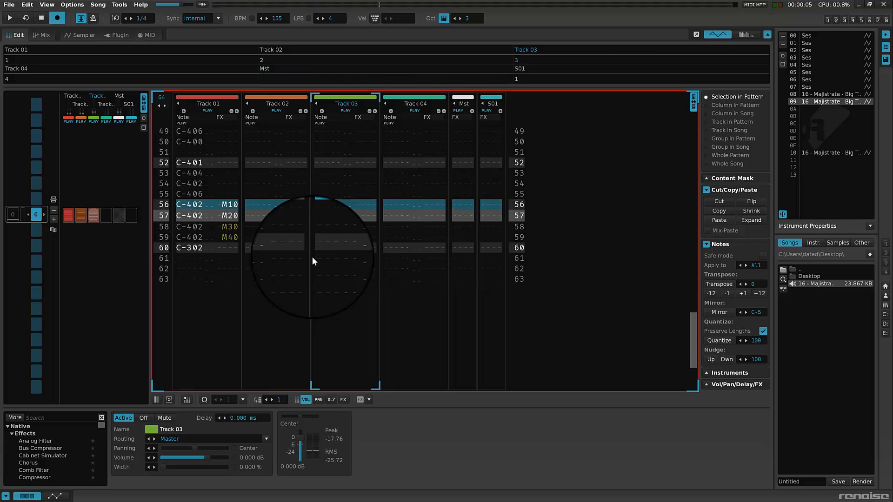
key(Escape)
key(space)
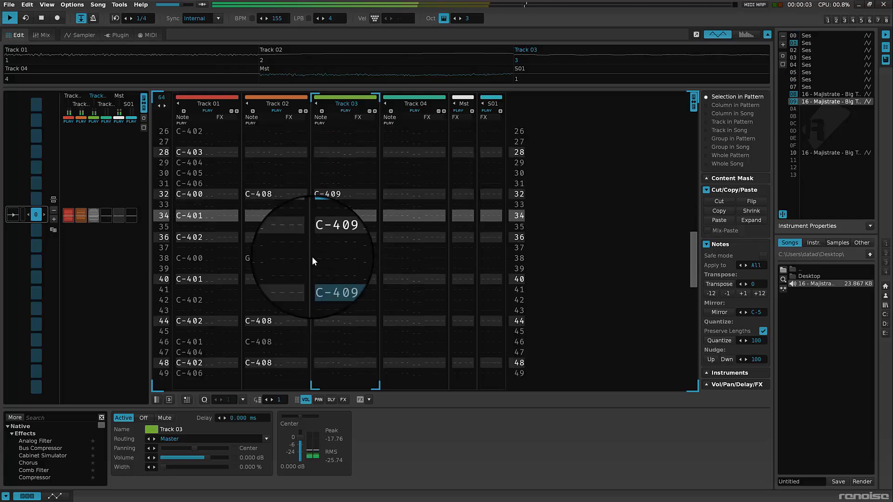
key(space)
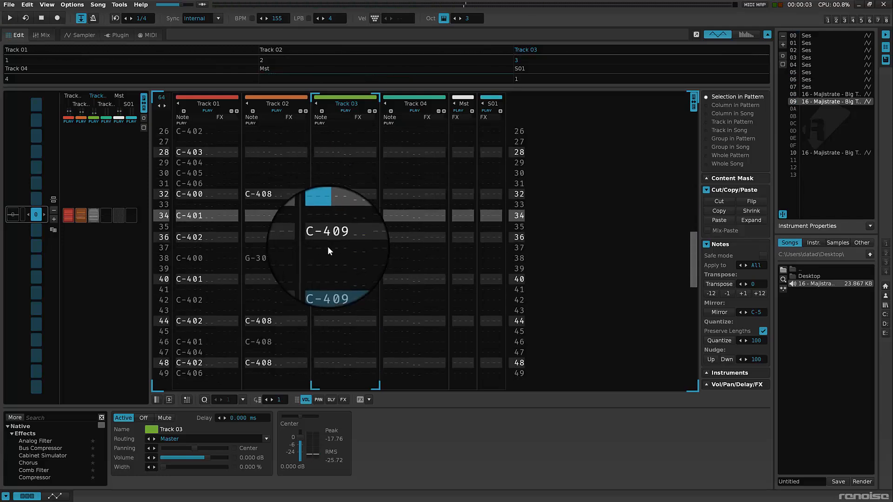
Move the Track 03 note on line 36 to line 38 and give it the volume effect command M20.
mouse_move(327, 246)
mouse_down()
mouse_move(326, 218)
mouse_move(333, 273)
mouse_move(331, 261)
mouse_up()
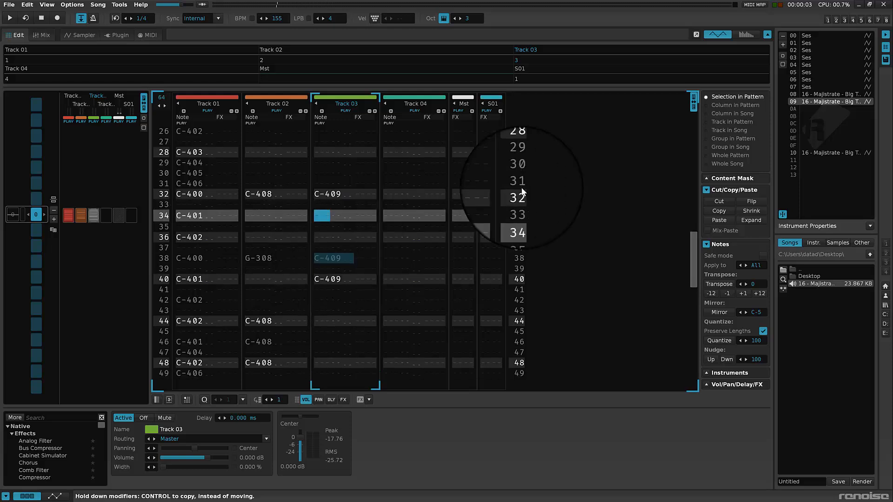
key(Down)
key(Down)
key(Down)
key(Right)
key(Right)
key(Right)
key(Right)
key(Down)
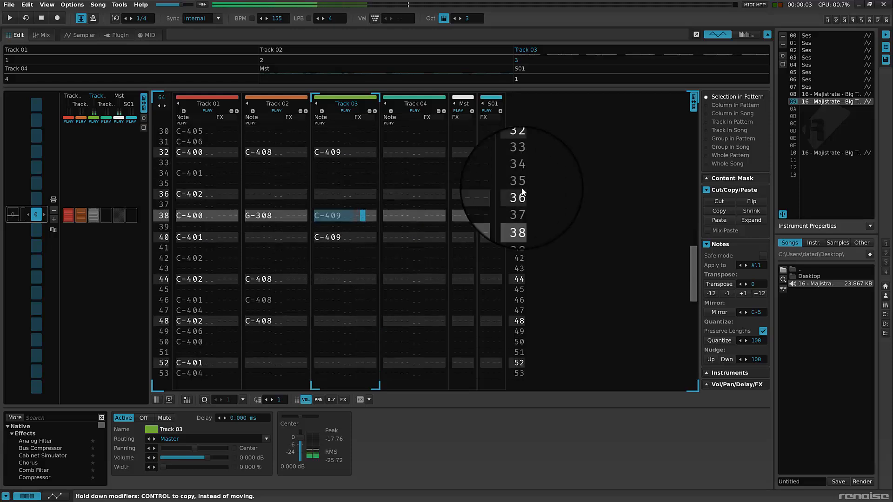
key(Escape)
text(m20)
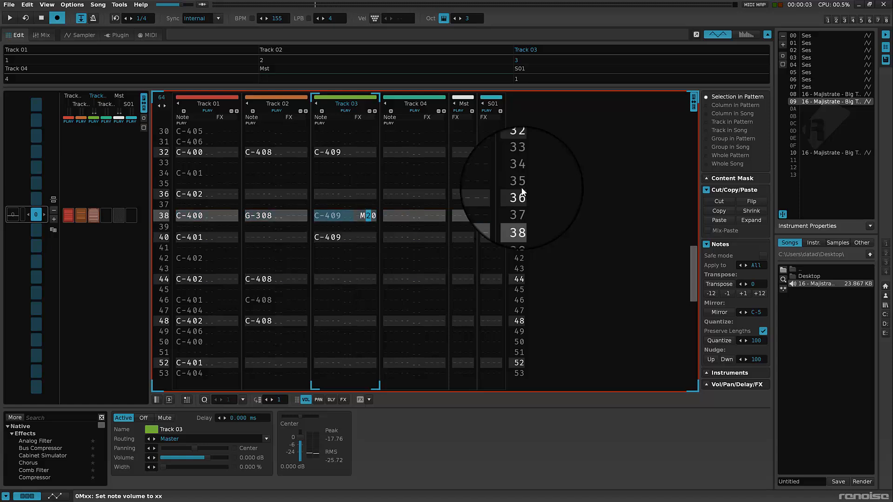
Move the F#3 note of instrument 09 on Track 03 from line 56 to line 52.
key(Down)
key(Down)
key(Down)
key(Down)
key(Down)
key(Down)
key(Down)
key(Down)
key(Down)
key(Down)
key(Down)
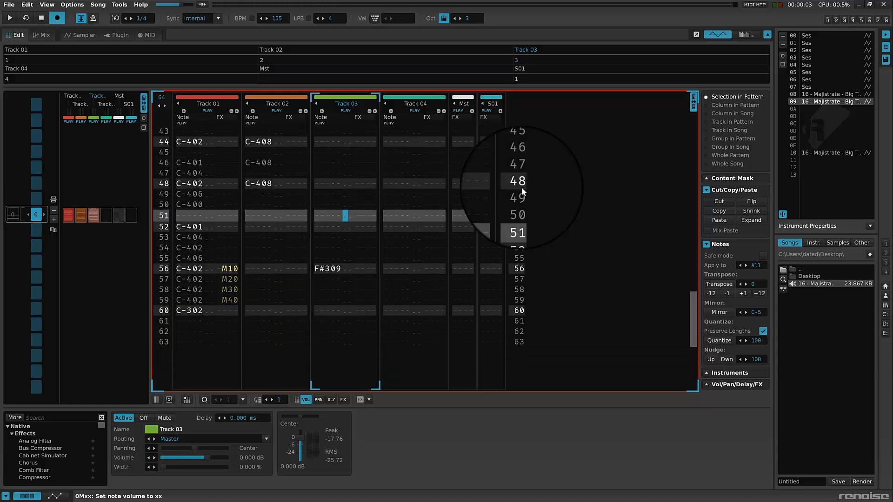
key(Down)
key(Down)
key(Down)
key(Down)
key(Down)
key(Down)
drag(319, 217, 696, 75)
key(Up)
key(Up)
Fill lines 52 to 63 of Track 03 with M00 volume effect commands.
key(Right)
key(Right)
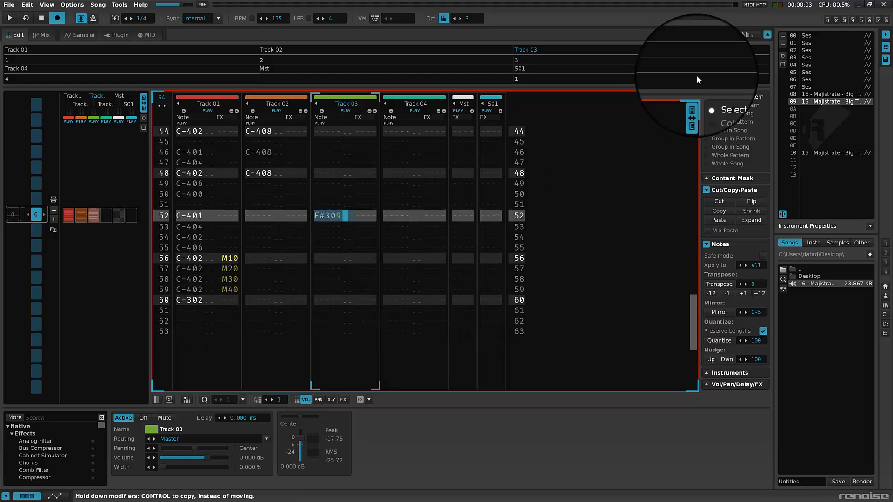
text(m)
key(Up)
key(Down)
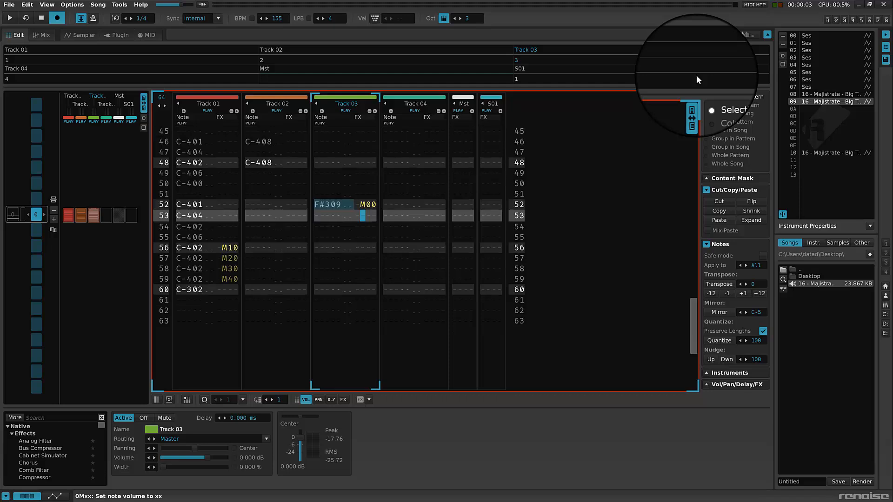
key(Up)
key(Down)
text(mmmmmmmmmmm)
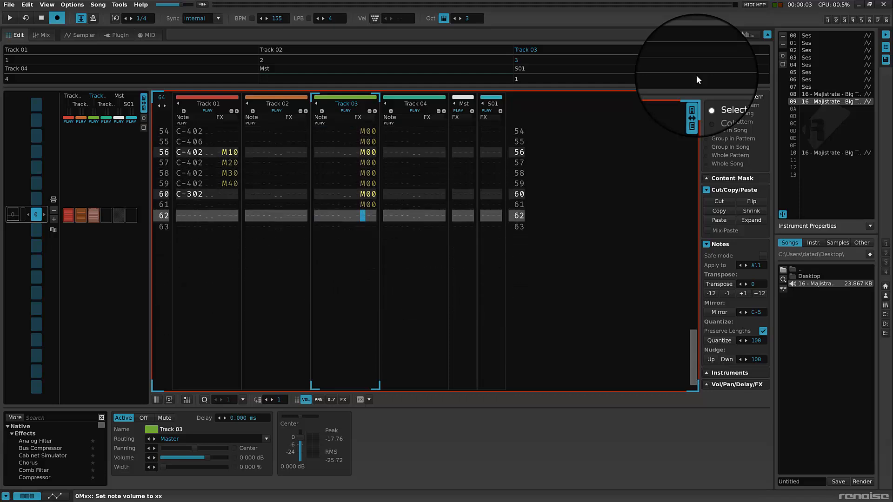
Set the Track 03 volume commands from line 52 to line 63 to alternate between M80 and M20.
key(Up)
key(Up)
key(Up)
key(Up)
key(Up)
key(Up)
key(Up)
key(Up)
key(Up)
key(Up)
key(Up)
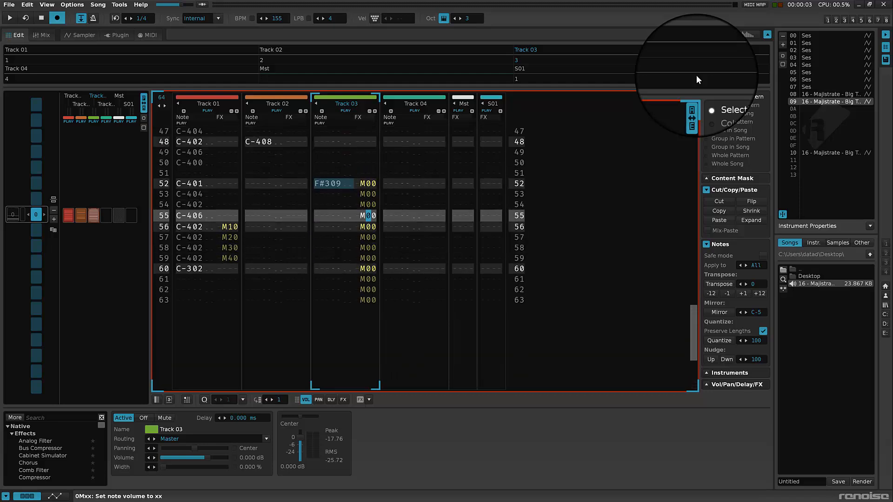
key(Right)
key(Up)
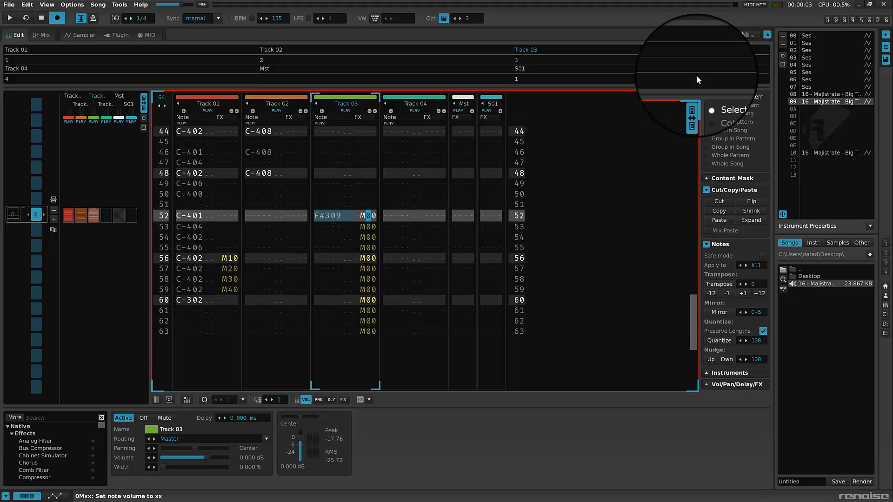
text(8)
key(Down)
key(Down)
key(Down)
key(Down)
key(Down)
key(Down)
key(Down)
key(Down)
key(Down)
key(Down)
key(Down)
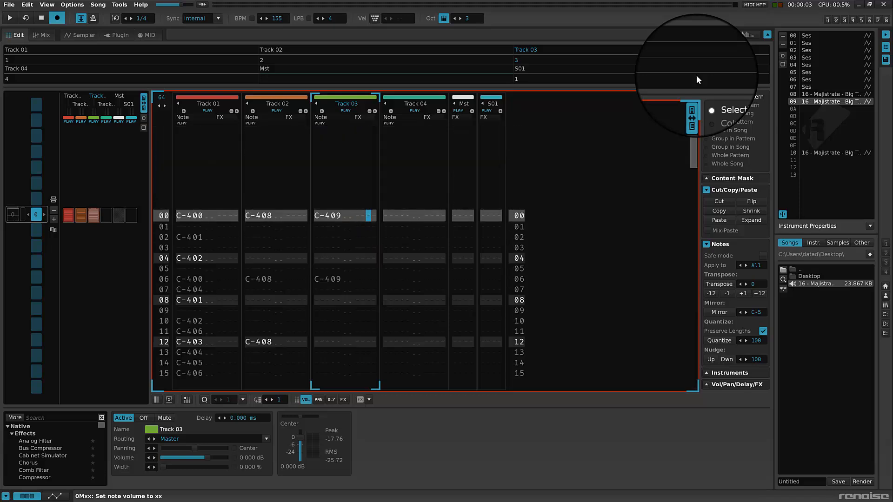
Play back the pattern from line 00 and raise the M20 commands on Track 03, on line 38 and between lines 53 and 63, to M40.
key(space)
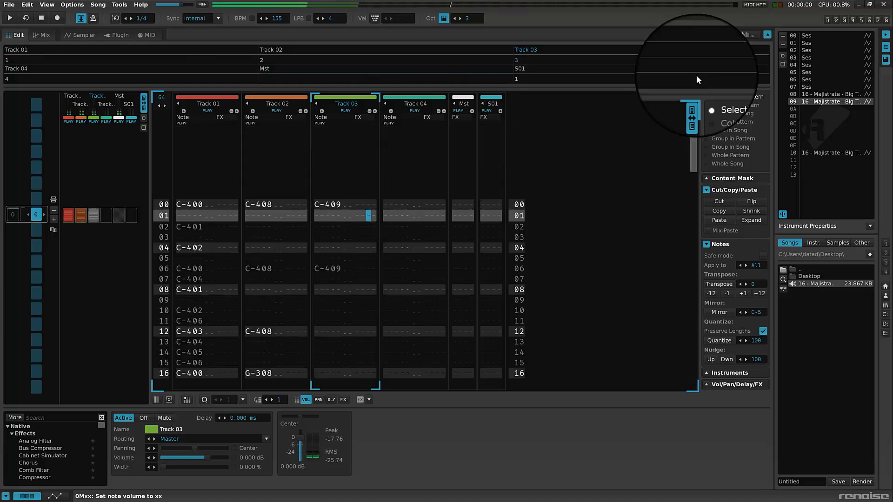
key(space)
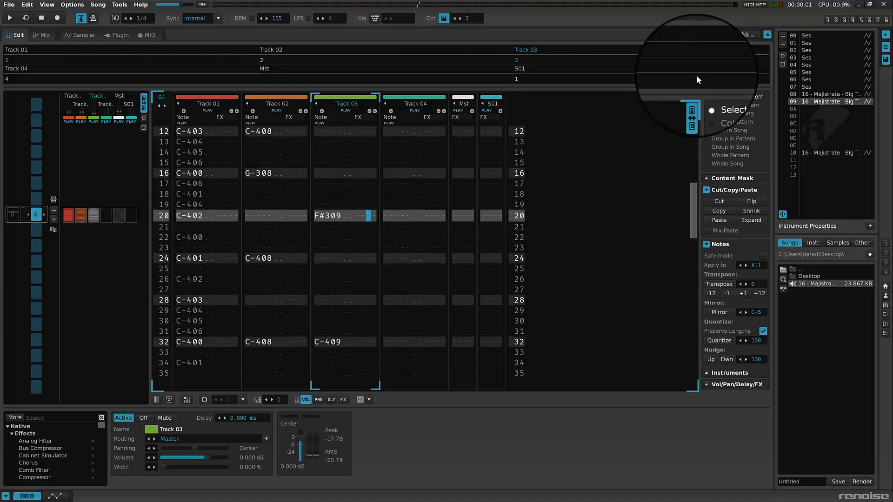
key(Escape)
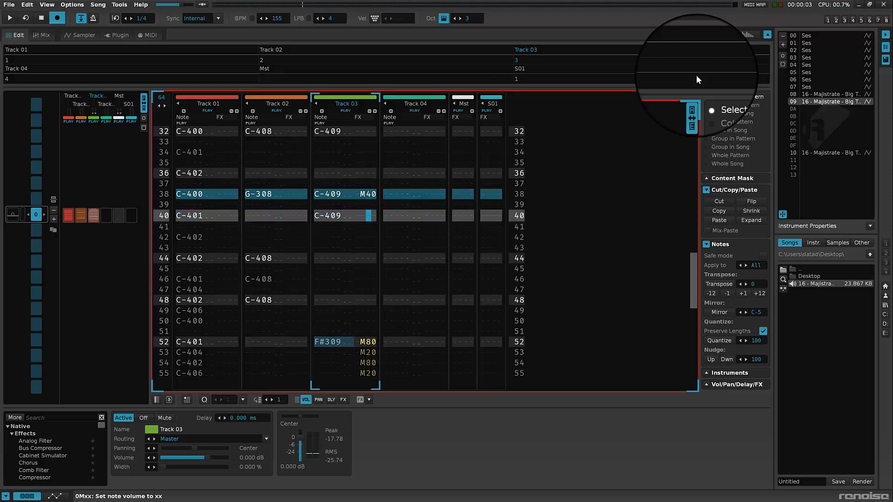
text(4)
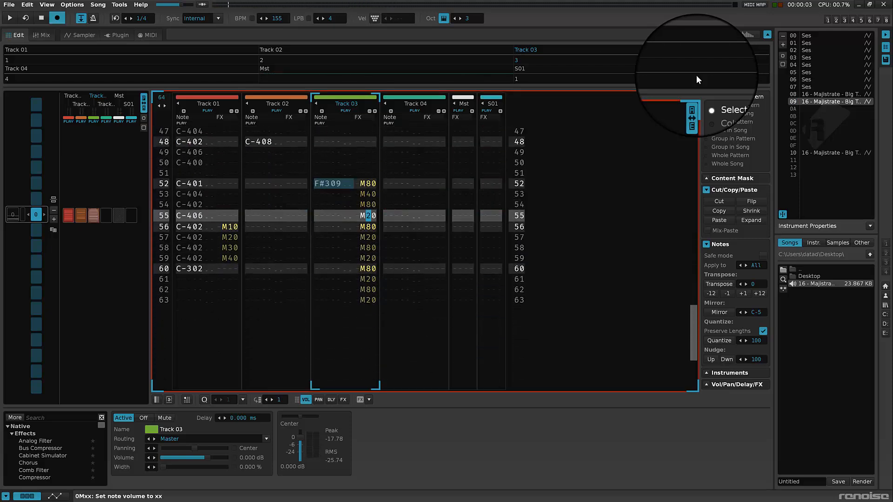
text(4444)
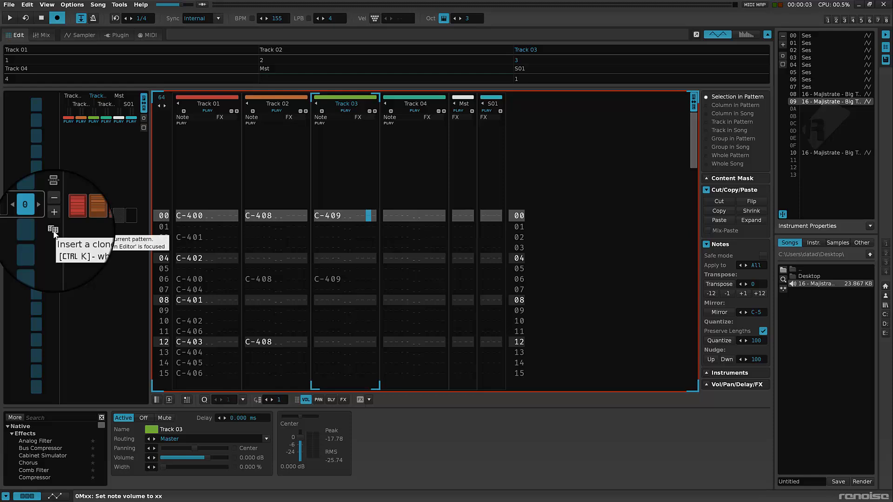
Clone pattern 0 until the sequence holds patterns 0 to 3, and clear Track 01 and Track 02 in pattern 0.
click(54, 232)
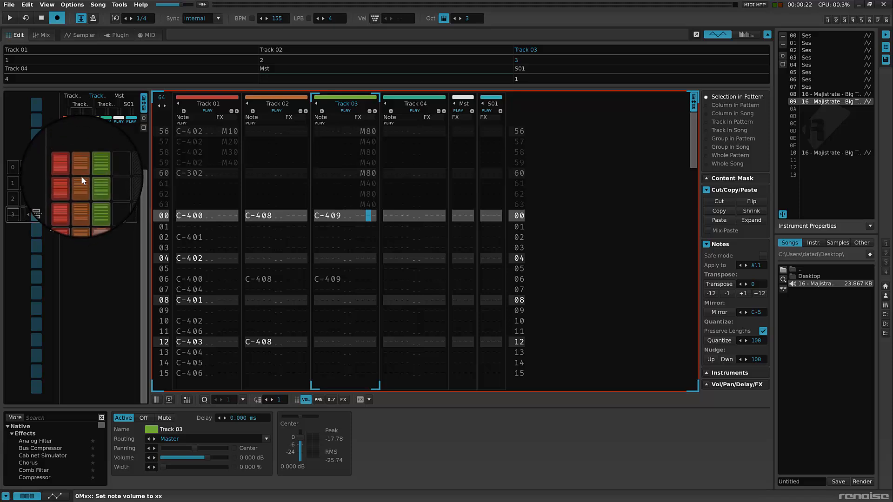
click(68, 163)
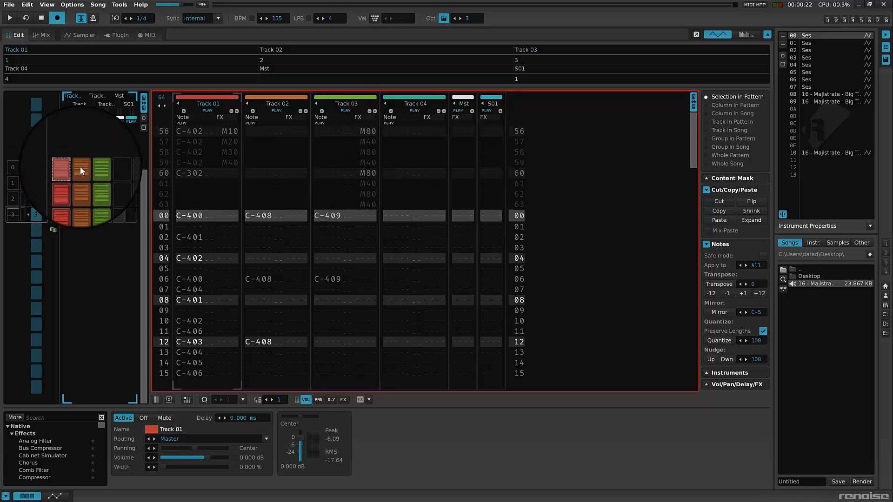
shift+click(80, 166)
key(Delete)
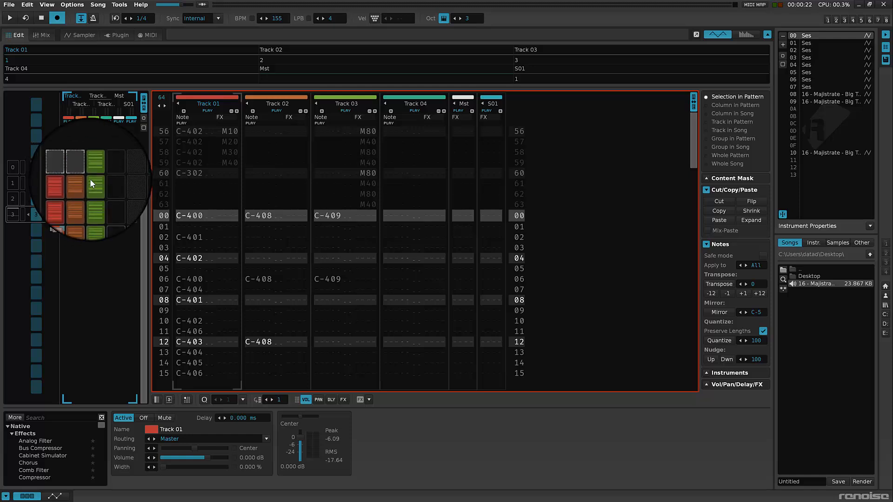
Play the song from the beginning and clear Track 01 in pattern 1.
key(Home)
key(space)
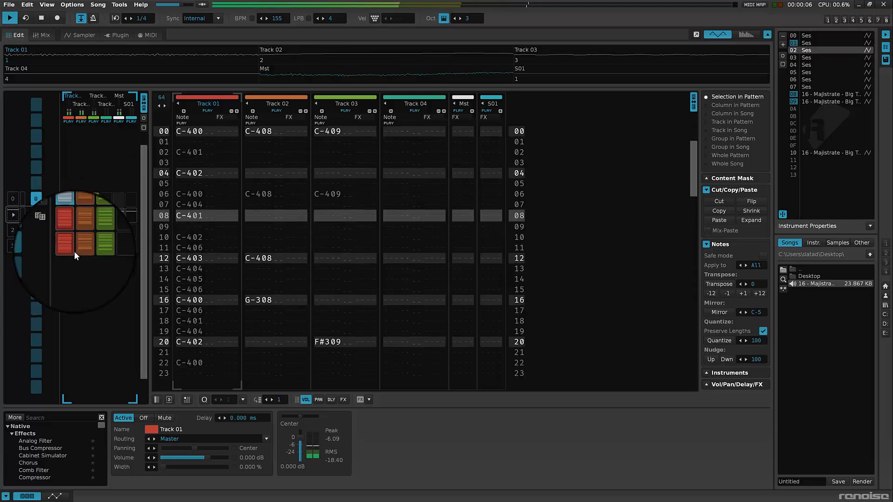
key(space)
click(68, 215)
key(Delete)
click(70, 229)
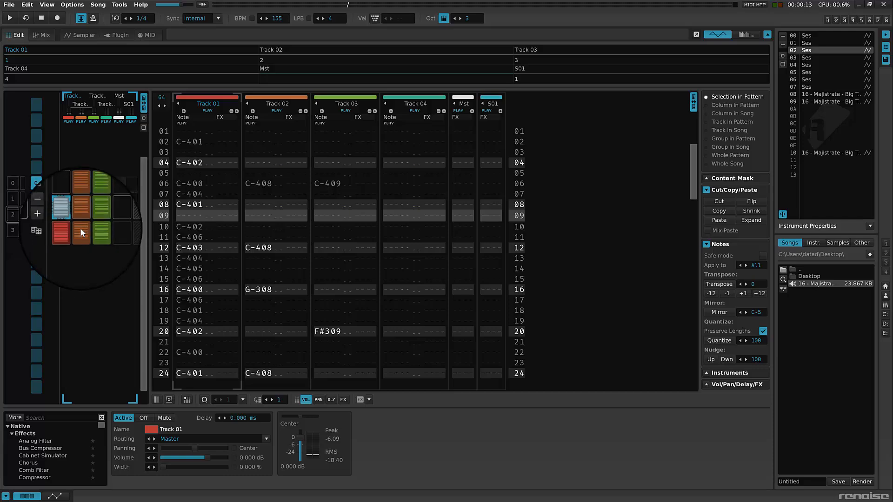
Play back the sequence and cut the closing run of Track 01 notes in pattern 3, through line 63, keeping the effect commands.
key(space)
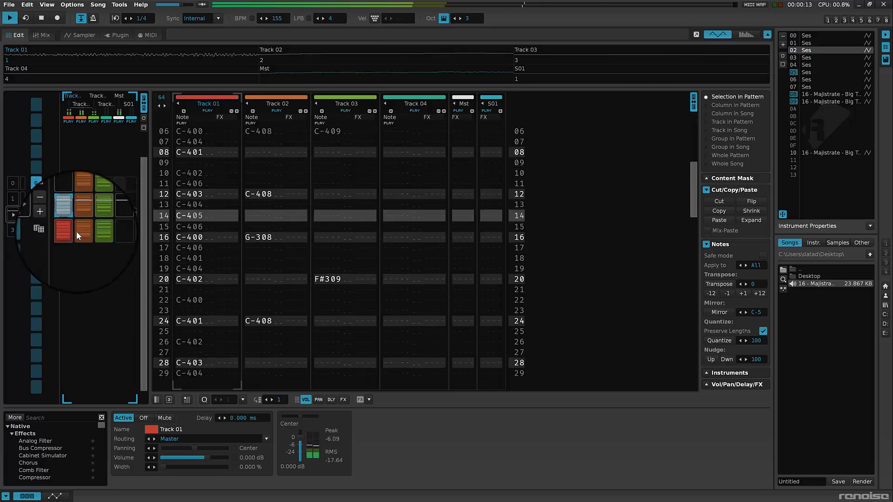
key(space)
click(283, 261)
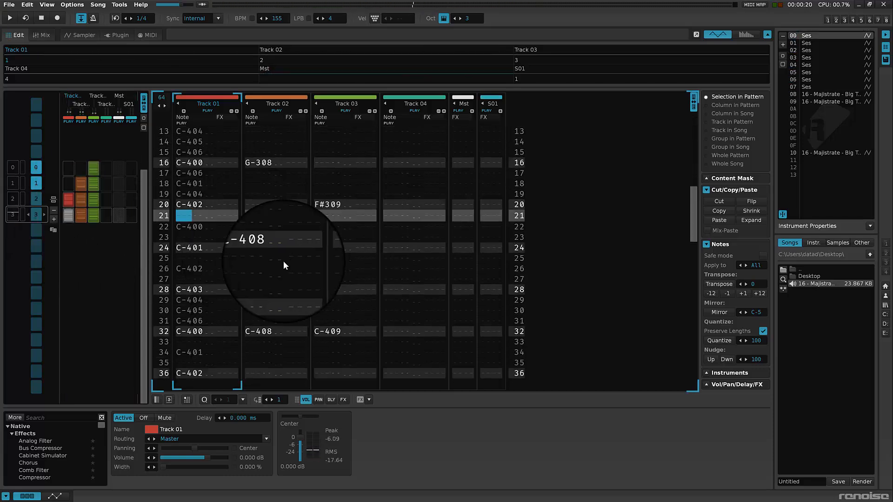
scroll(210, 256, down, 2)
scroll(211, 257, down, 4)
drag(200, 279, 199, 465)
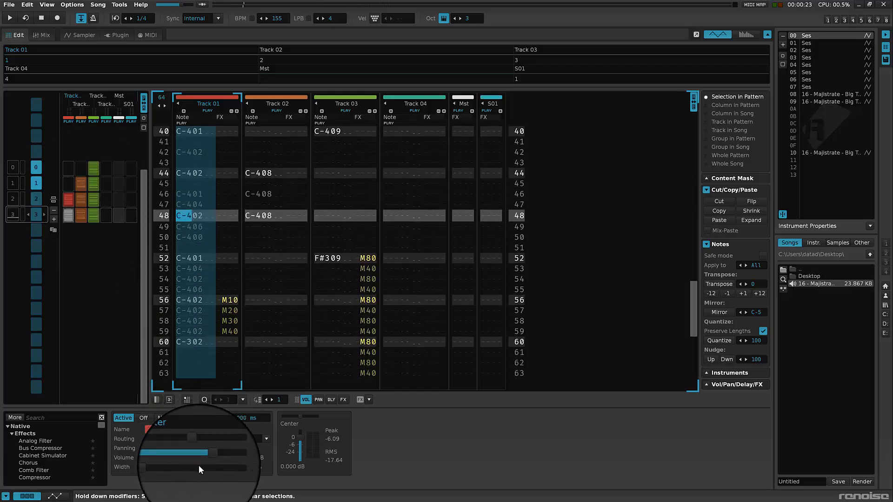
key(ctrl+x)
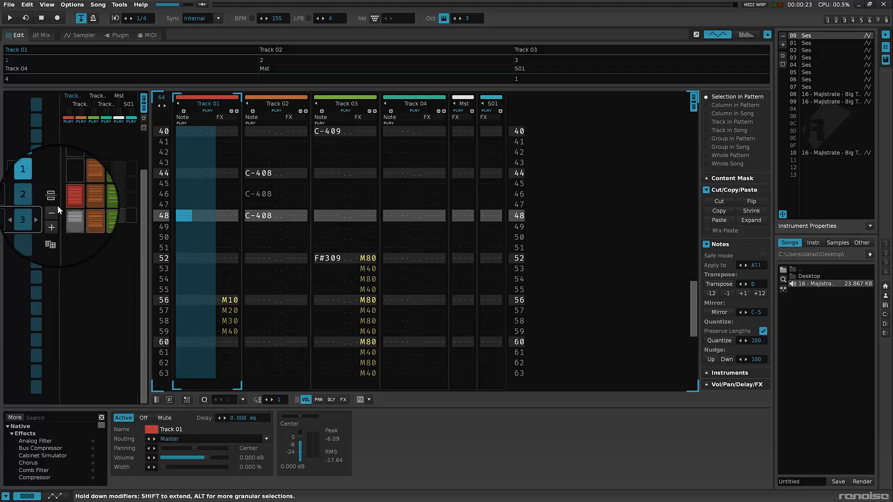
scroll(74, 205, up, 3)
scroll(74, 207, down, 1)
scroll(75, 208, up, 1)
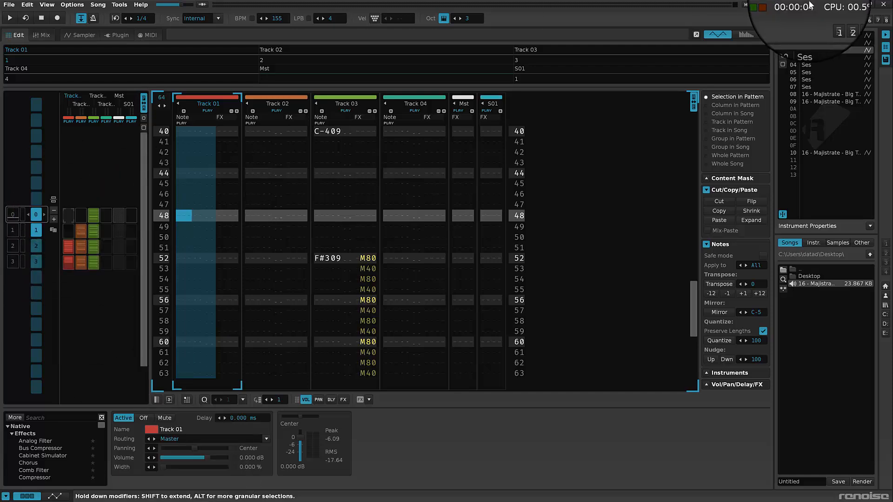
scroll(86, 225, down, 3)
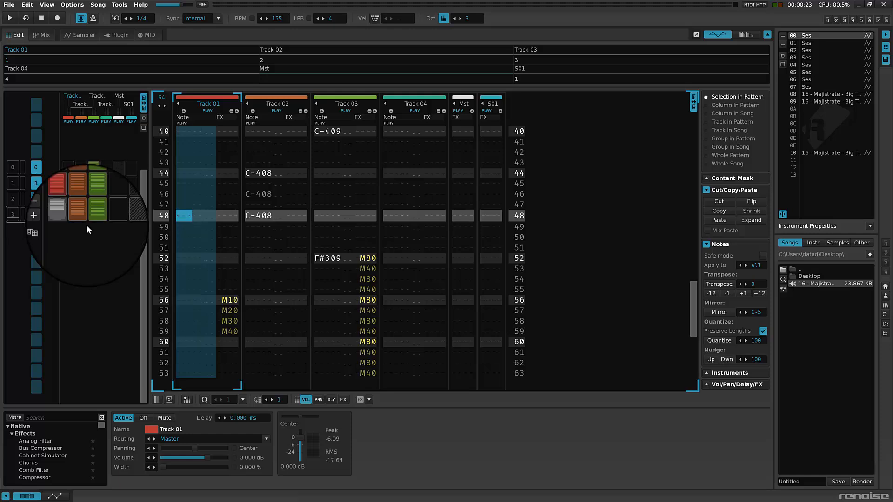
scroll(87, 225, up, 3)
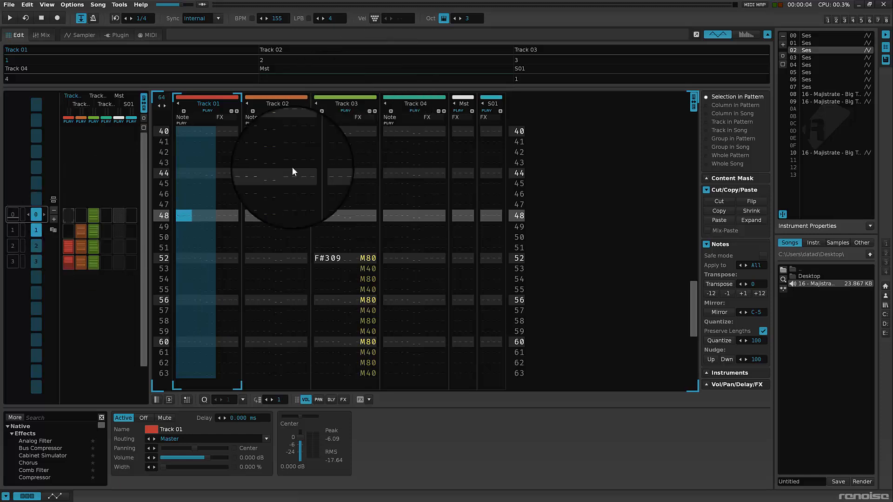
click(185, 259)
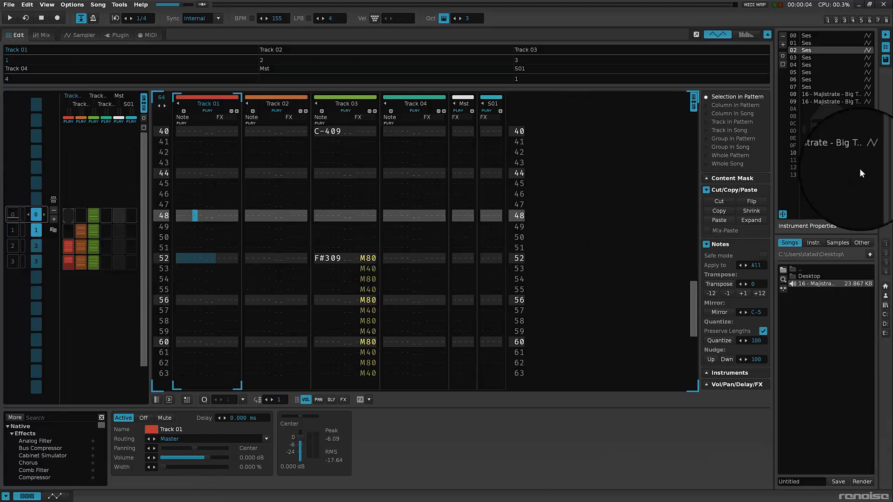
Delete the instrument in slot 10 and select the one in slot 08.
right_click(837, 154)
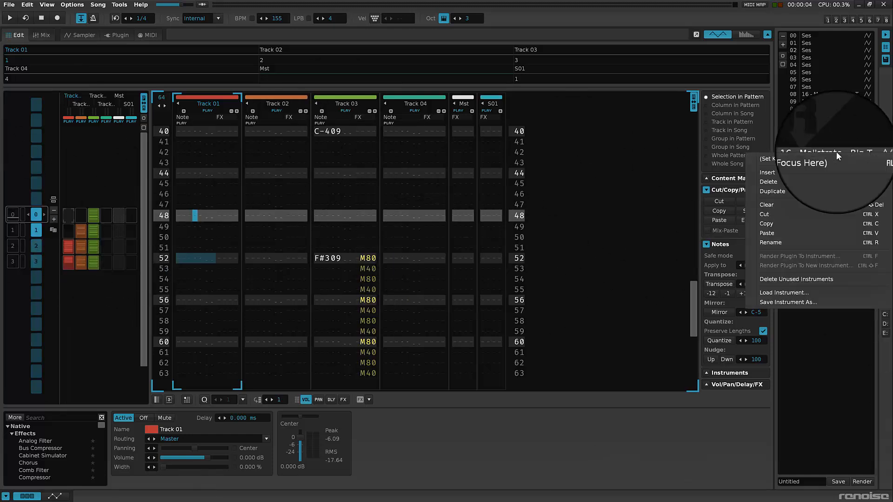
click(791, 184)
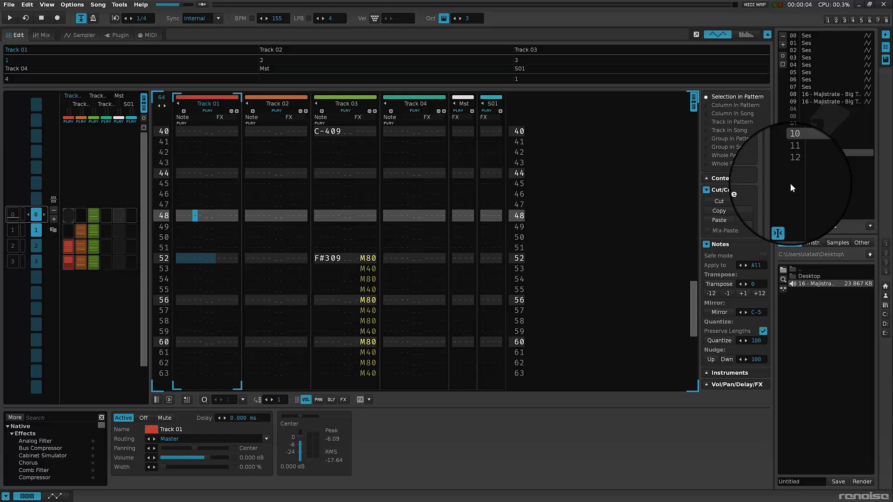
click(831, 94)
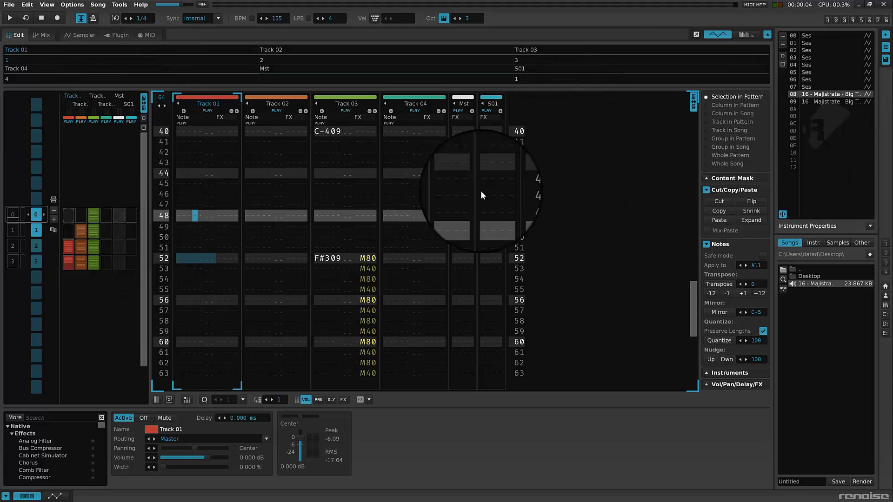
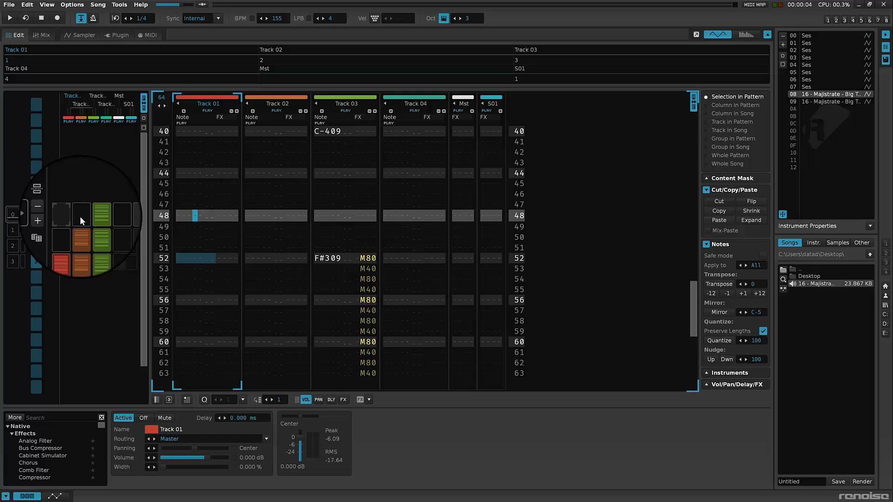
Save the song as majiset in the xrns2xmod folder.
click(8, 6)
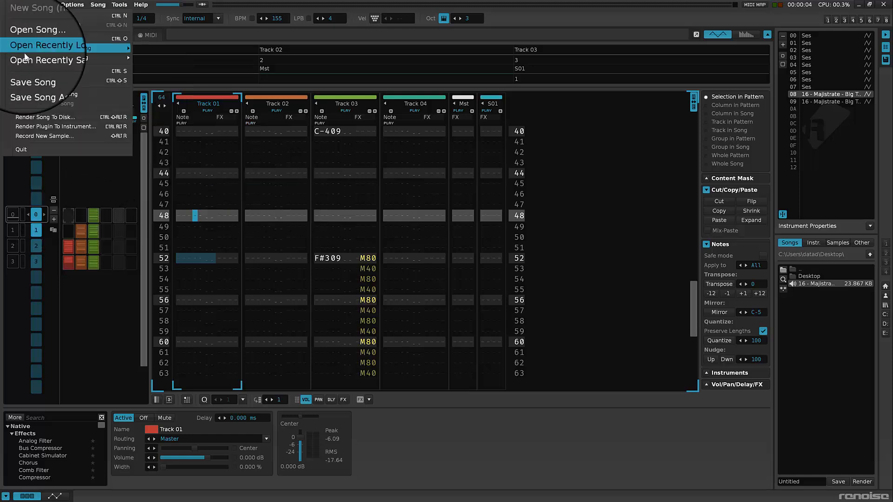
click(36, 72)
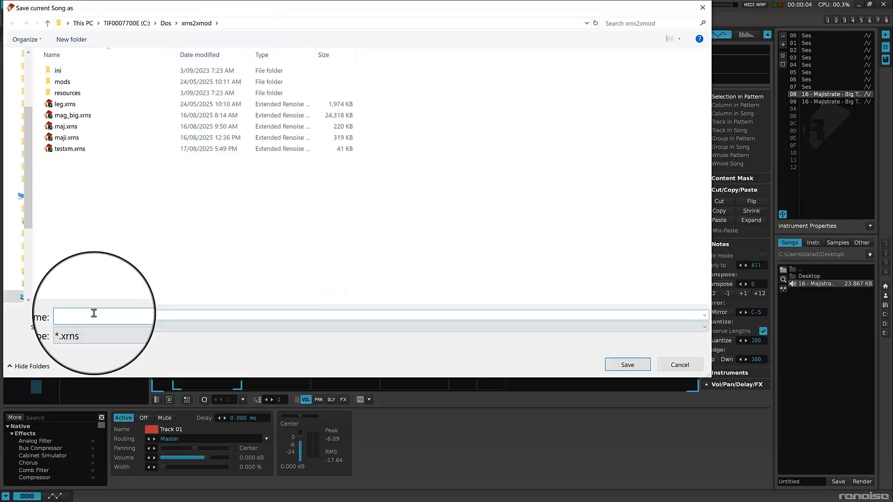
text(m)
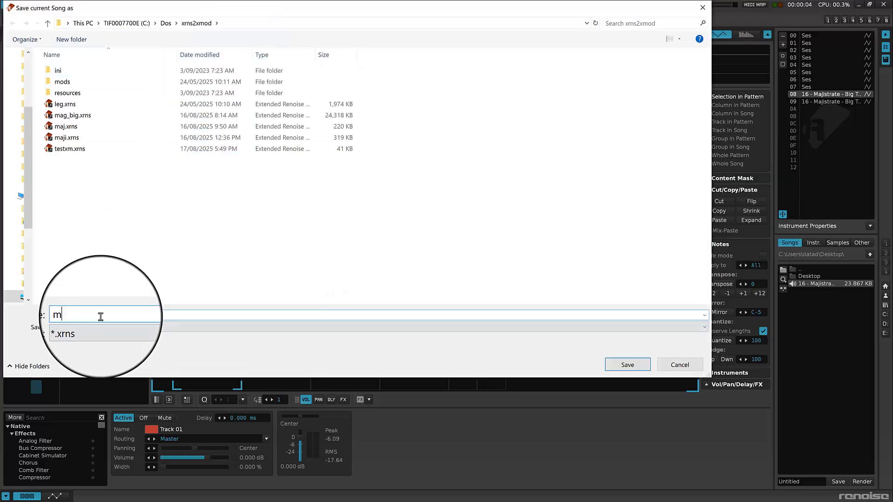
text(ajiset)
key(Return)
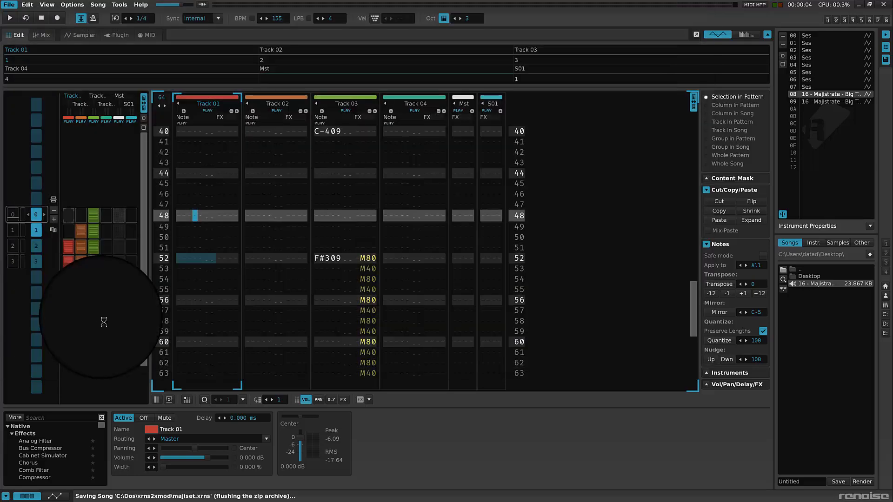
Close Renoise and load the module majiset.xm in the Fasttracker II clone.
click(884, 6)
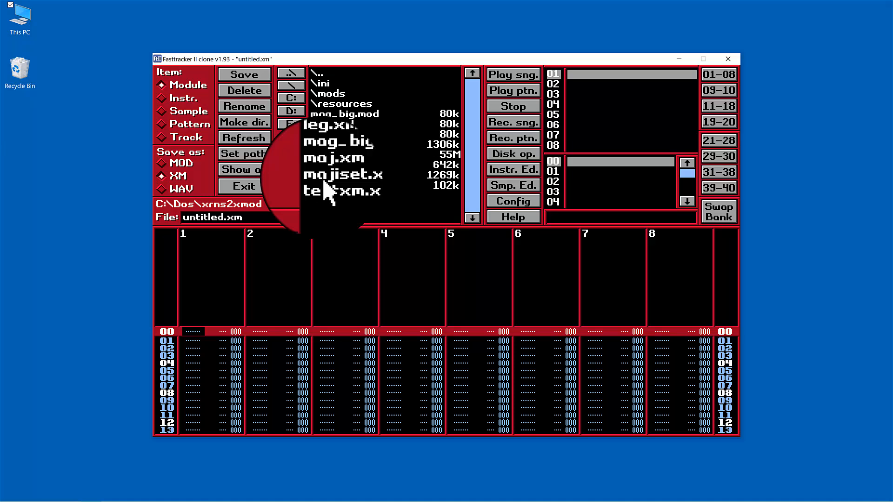
click(325, 181)
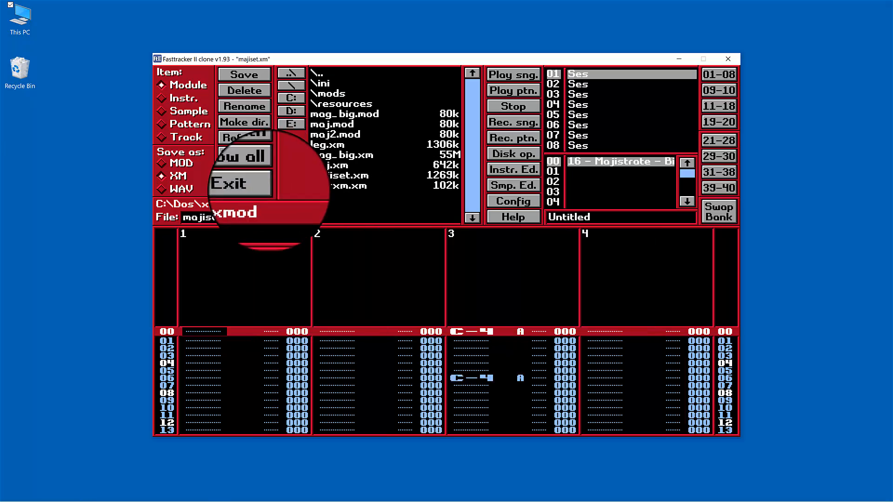
Set the song speed to 06 and audition the song before stopping playback.
click(243, 186)
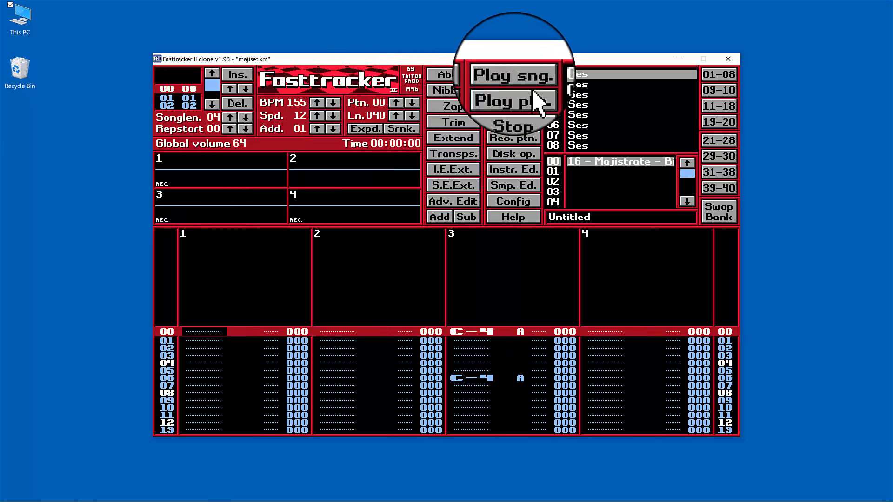
click(498, 91)
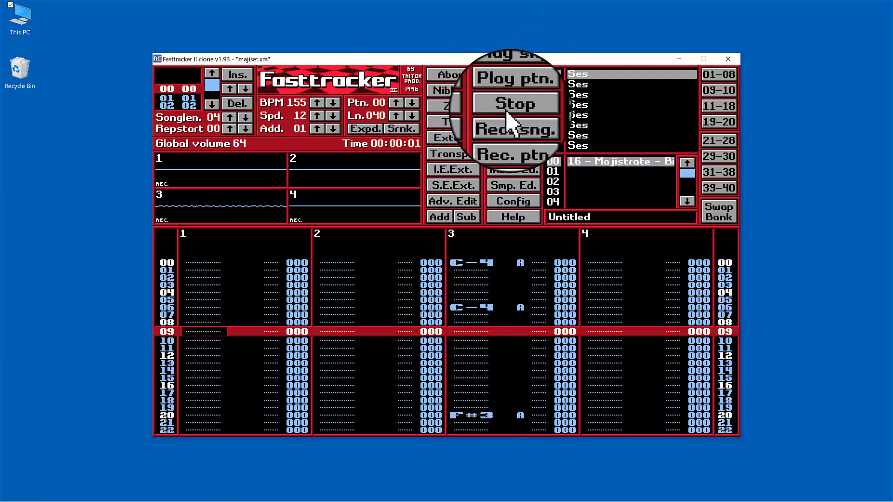
click(334, 115)
click(334, 116)
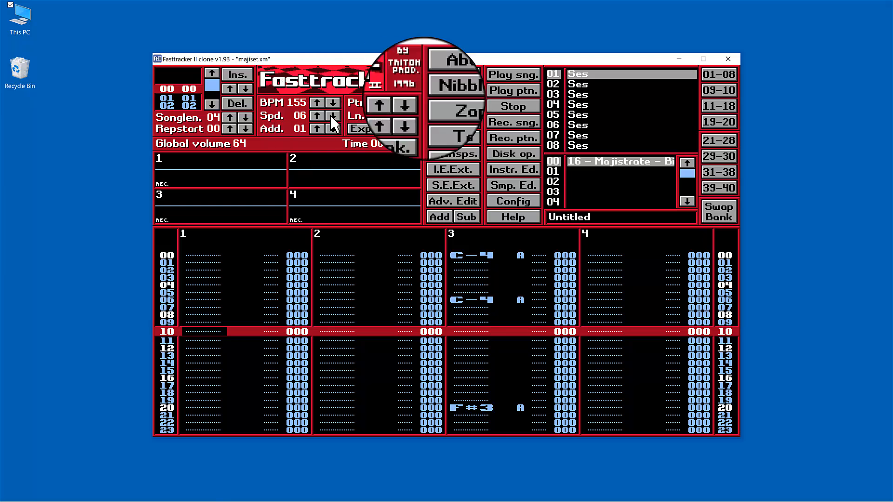
click(502, 72)
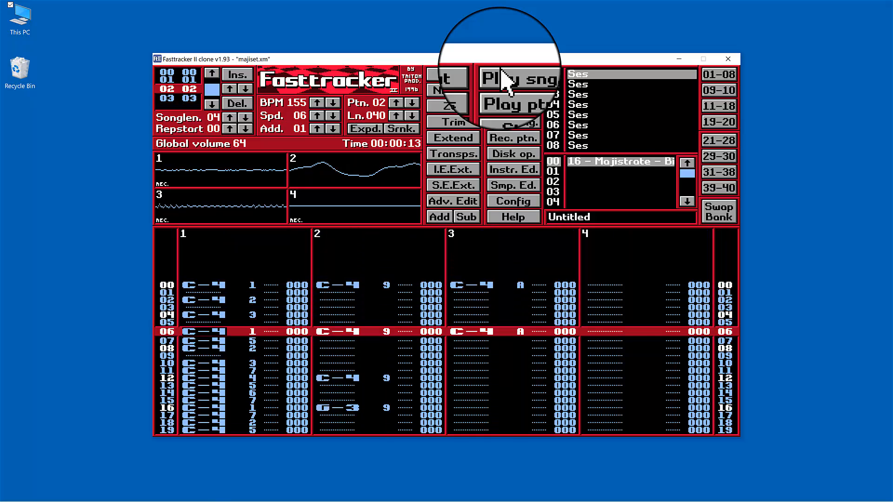
click(506, 112)
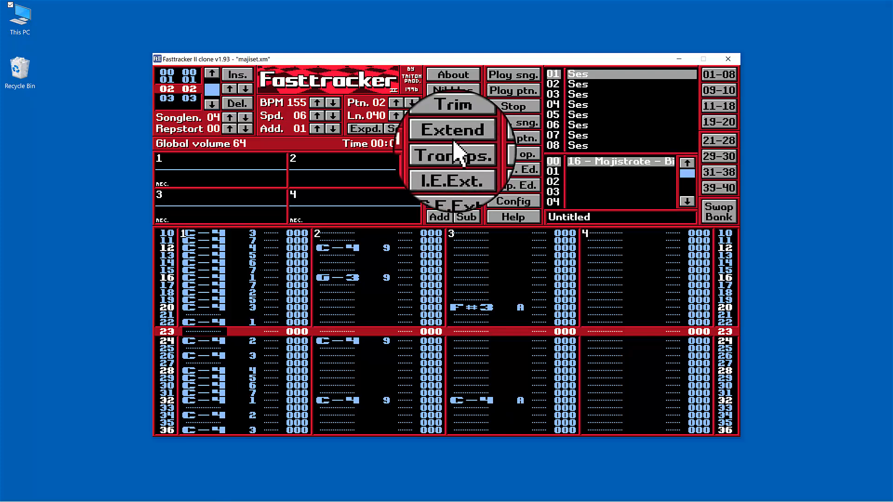
Trim the song, removing all unused content and converting the samples to 8-bit.
click(454, 122)
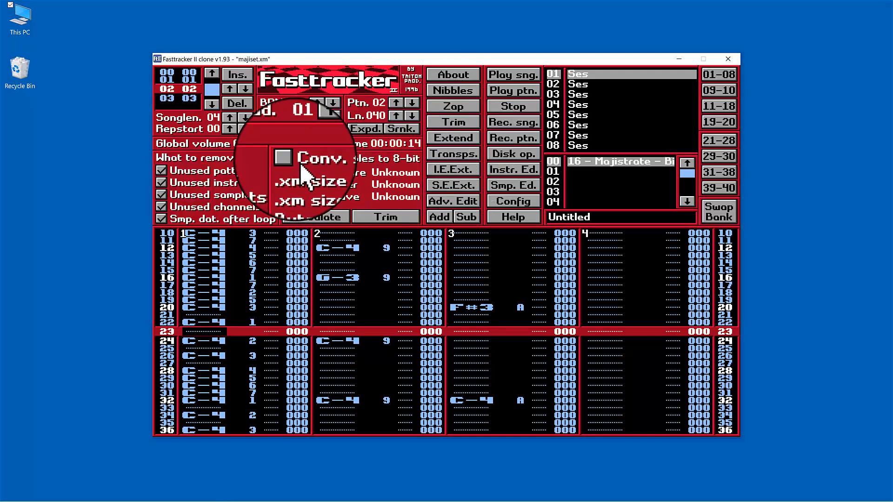
click(288, 159)
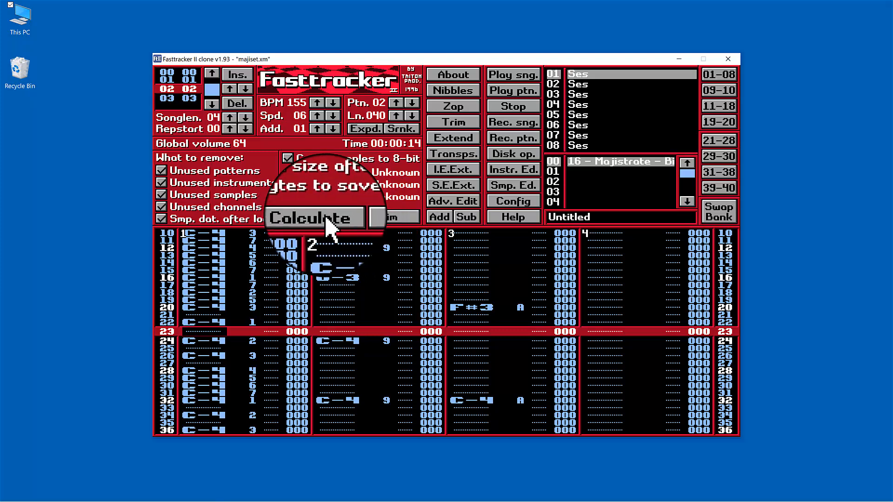
click(384, 218)
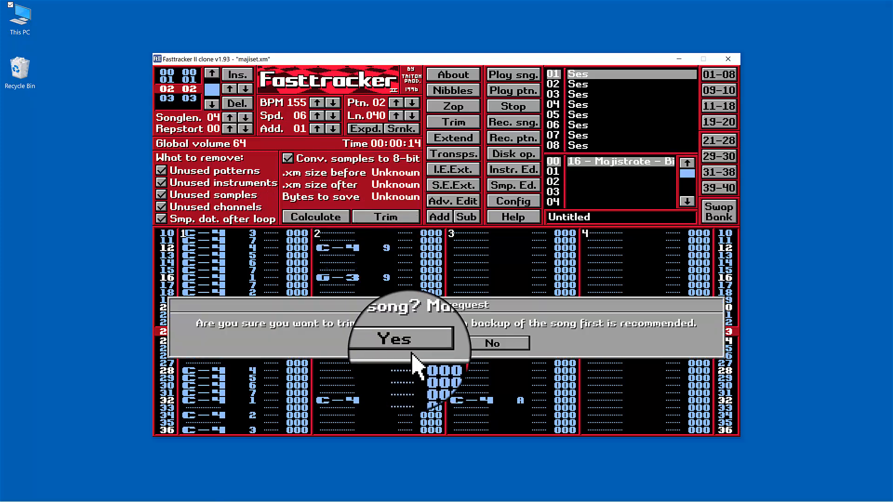
click(399, 343)
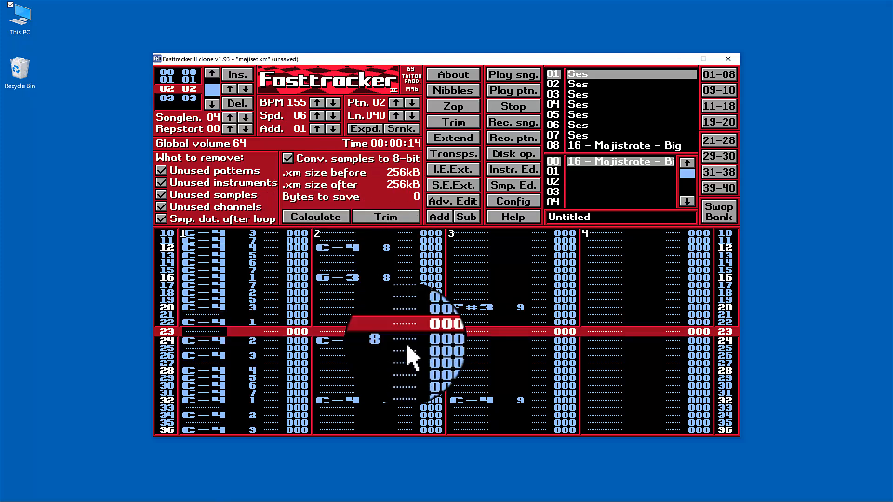
Set the module save format to MOD.
click(520, 155)
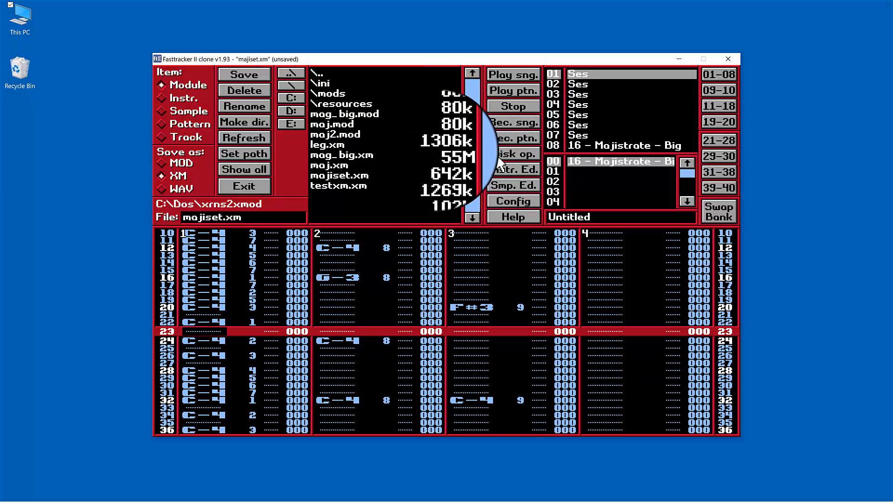
click(168, 160)
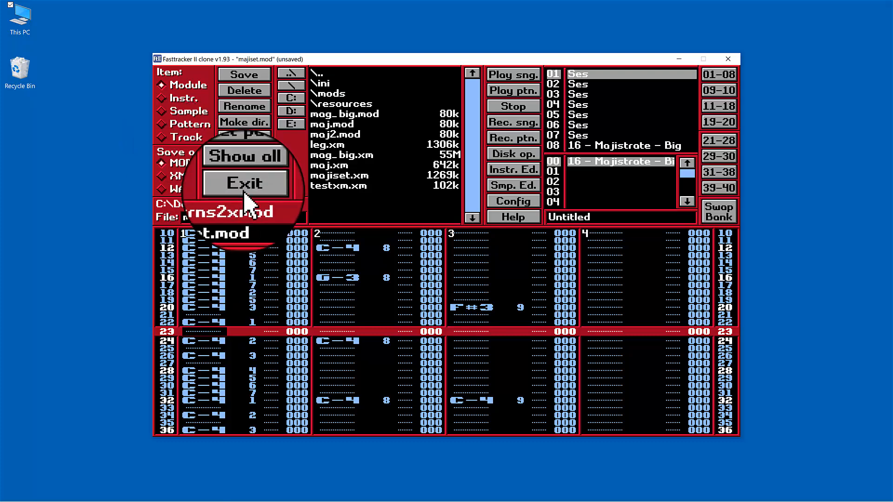
click(252, 187)
Mark the notes on tracks 1 to 3 of pattern 02 and transpose the block for all instruments, raising C-4 to A-6.
scroll(223, 302, up, 16)
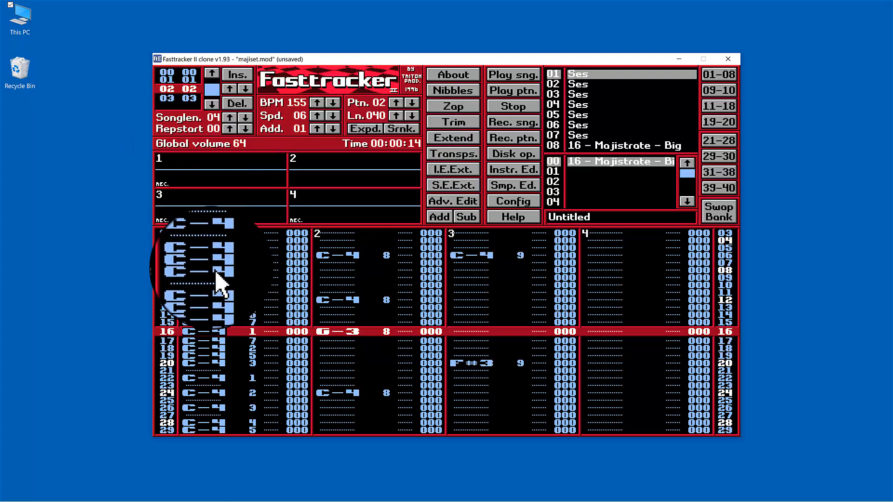
drag(209, 275, 531, 501)
key(Home)
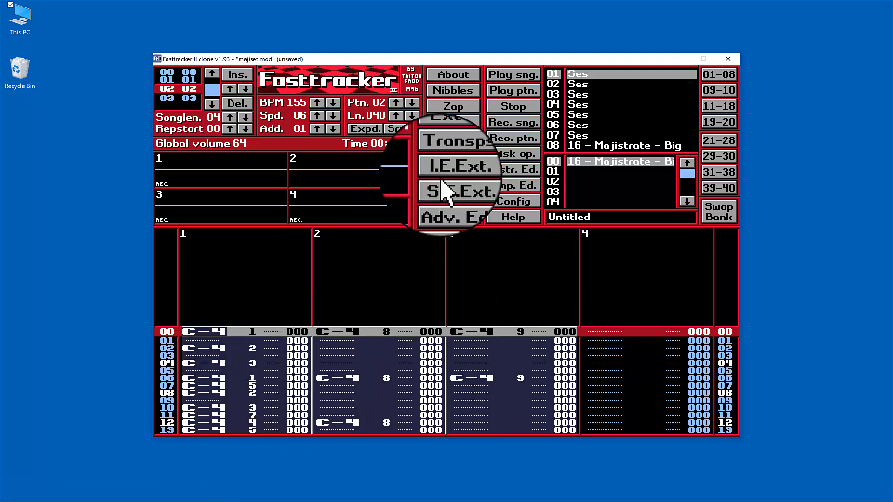
click(451, 157)
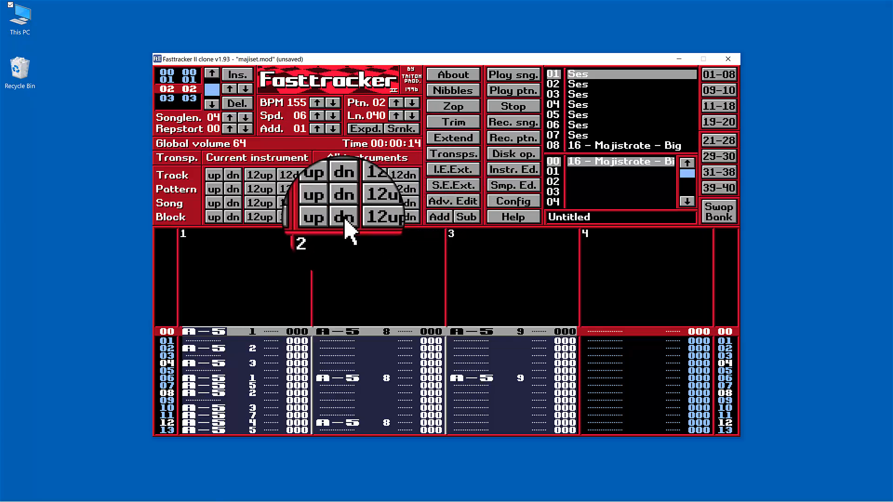
click(369, 220)
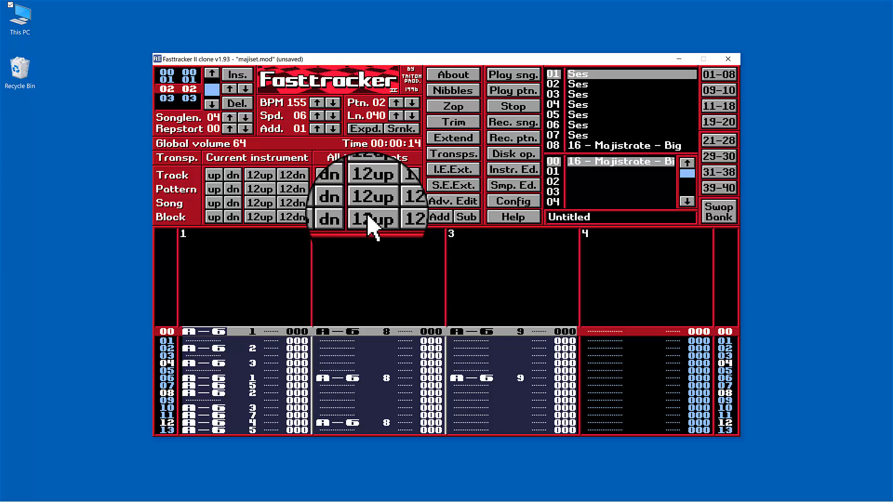
Save the song in MOD format to the Desktop folder as majiset.mod and majiset2.mod.
click(507, 155)
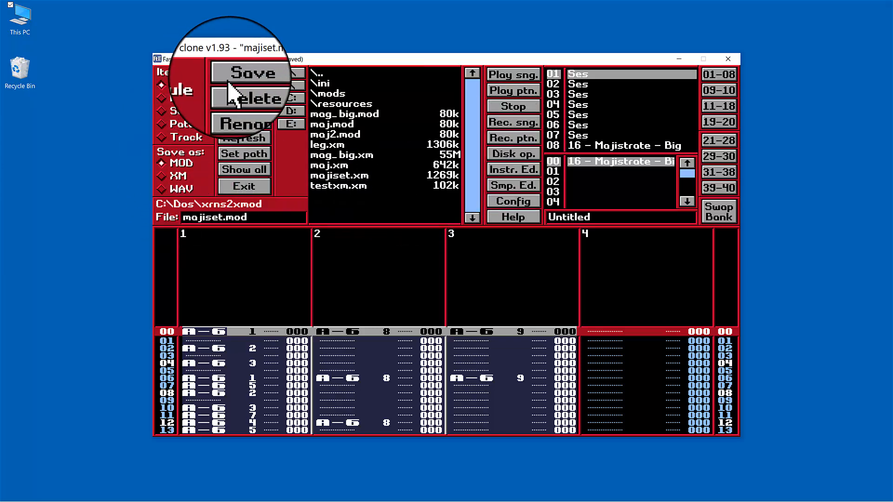
click(318, 75)
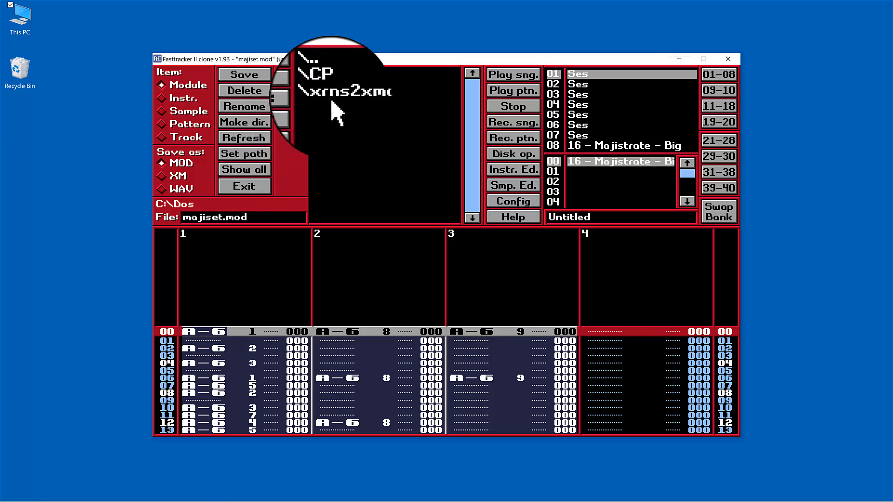
click(330, 94)
click(328, 83)
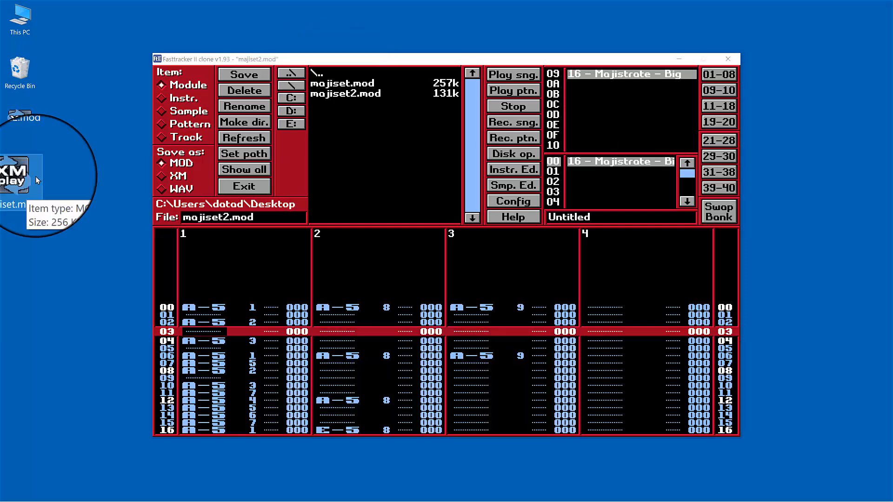
Return to song position 00 and examine the waveform of the first instrument in the sample editor.
click(238, 190)
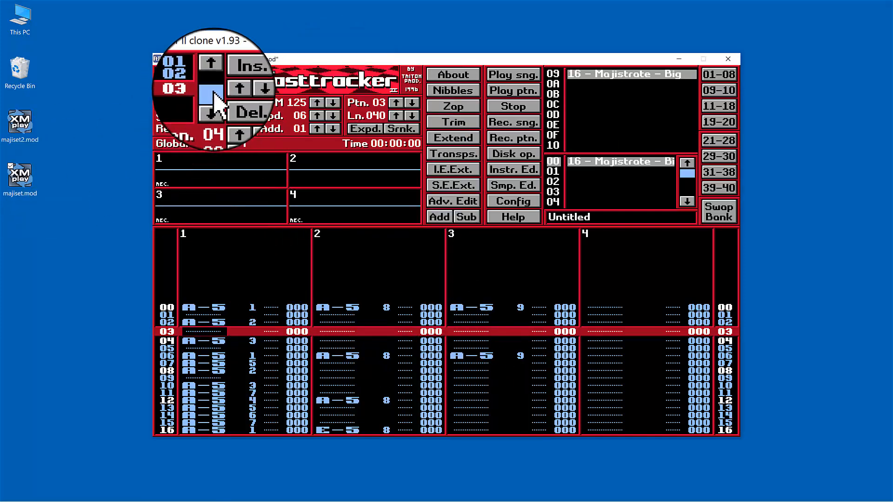
drag(213, 91, 214, 66)
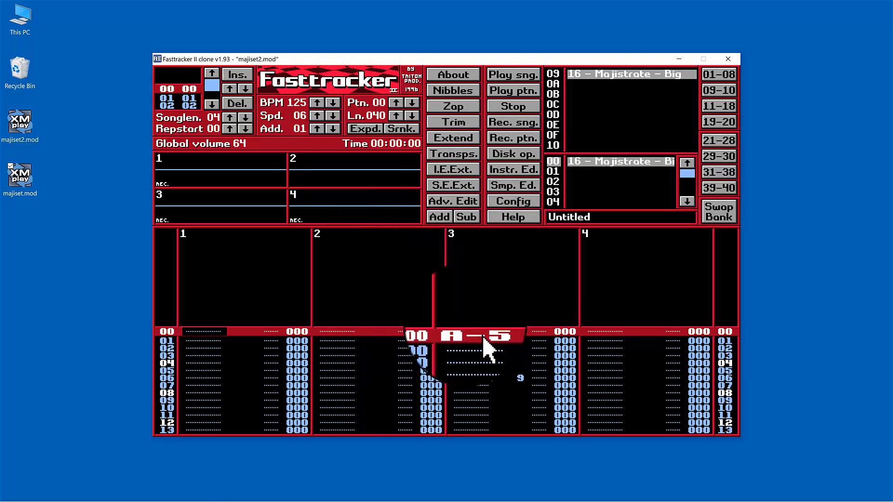
scroll(635, 91, up, 8)
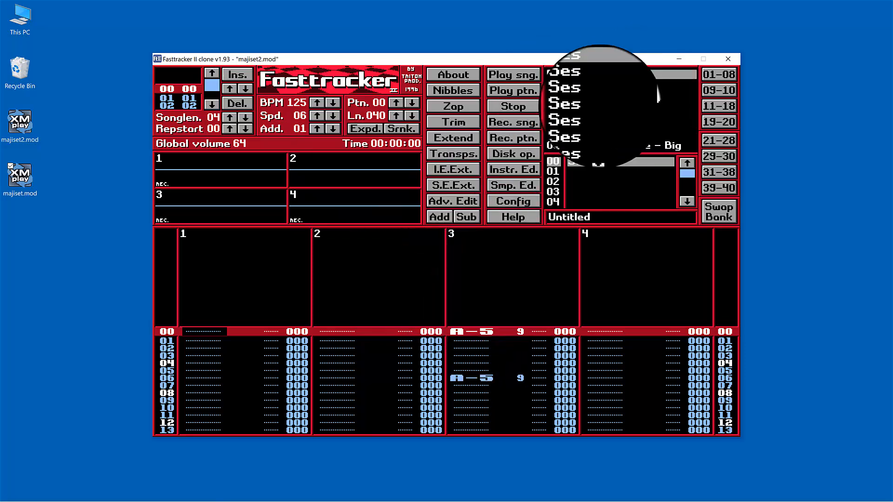
click(512, 185)
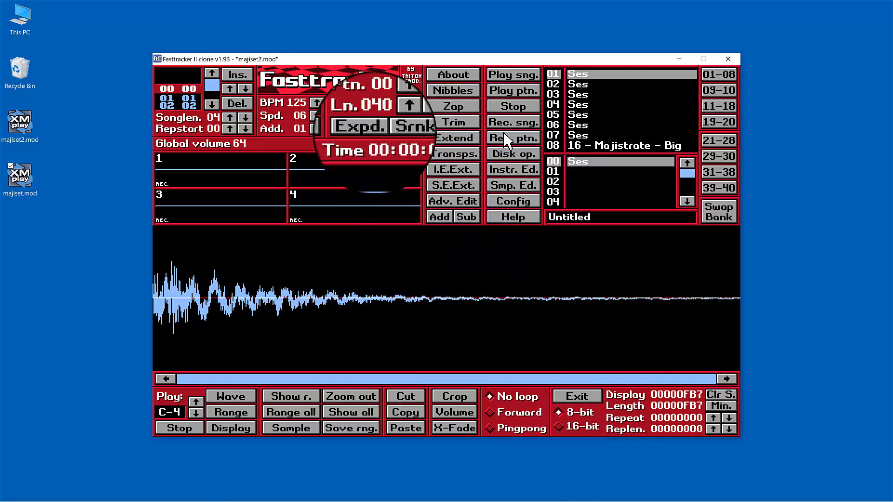
Close Fasttracker II and load majiset2.mod from the desktop into the ProTracker 2 clone.
click(739, 59)
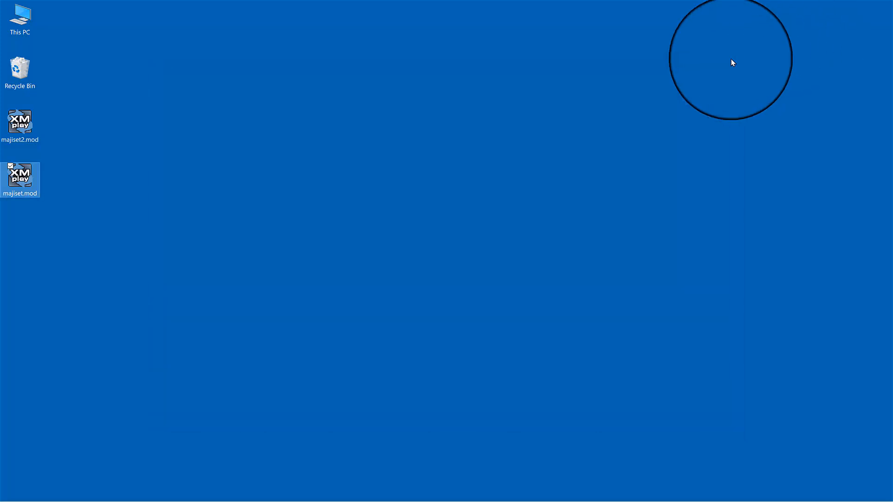
double_click(20, 123)
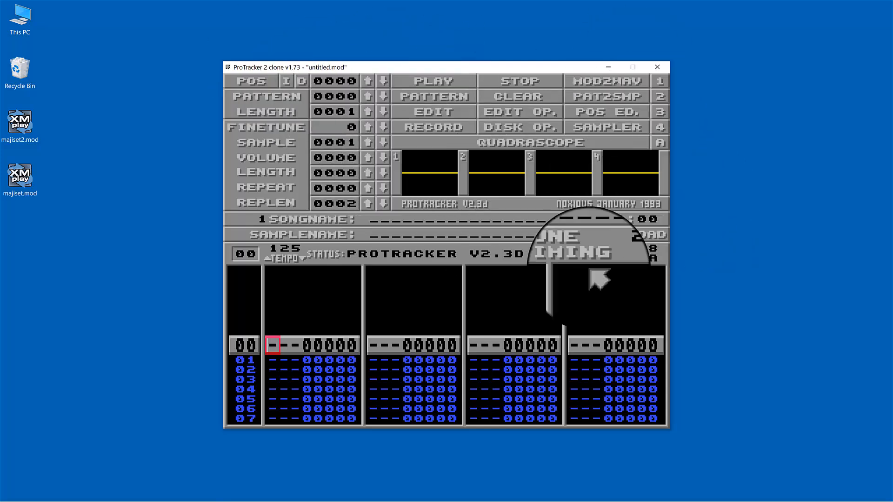
drag(28, 122, 442, 146)
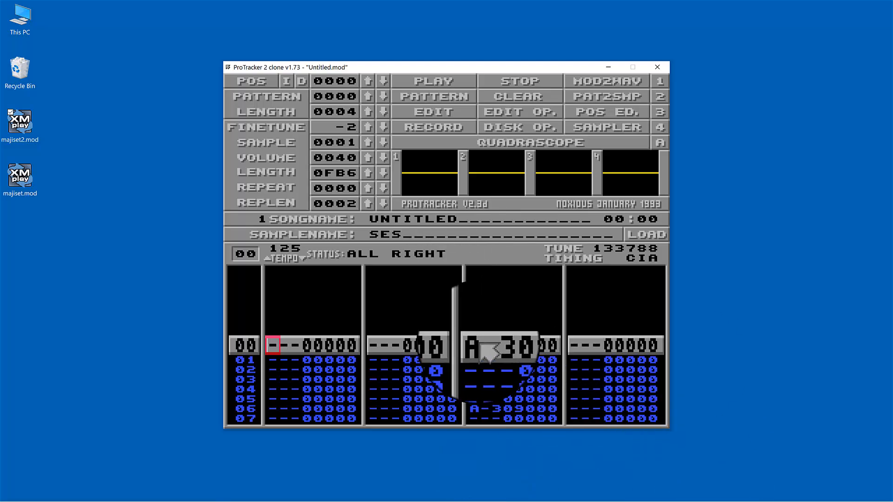
Set the tempo to 155 and play the song.
click(269, 260)
click(269, 260)
click(269, 260)
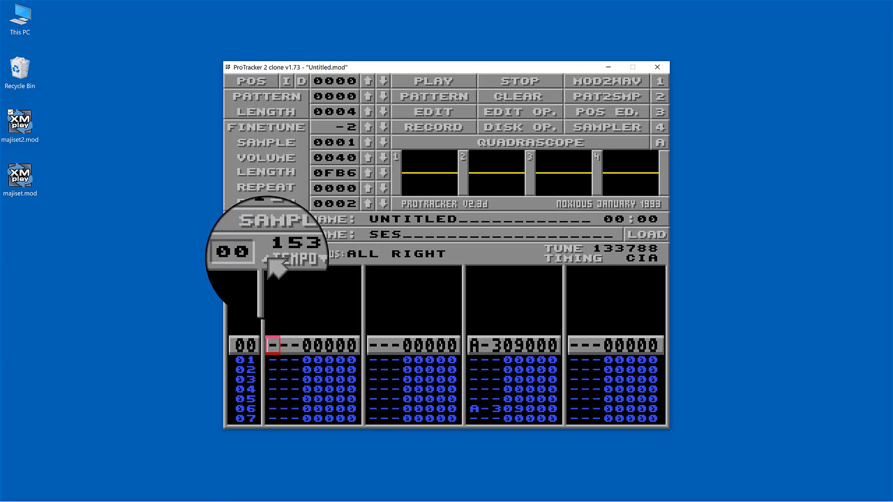
click(269, 259)
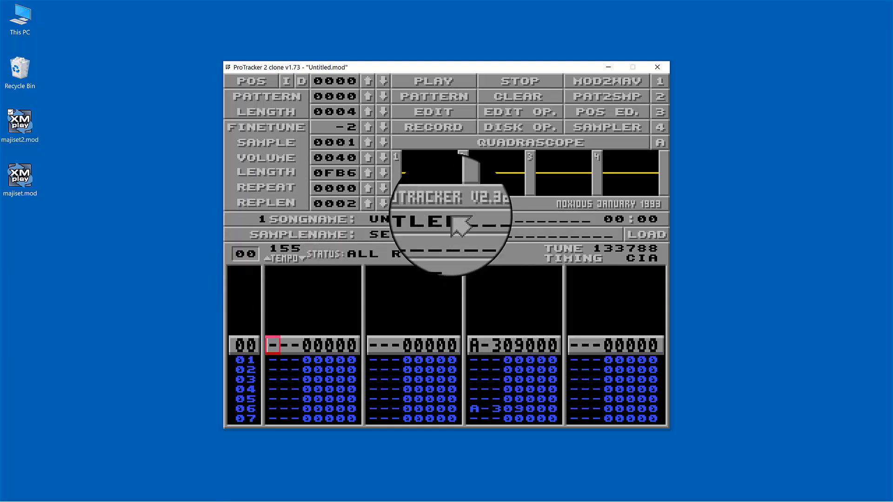
click(436, 81)
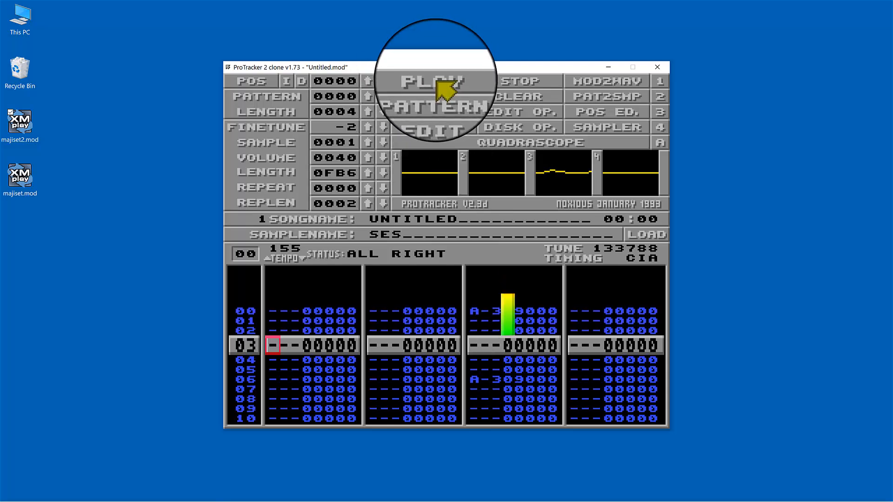